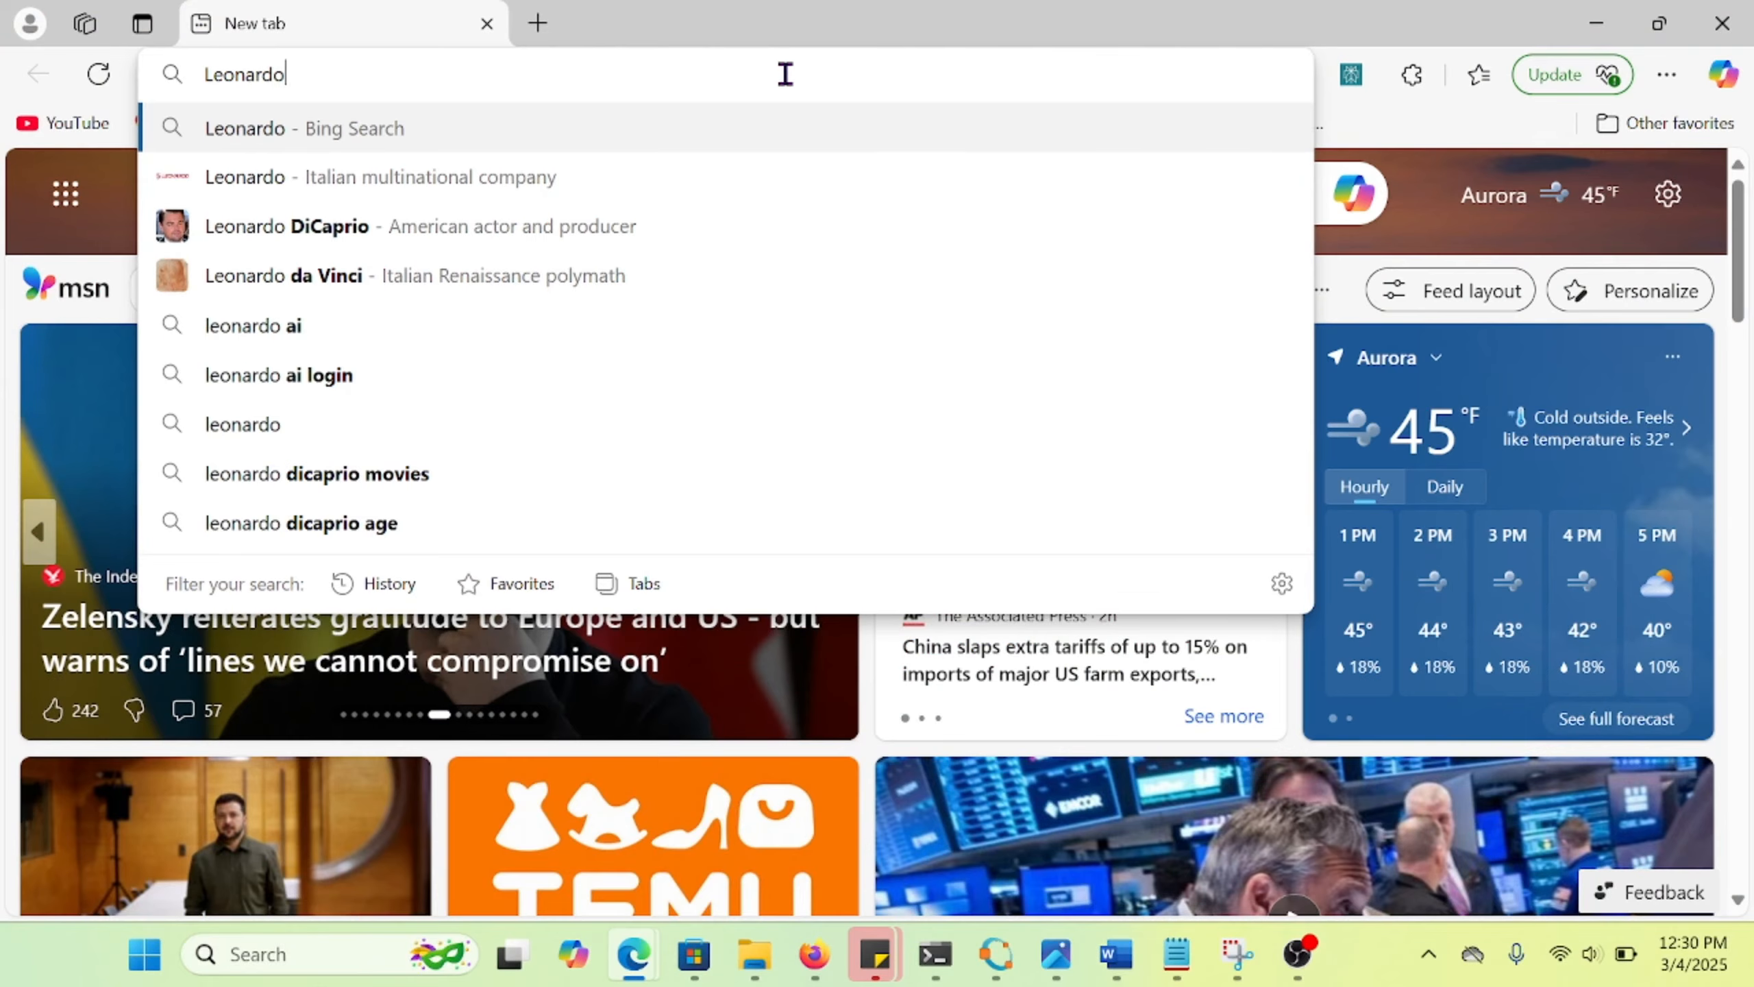
Go to leonardo.ai and launch its web app.
{"action": "type", "text": ".ai"}
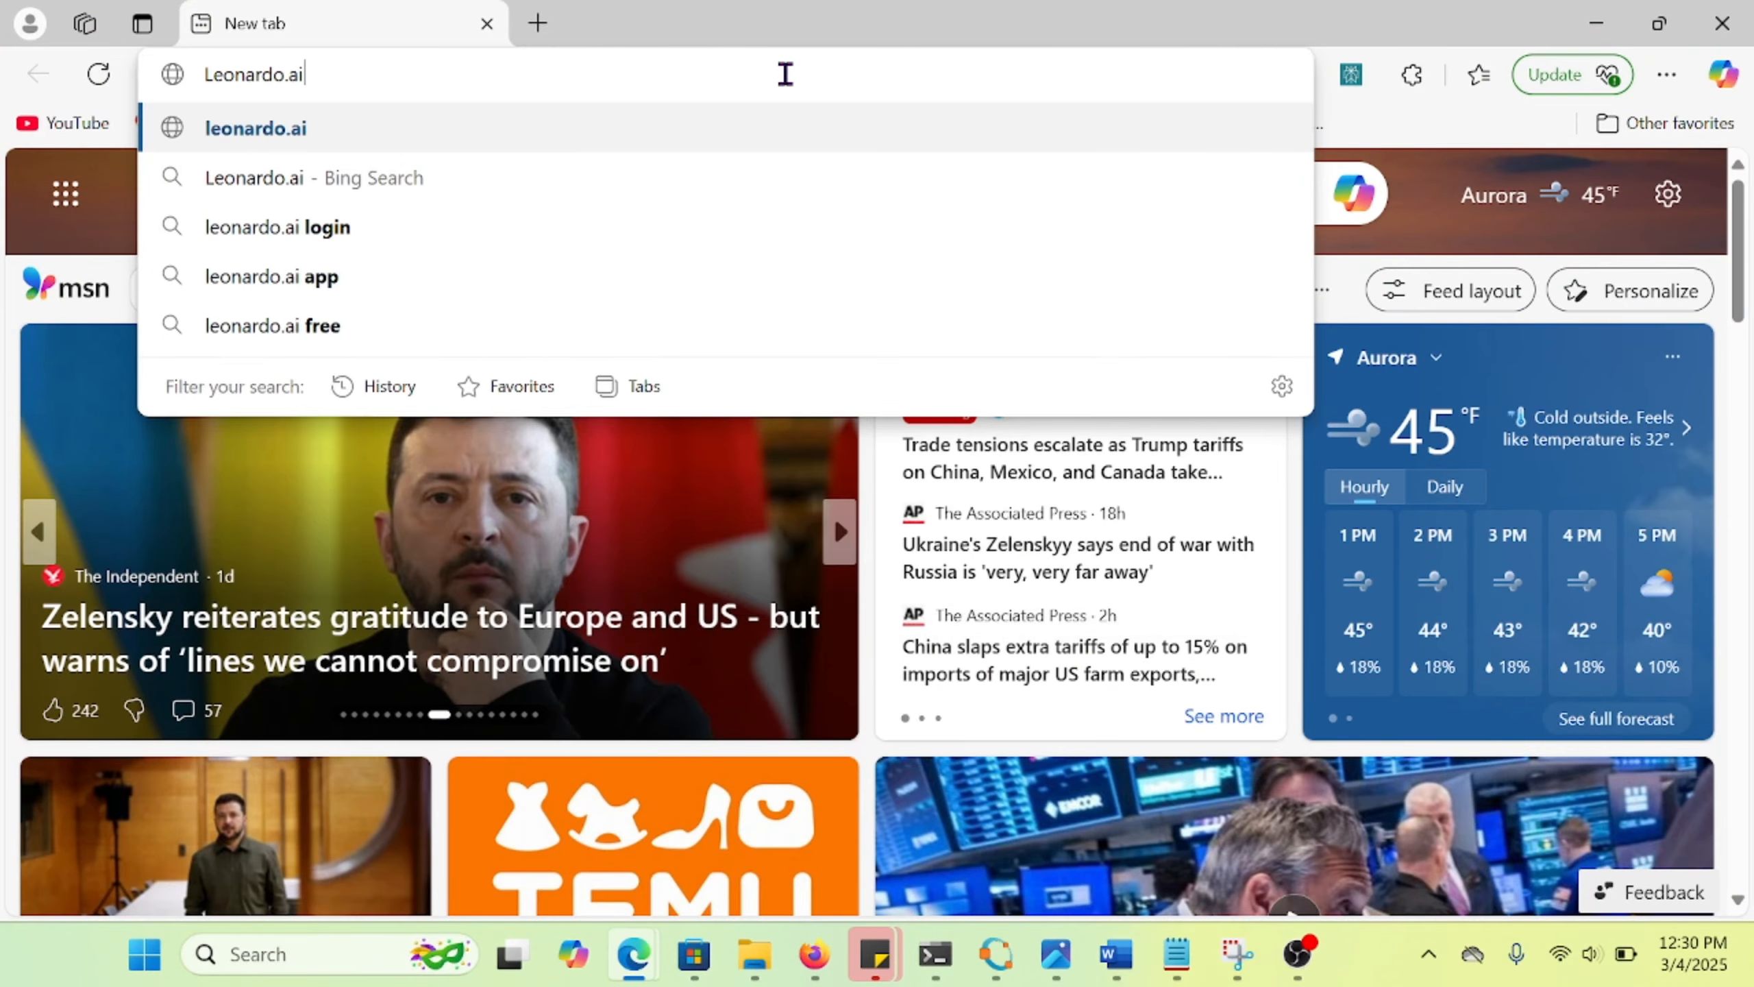
{"action": "key", "text": "Return"}
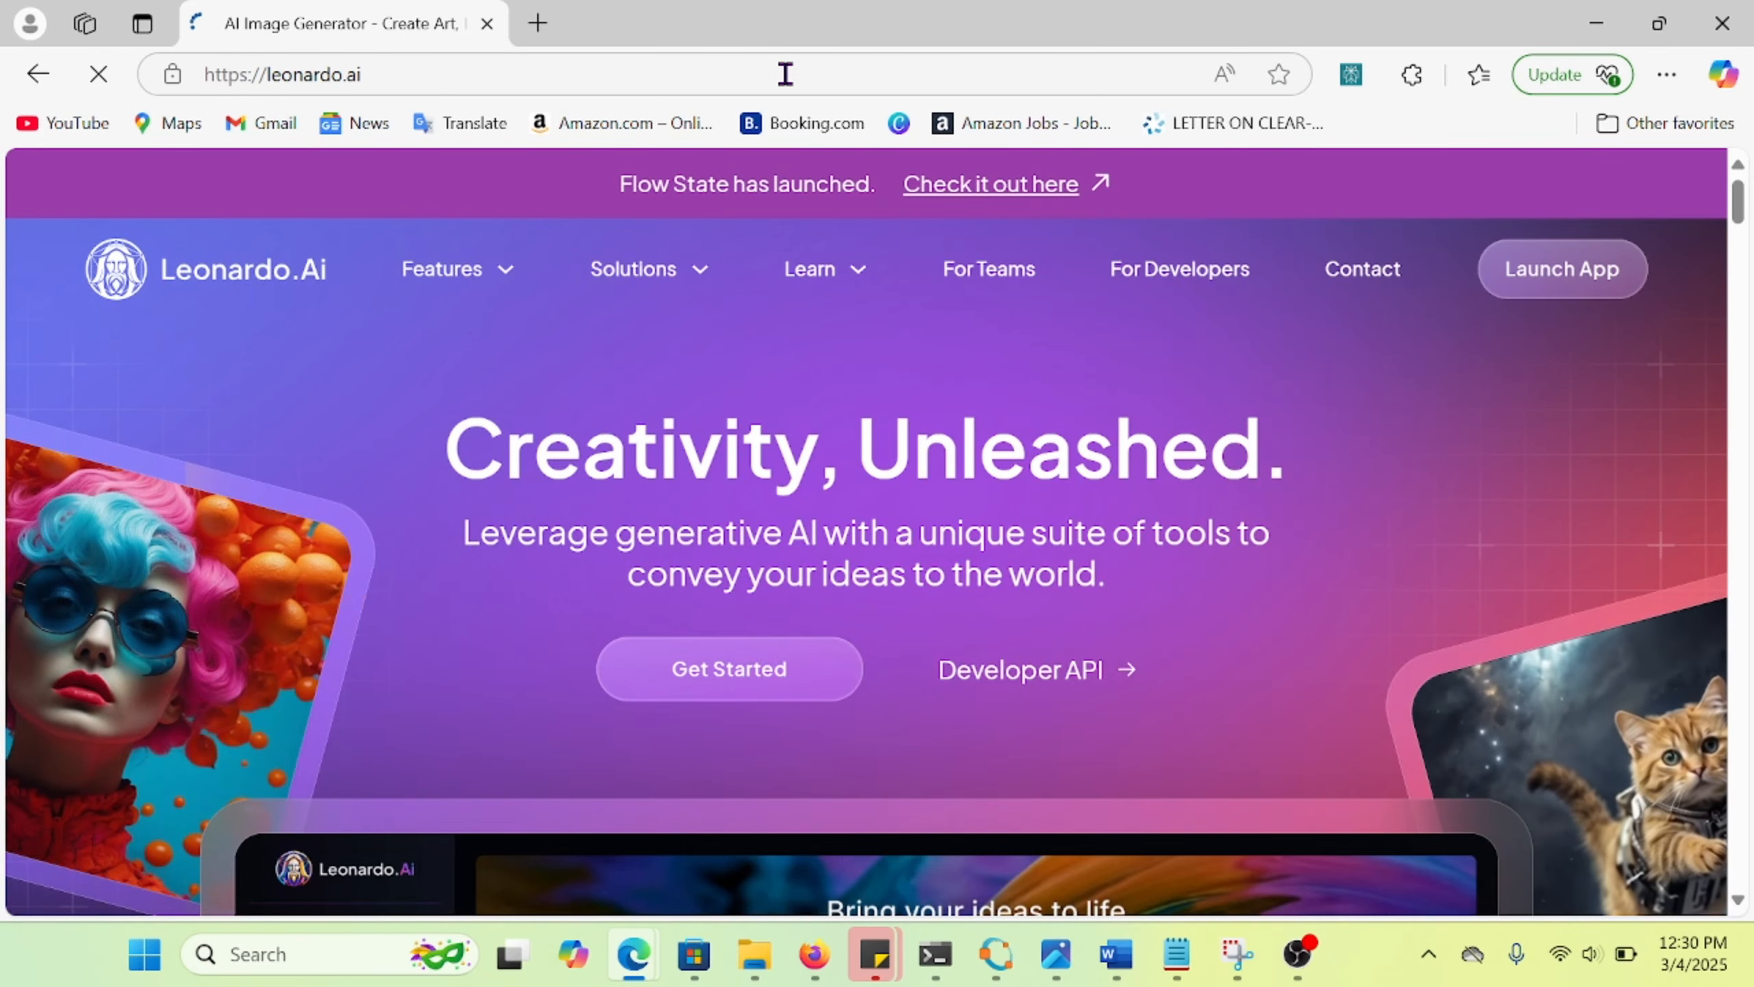
{"action": "left_click", "coordinate": [1569, 294]}
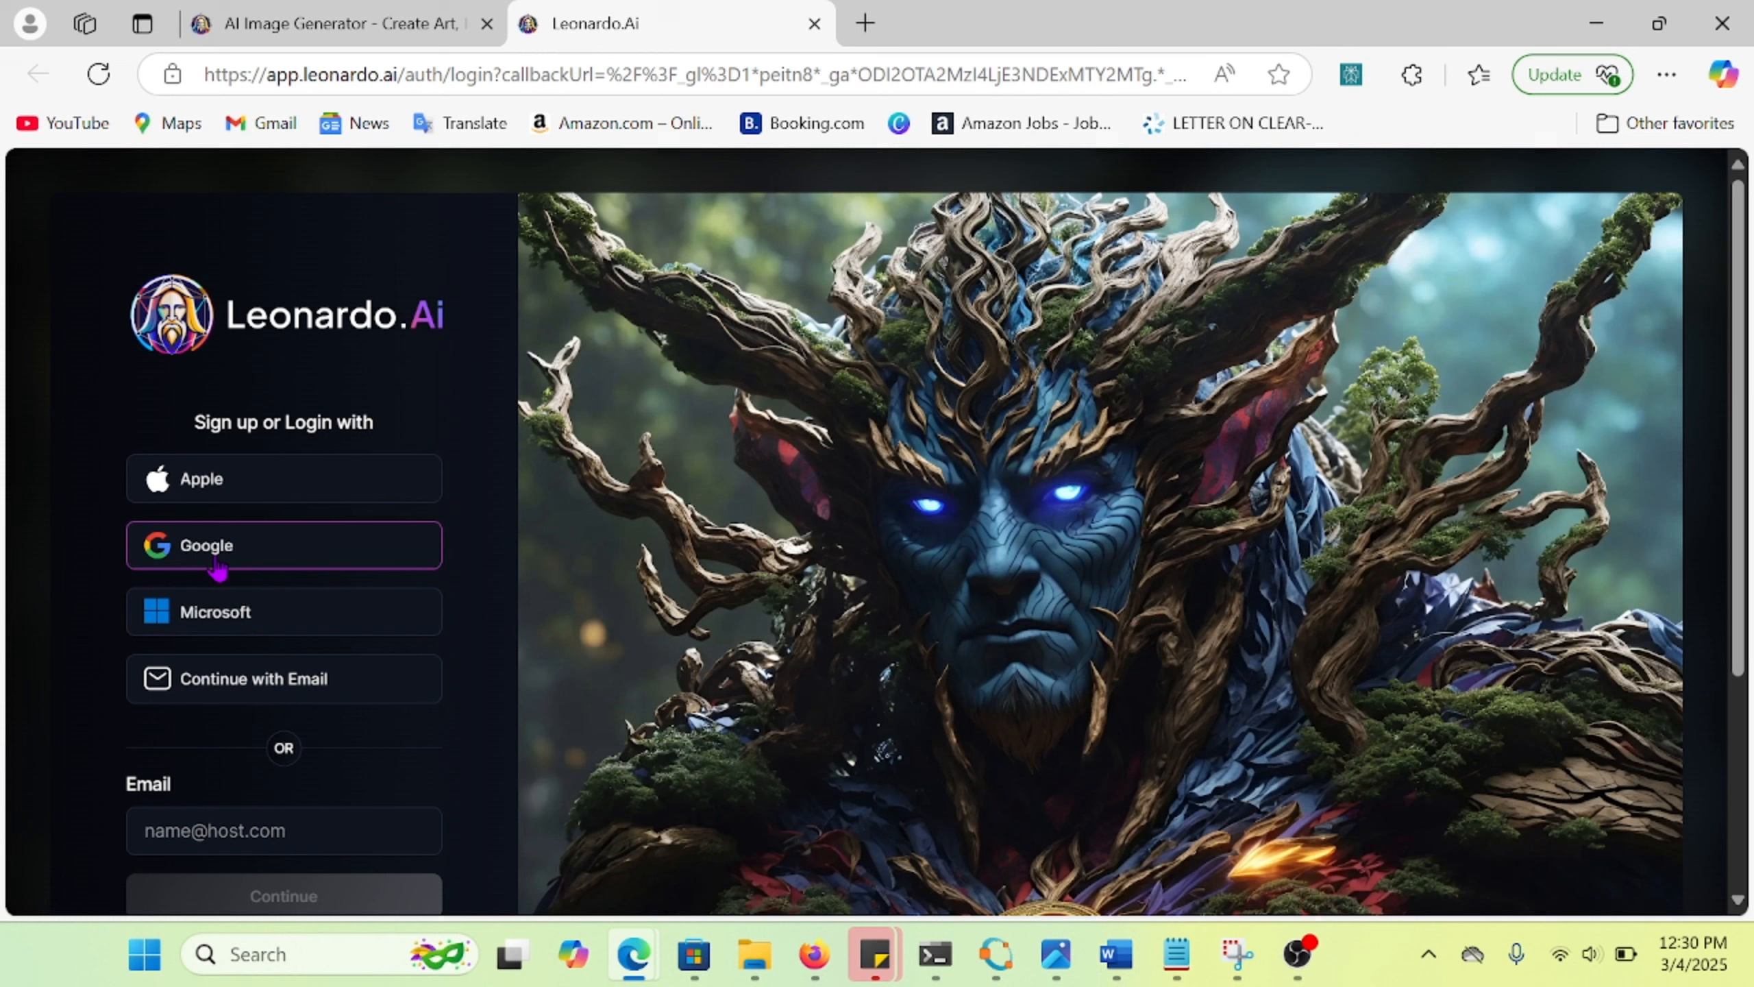
Sign in with the Google account and dismiss the What's New announcement.
{"action": "left_click", "coordinate": [218, 566]}
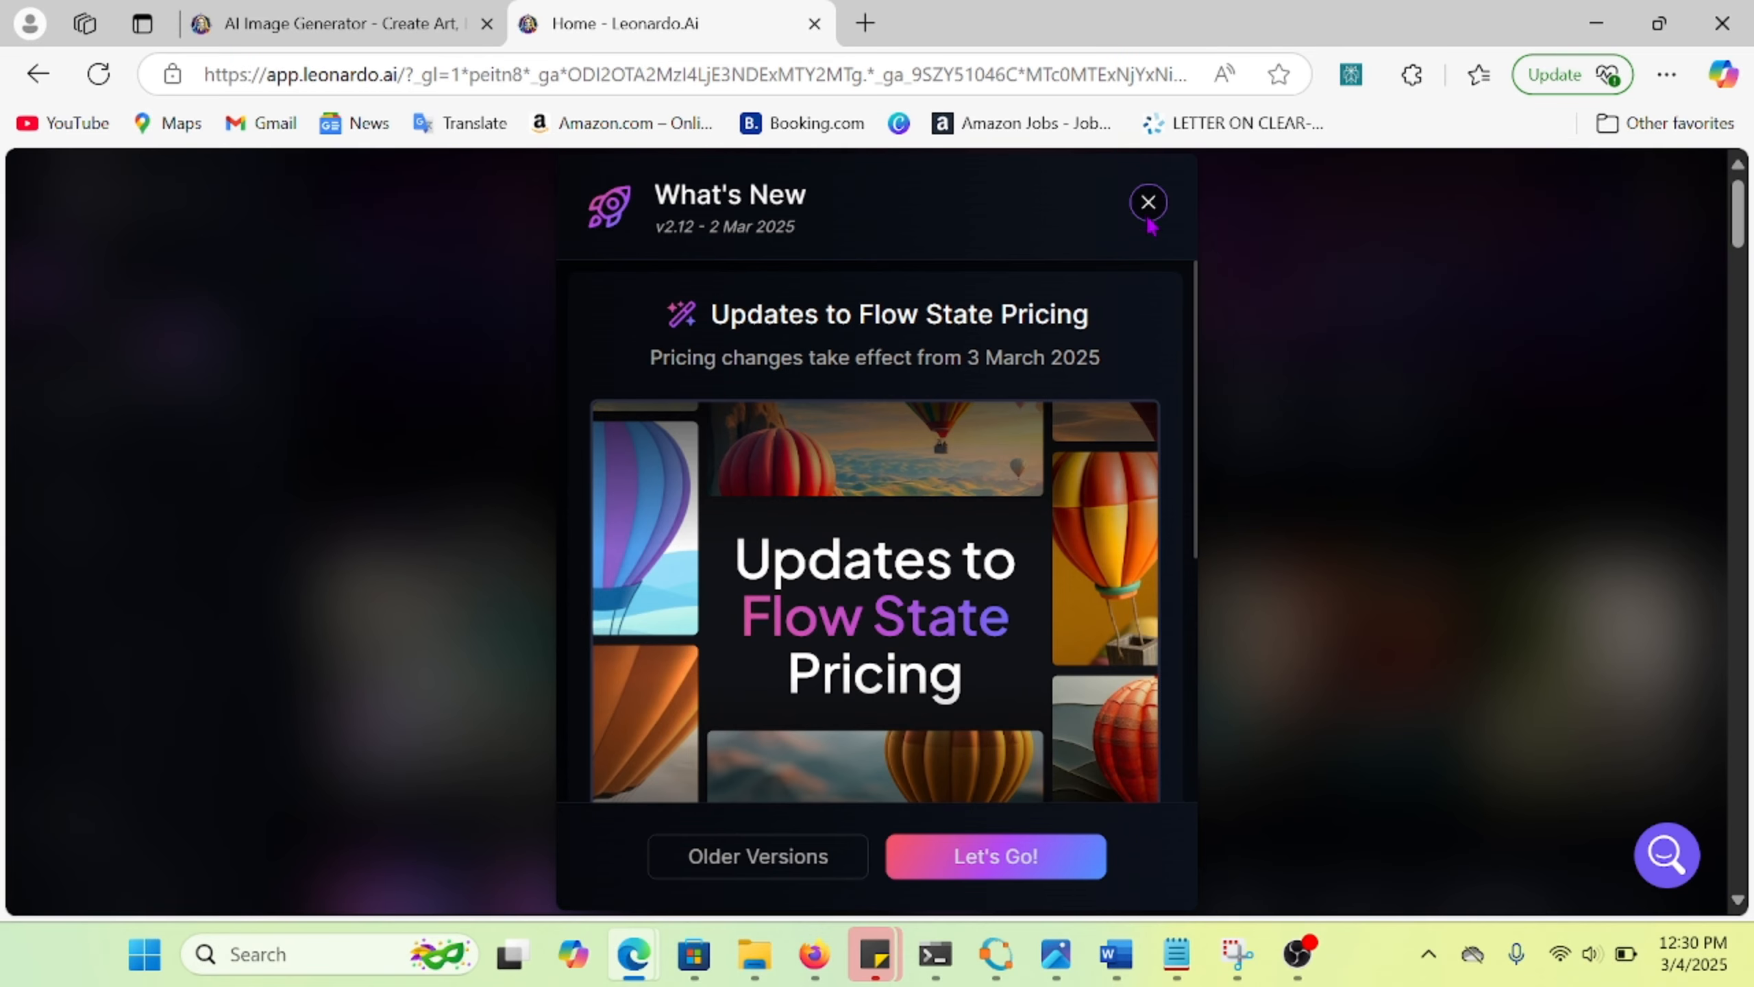
{"action": "left_click", "coordinate": [1148, 221]}
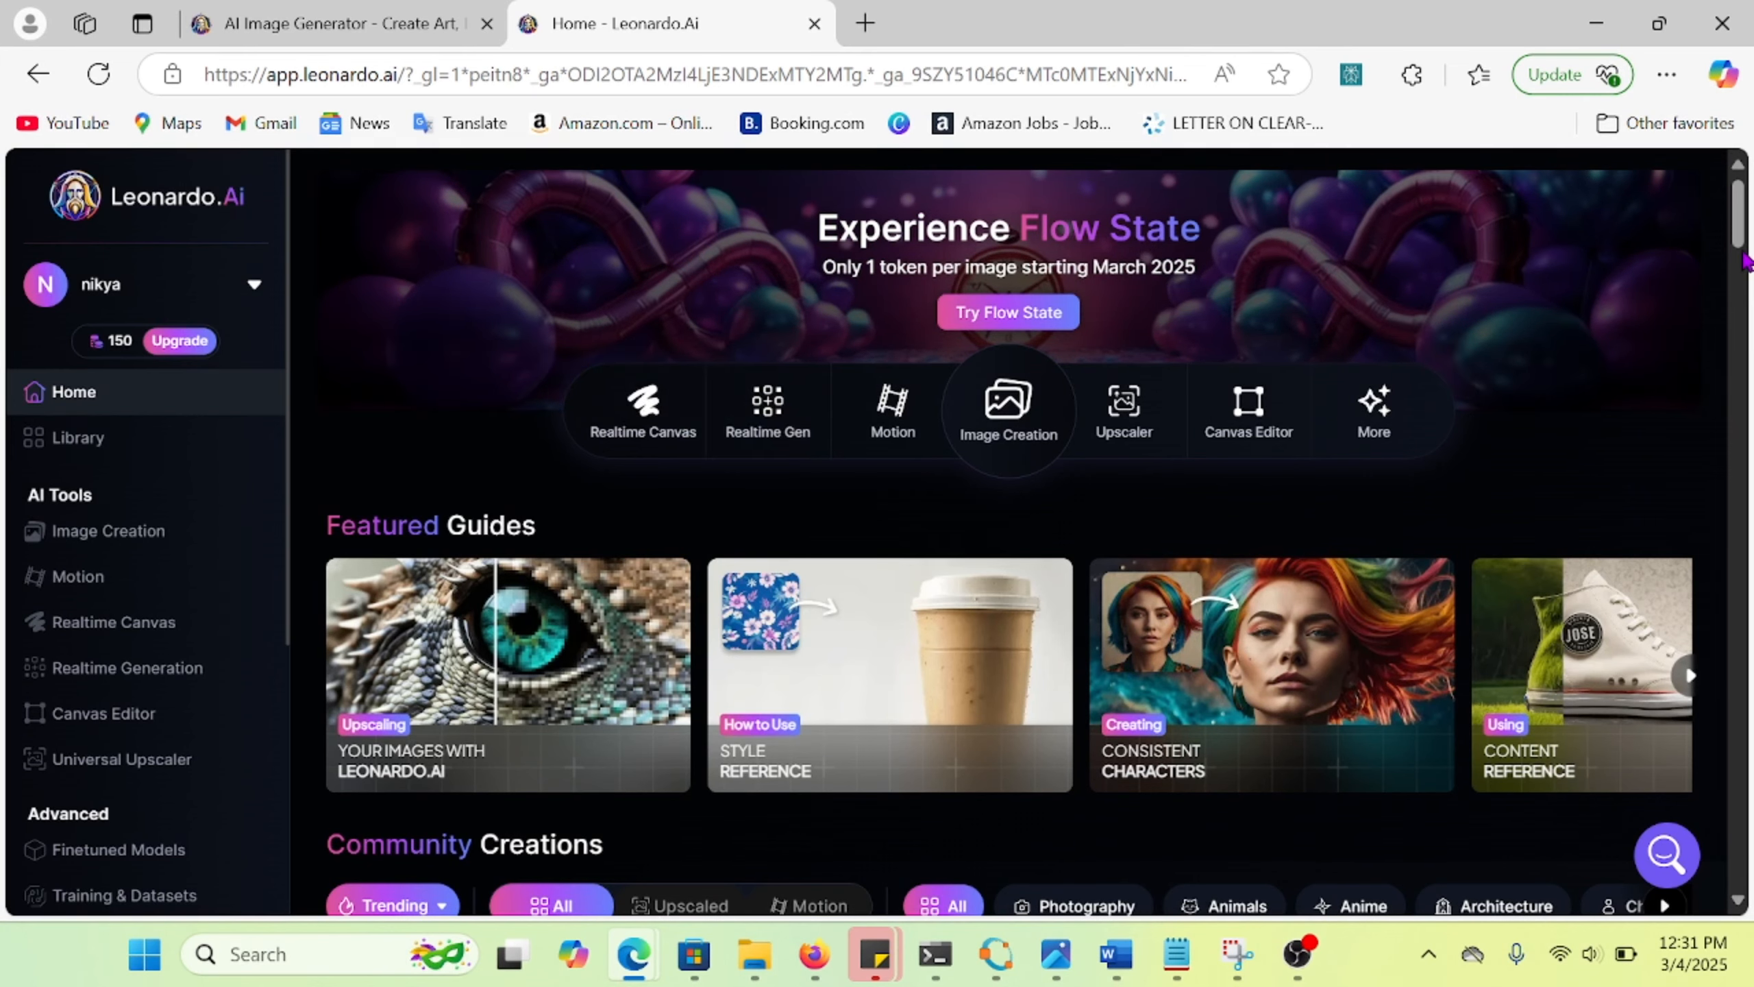
Look through the Community Creations gallery, then open Image Creation and dismiss its tour and Phoenix Image Guidance pop-ups.
{"action": "left_click_drag", "start_coordinate": [1742, 217], "coordinate": [1742, 549]}
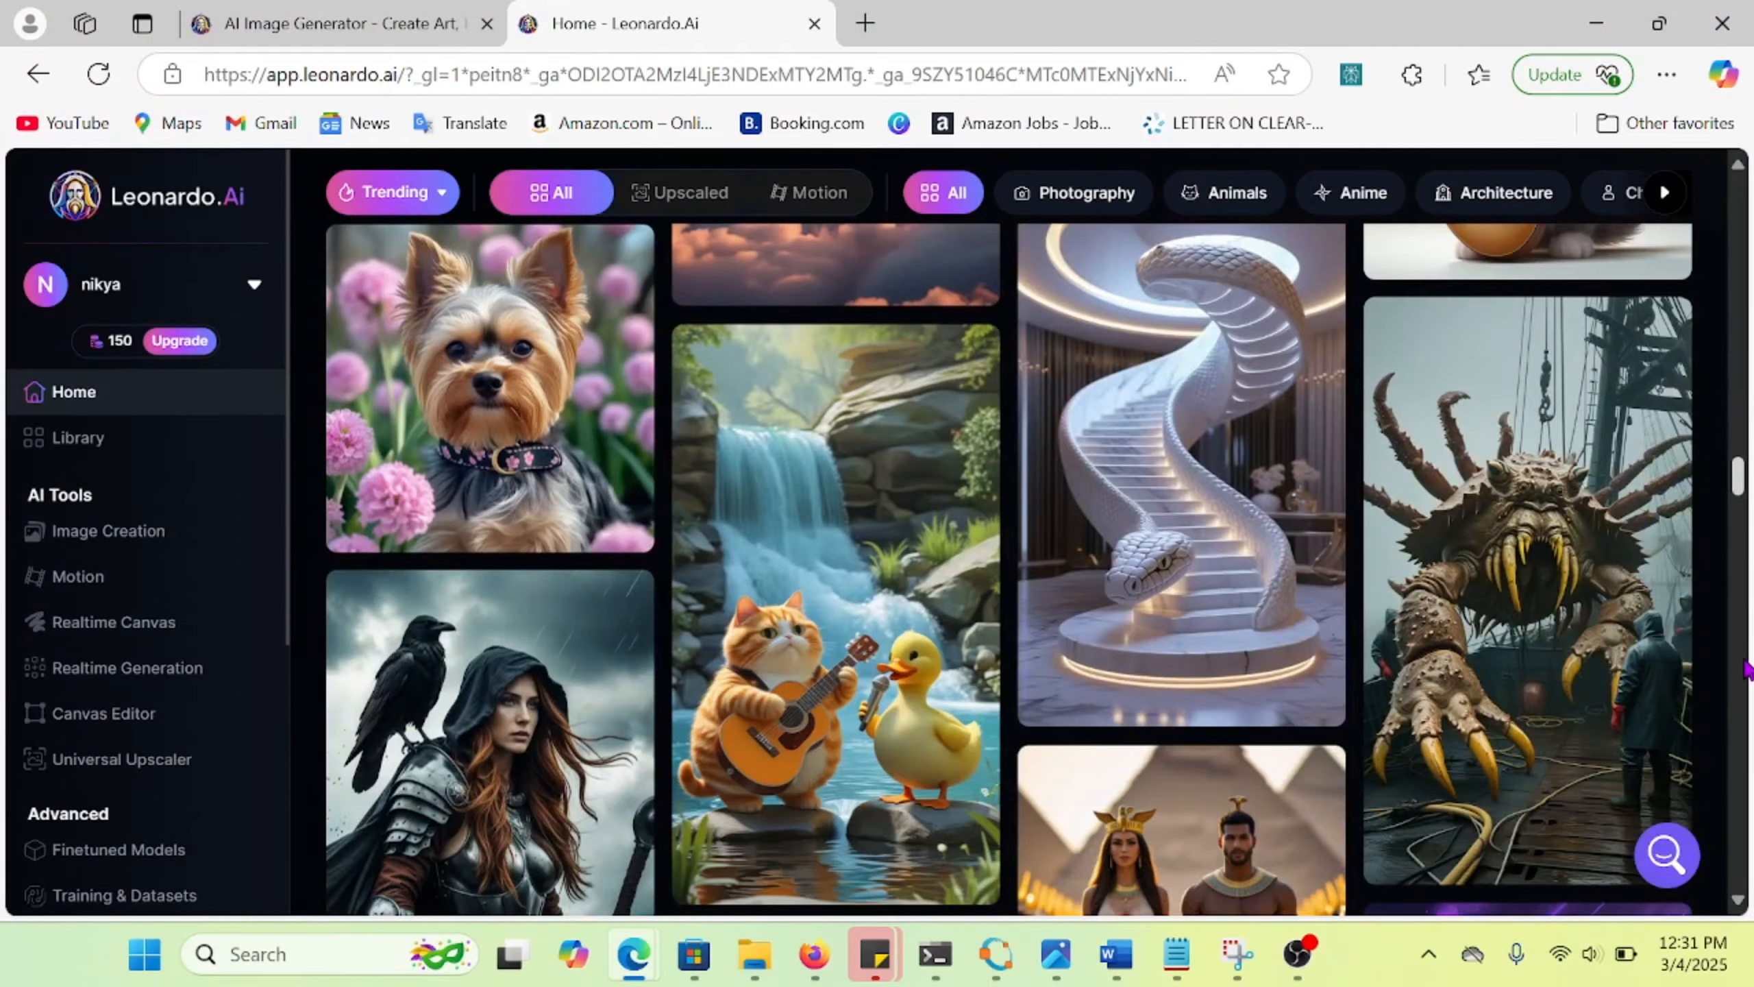
{"action": "scroll", "coordinate": [1745, 499], "scroll_direction": "up", "scroll_amount": 5}
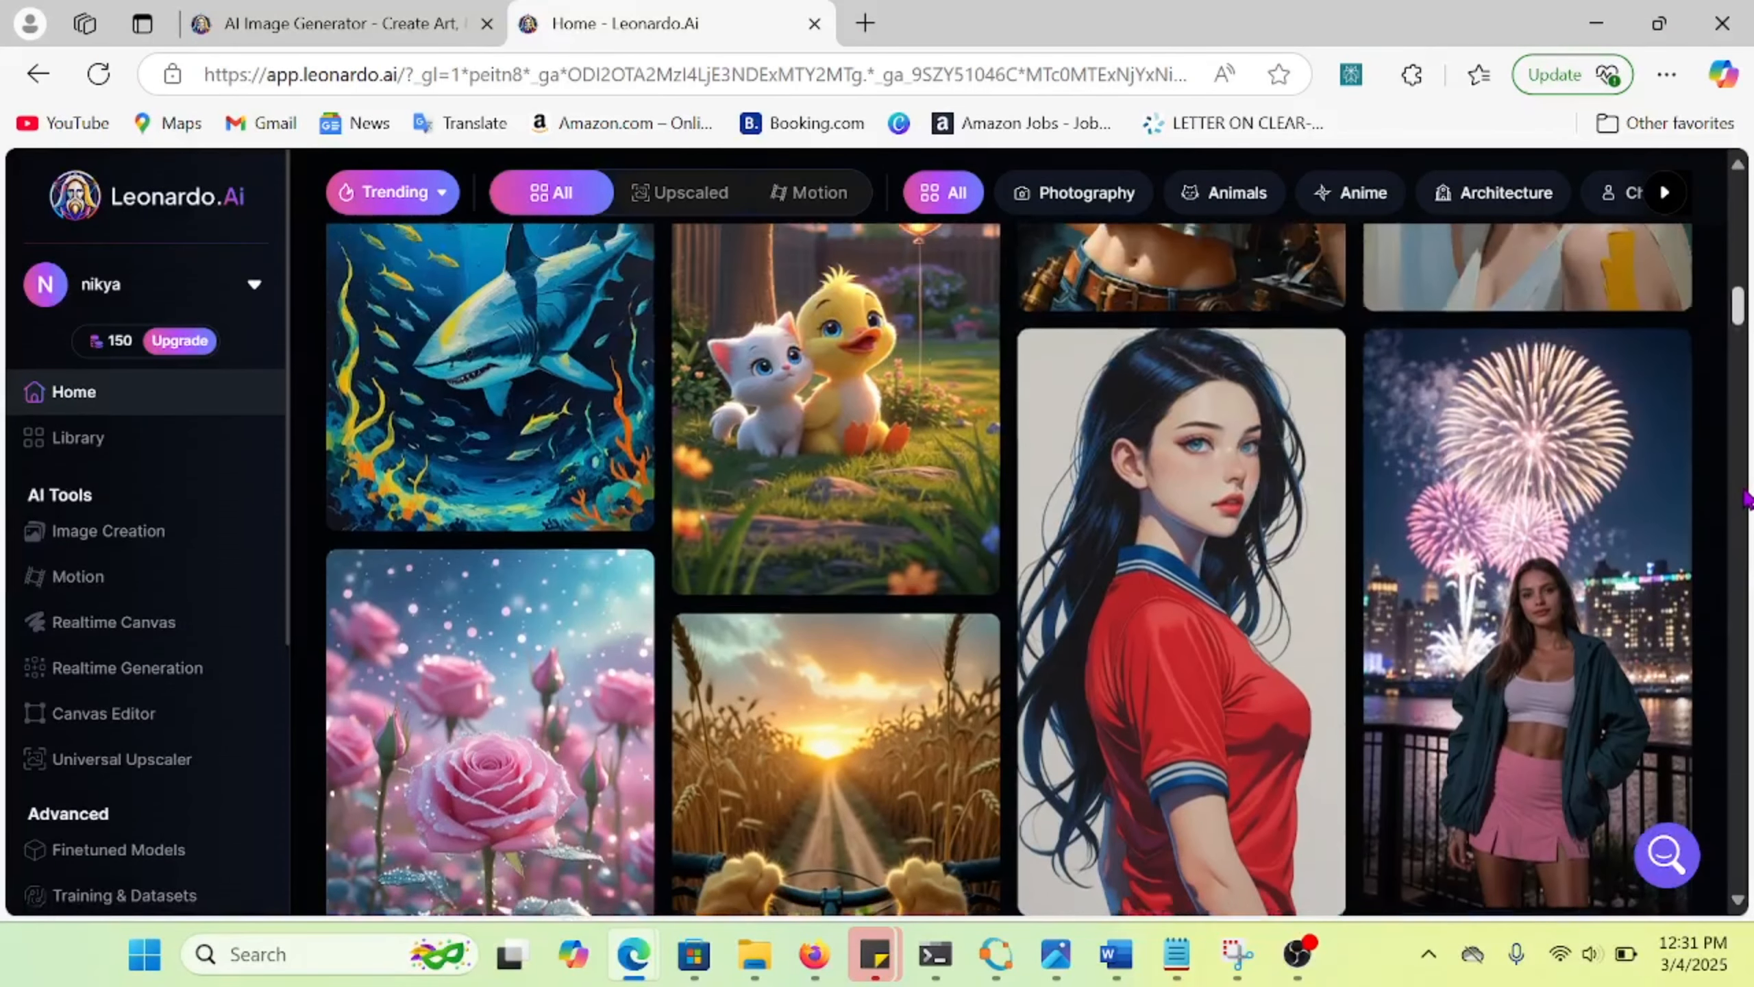
{"action": "scroll", "coordinate": [1745, 498], "scroll_direction": "up", "scroll_amount": 5}
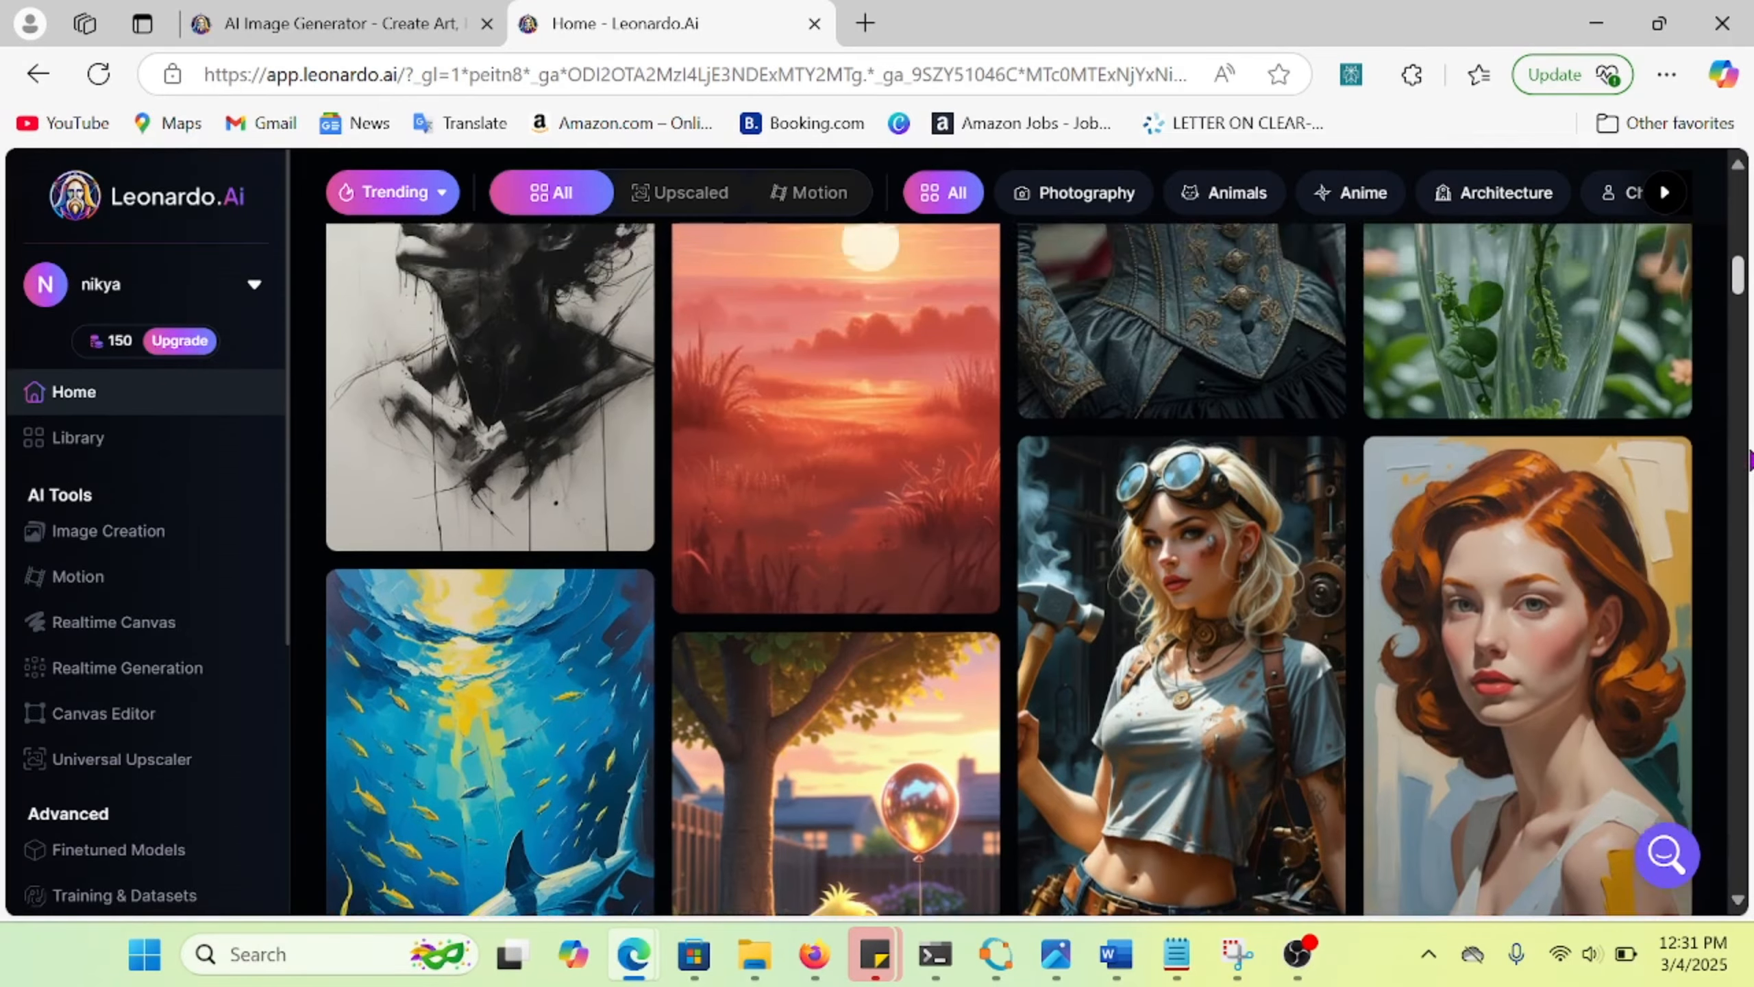
{"action": "scroll", "coordinate": [1750, 459], "scroll_direction": "up", "scroll_amount": 10}
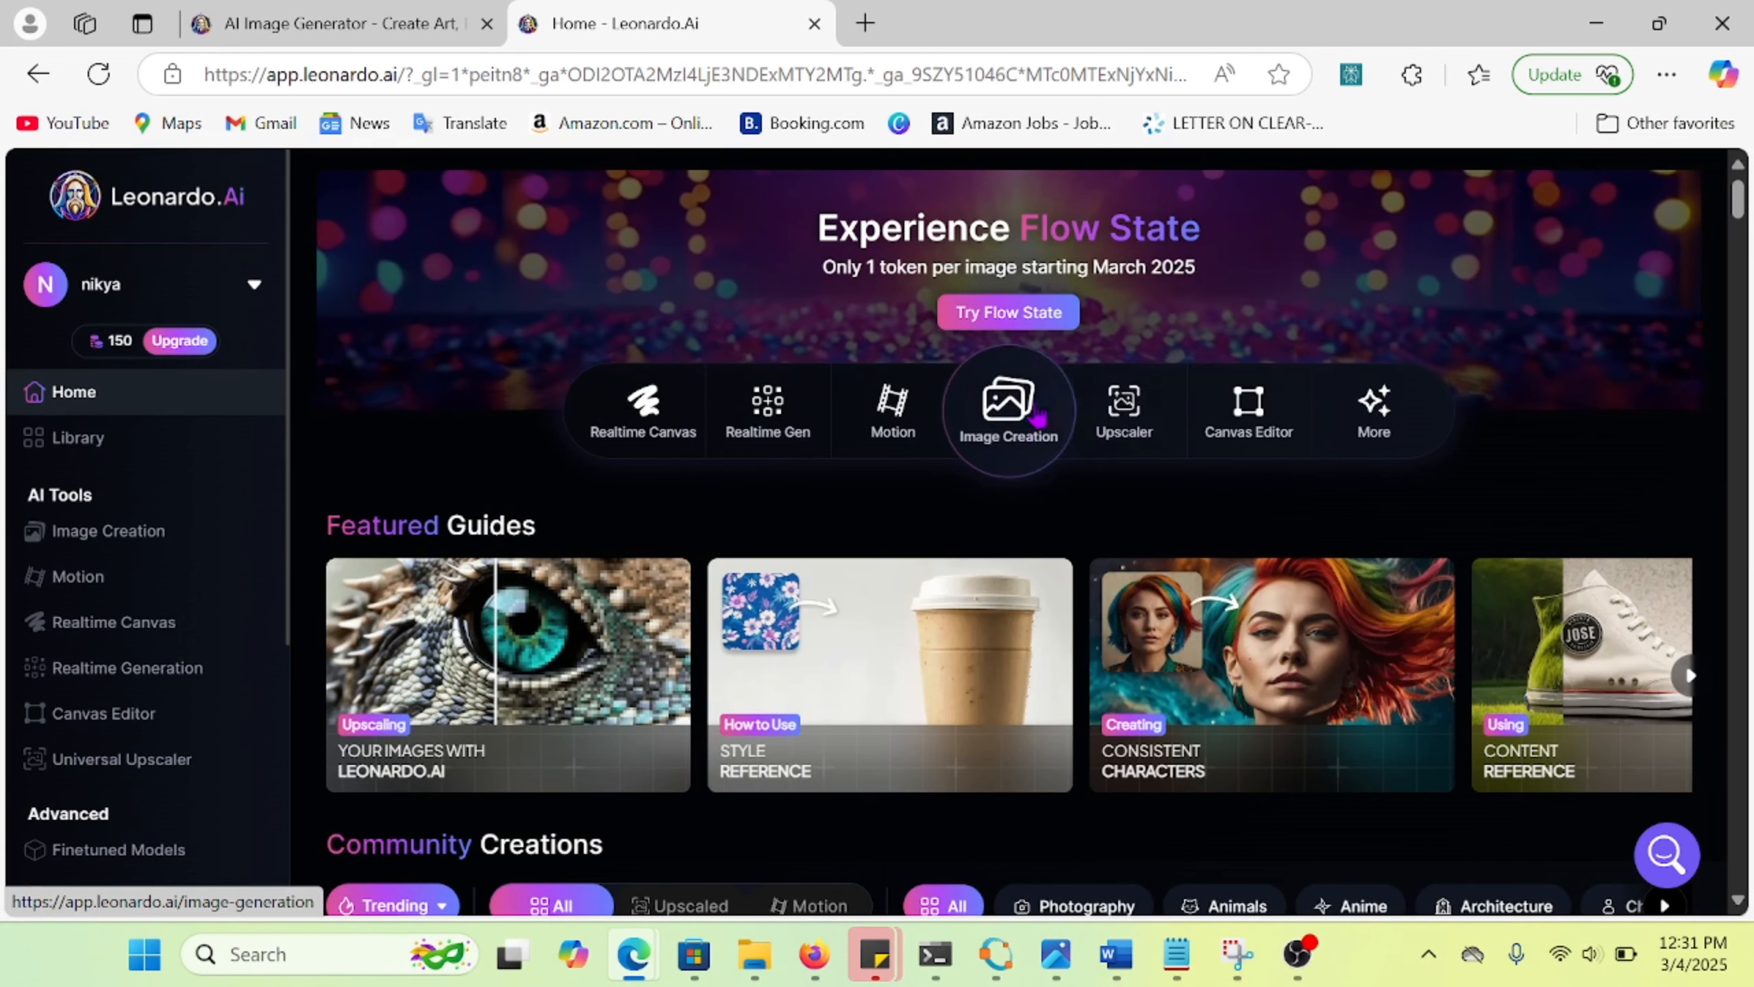
{"action": "left_click", "coordinate": [1022, 433]}
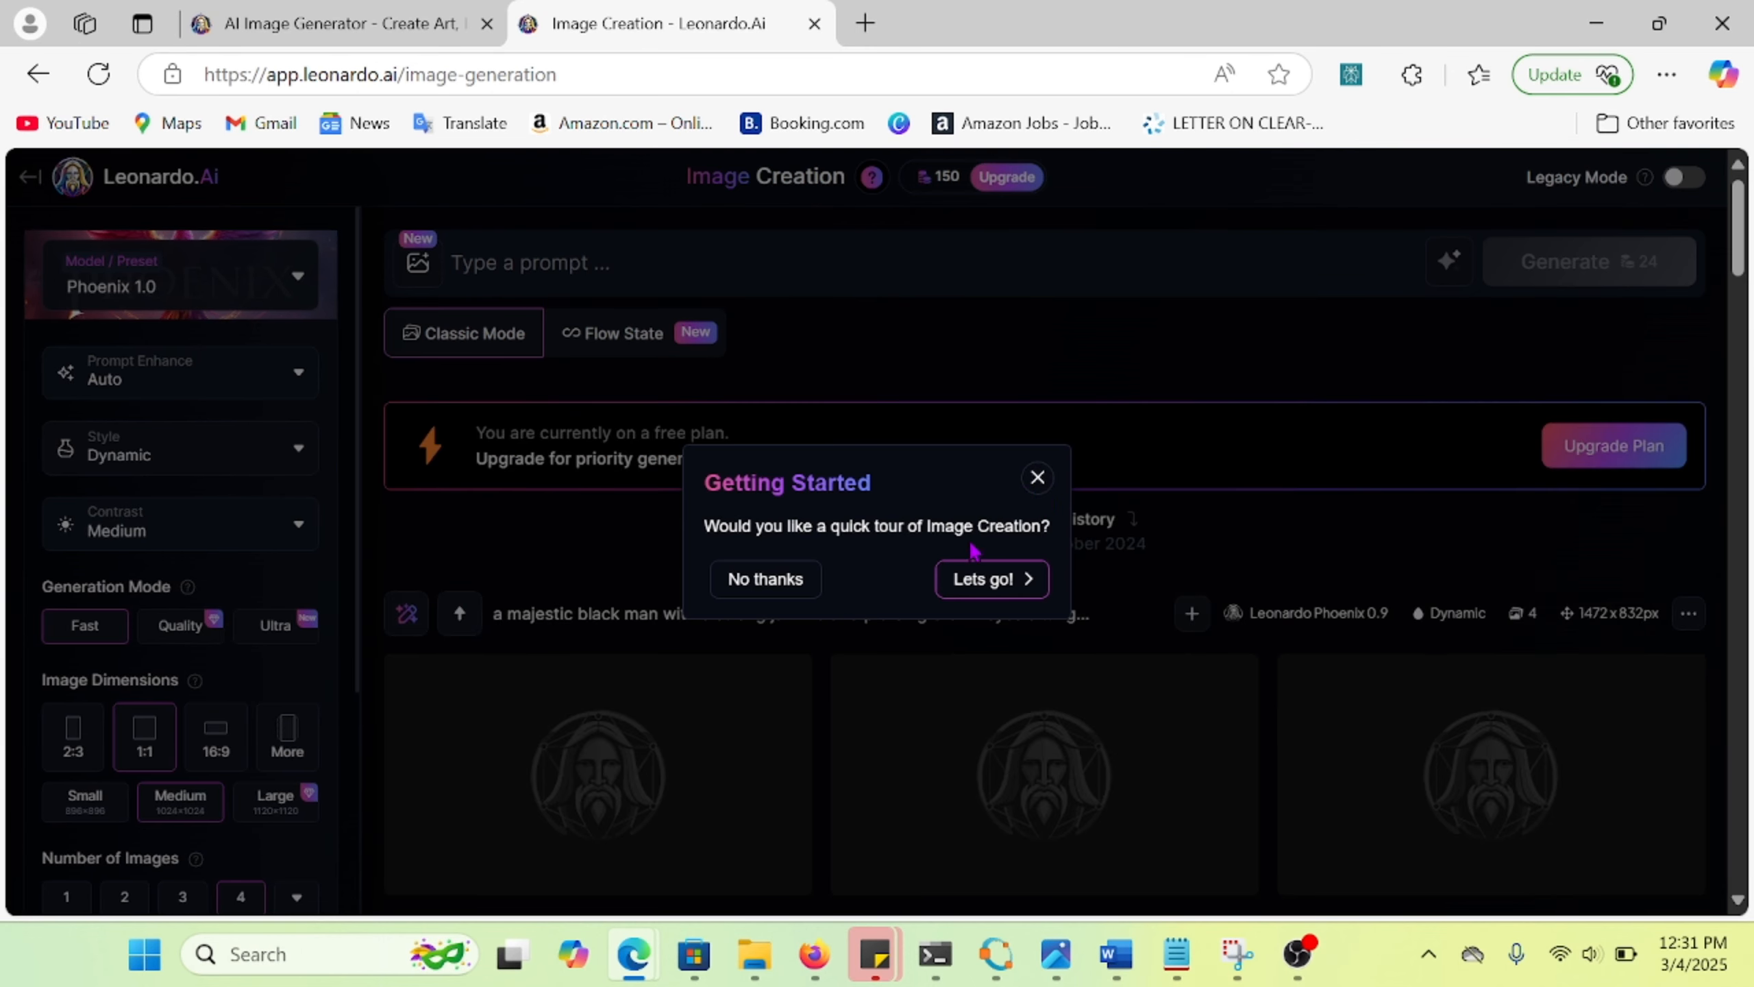
{"action": "left_click", "coordinate": [1036, 476]}
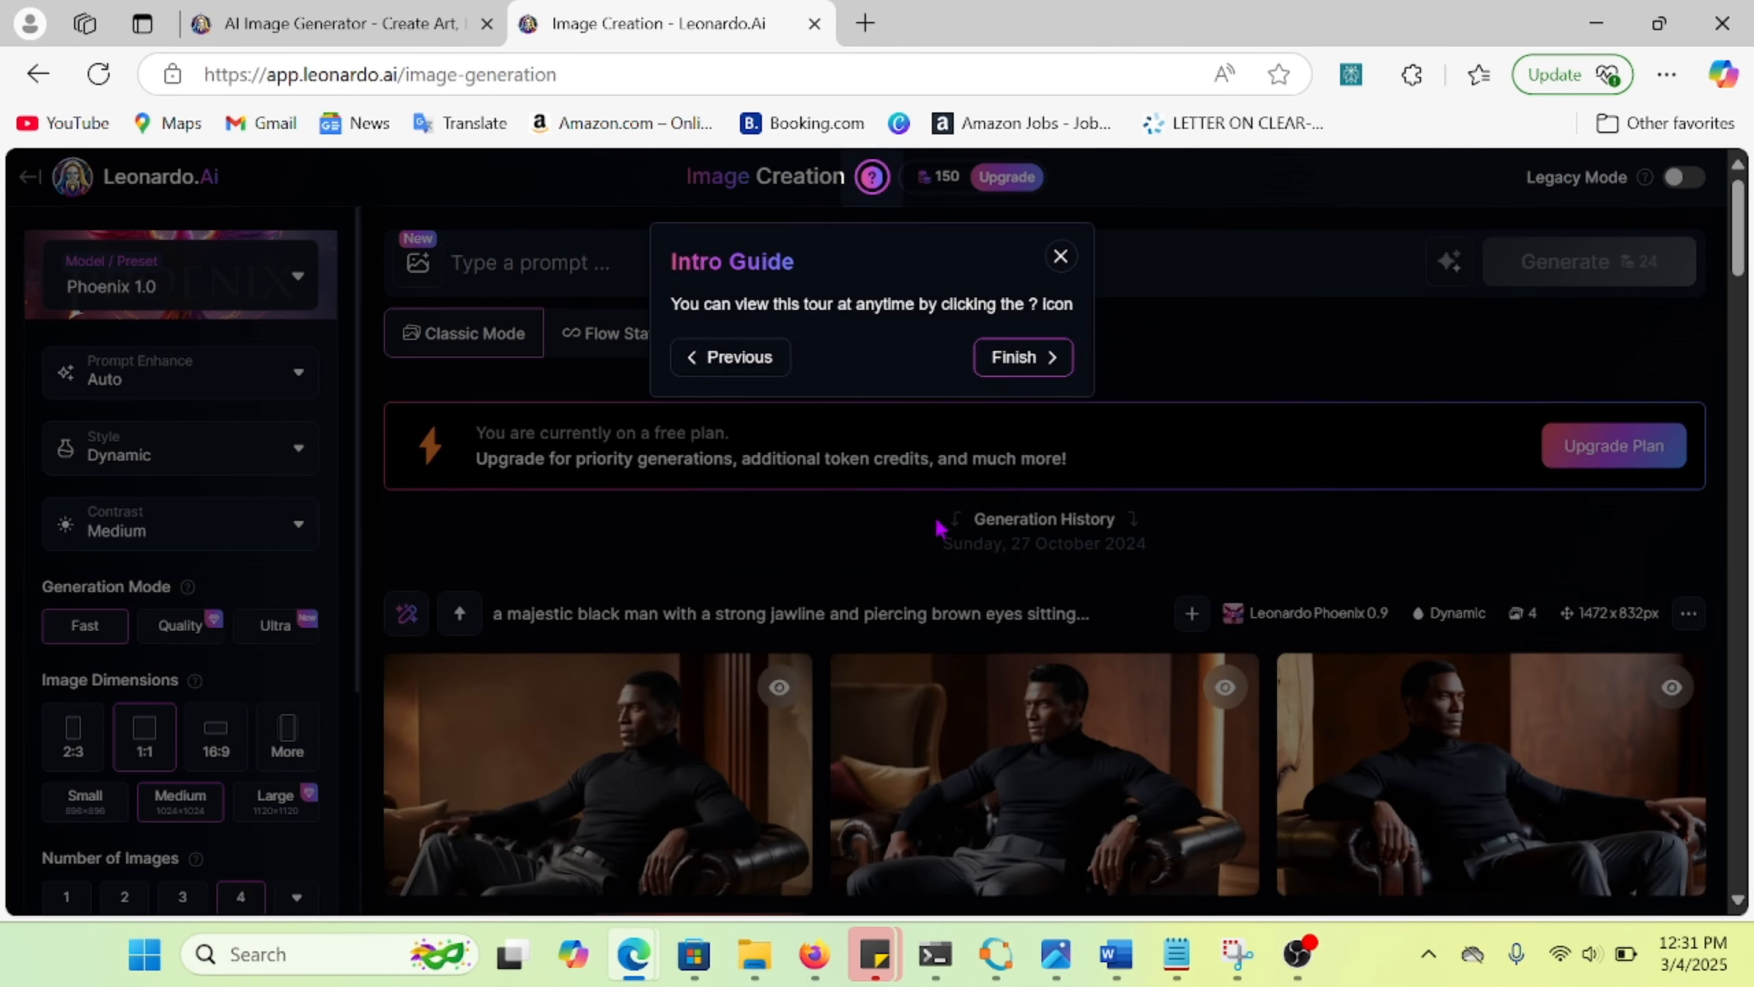
{"action": "left_click", "coordinate": [1059, 257]}
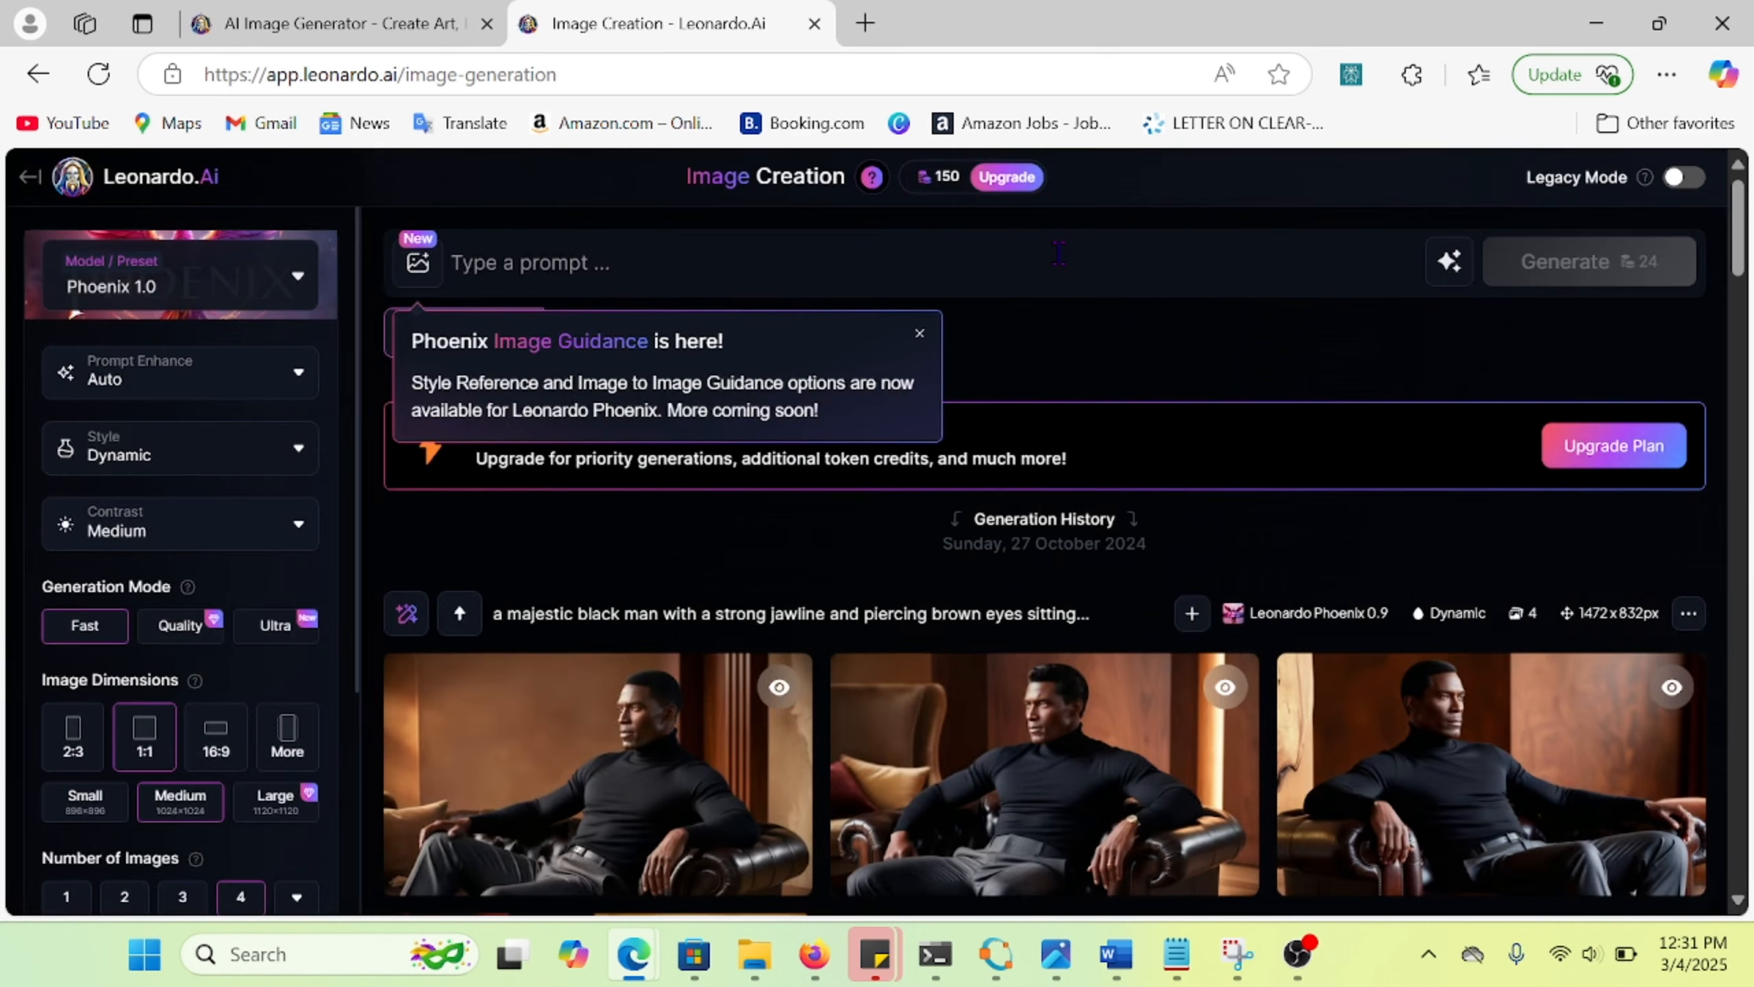
{"action": "left_click", "coordinate": [919, 334]}
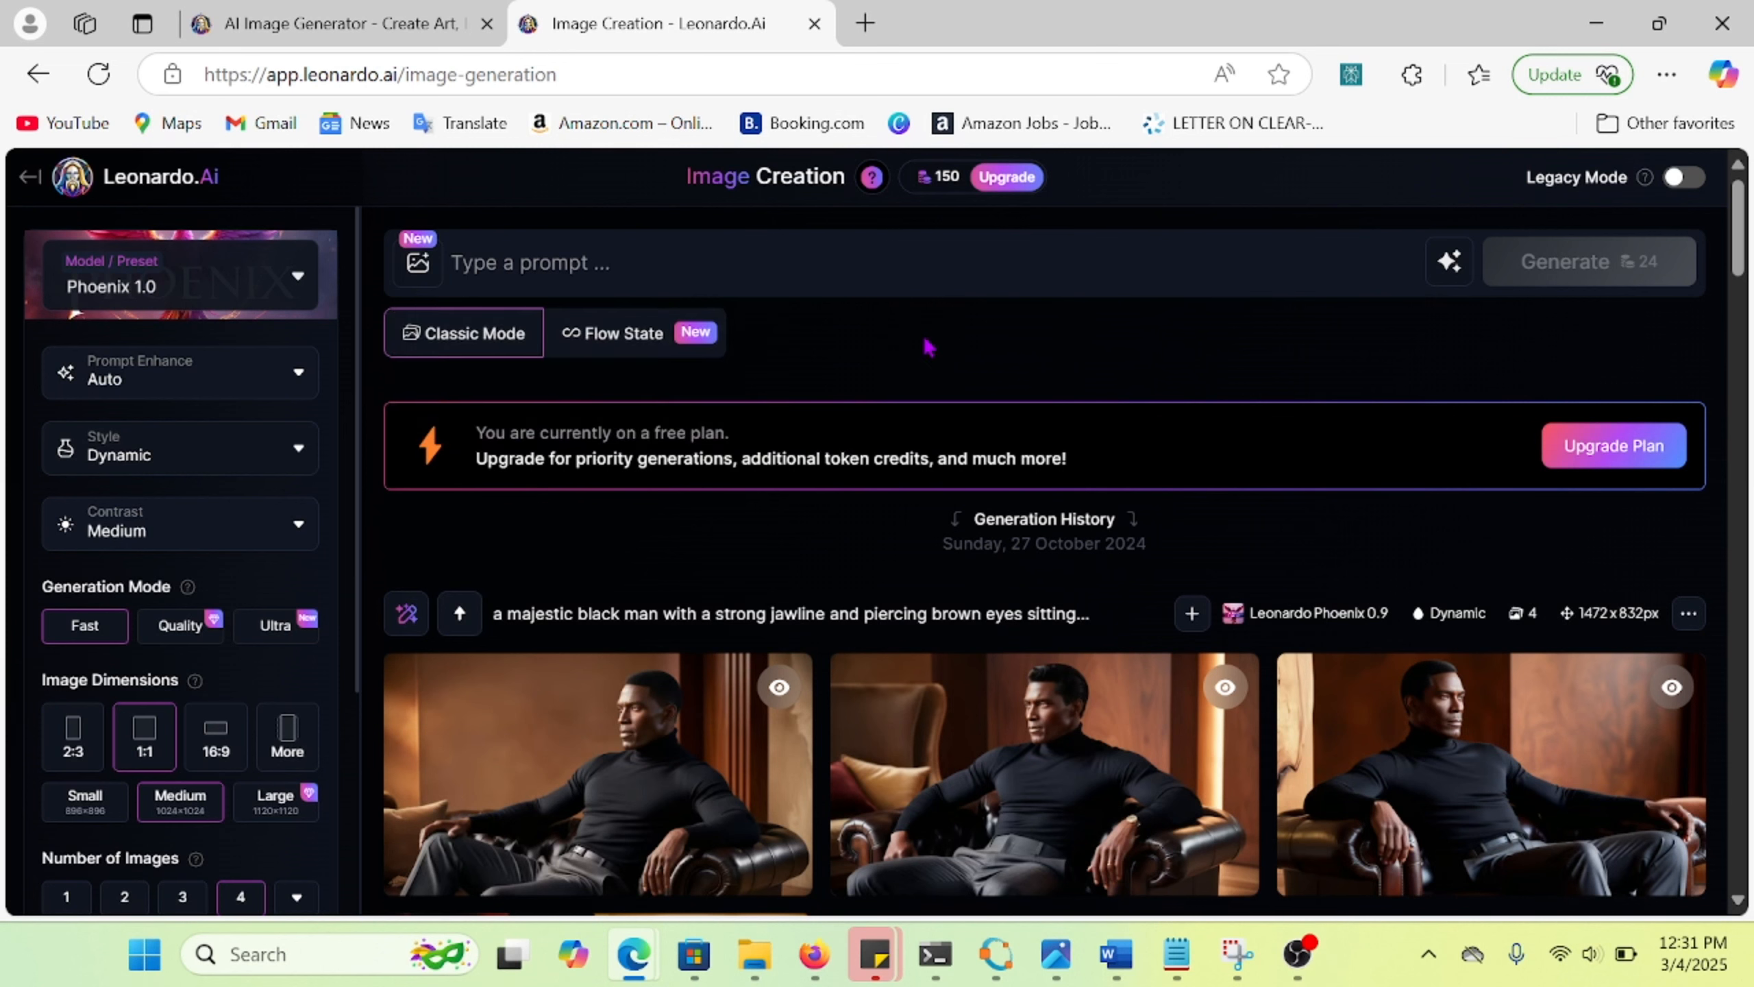
Switch image creation to Flow State and review the Vibe and Lighting style options without changing them.
{"action": "left_click", "coordinate": [636, 349]}
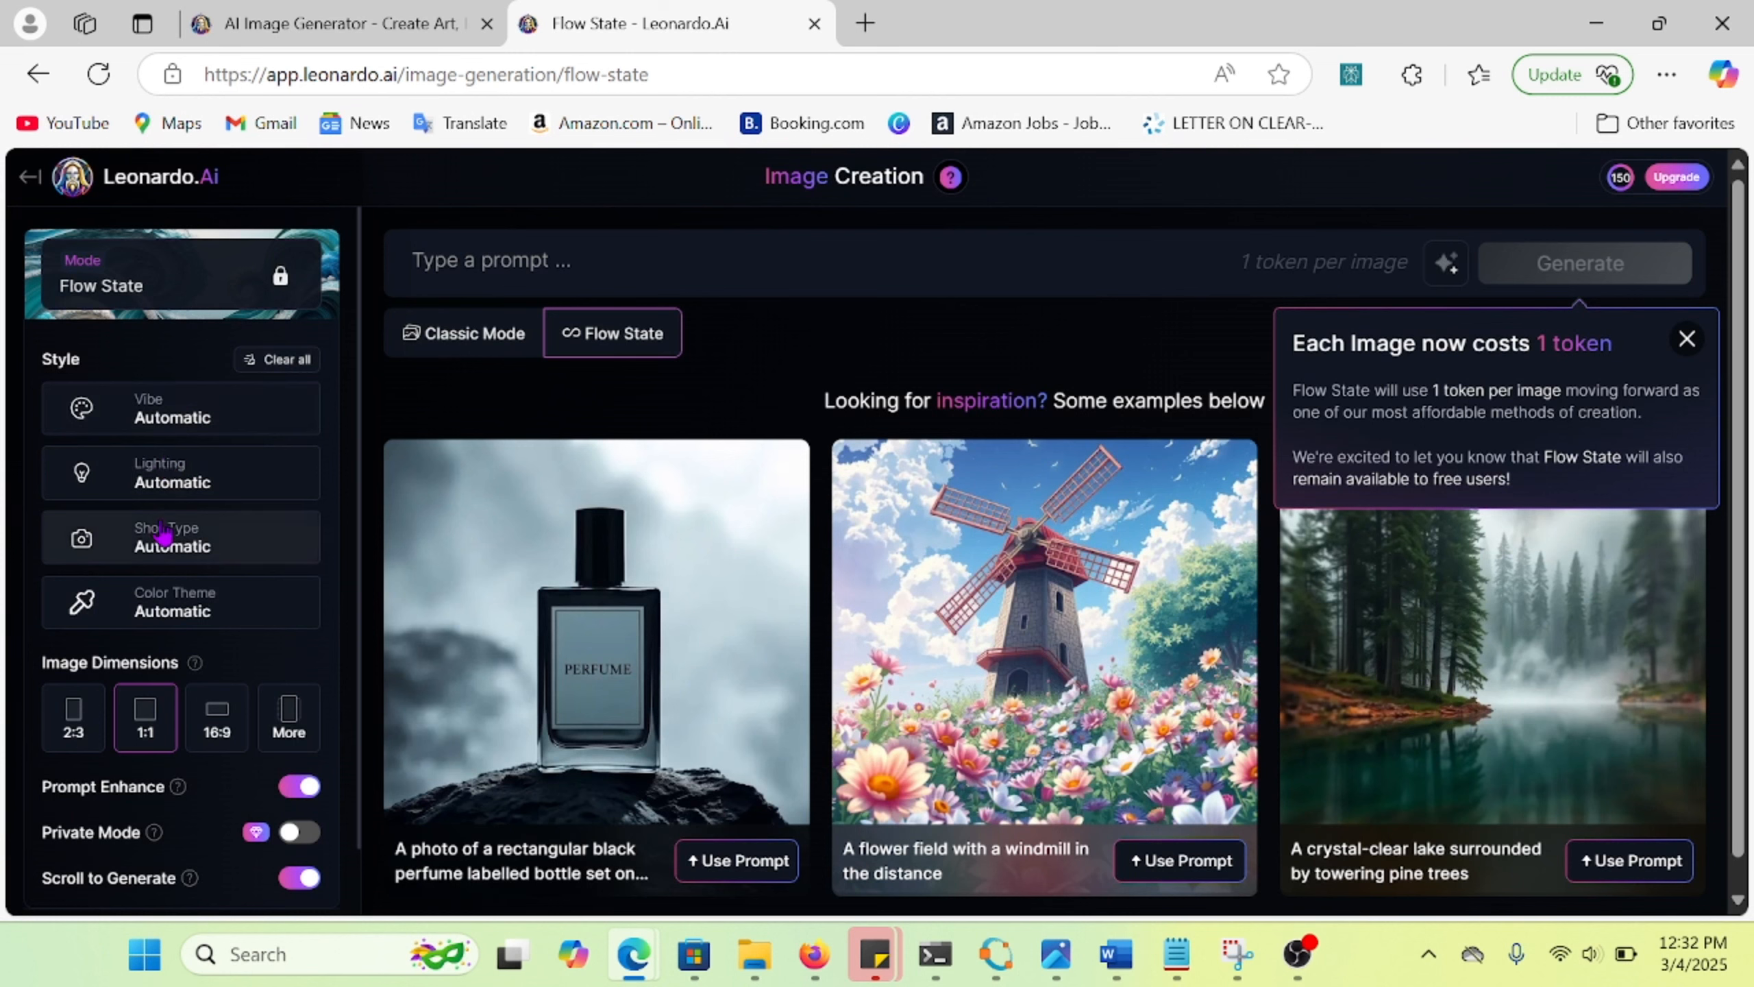
{"action": "left_click", "coordinate": [185, 430]}
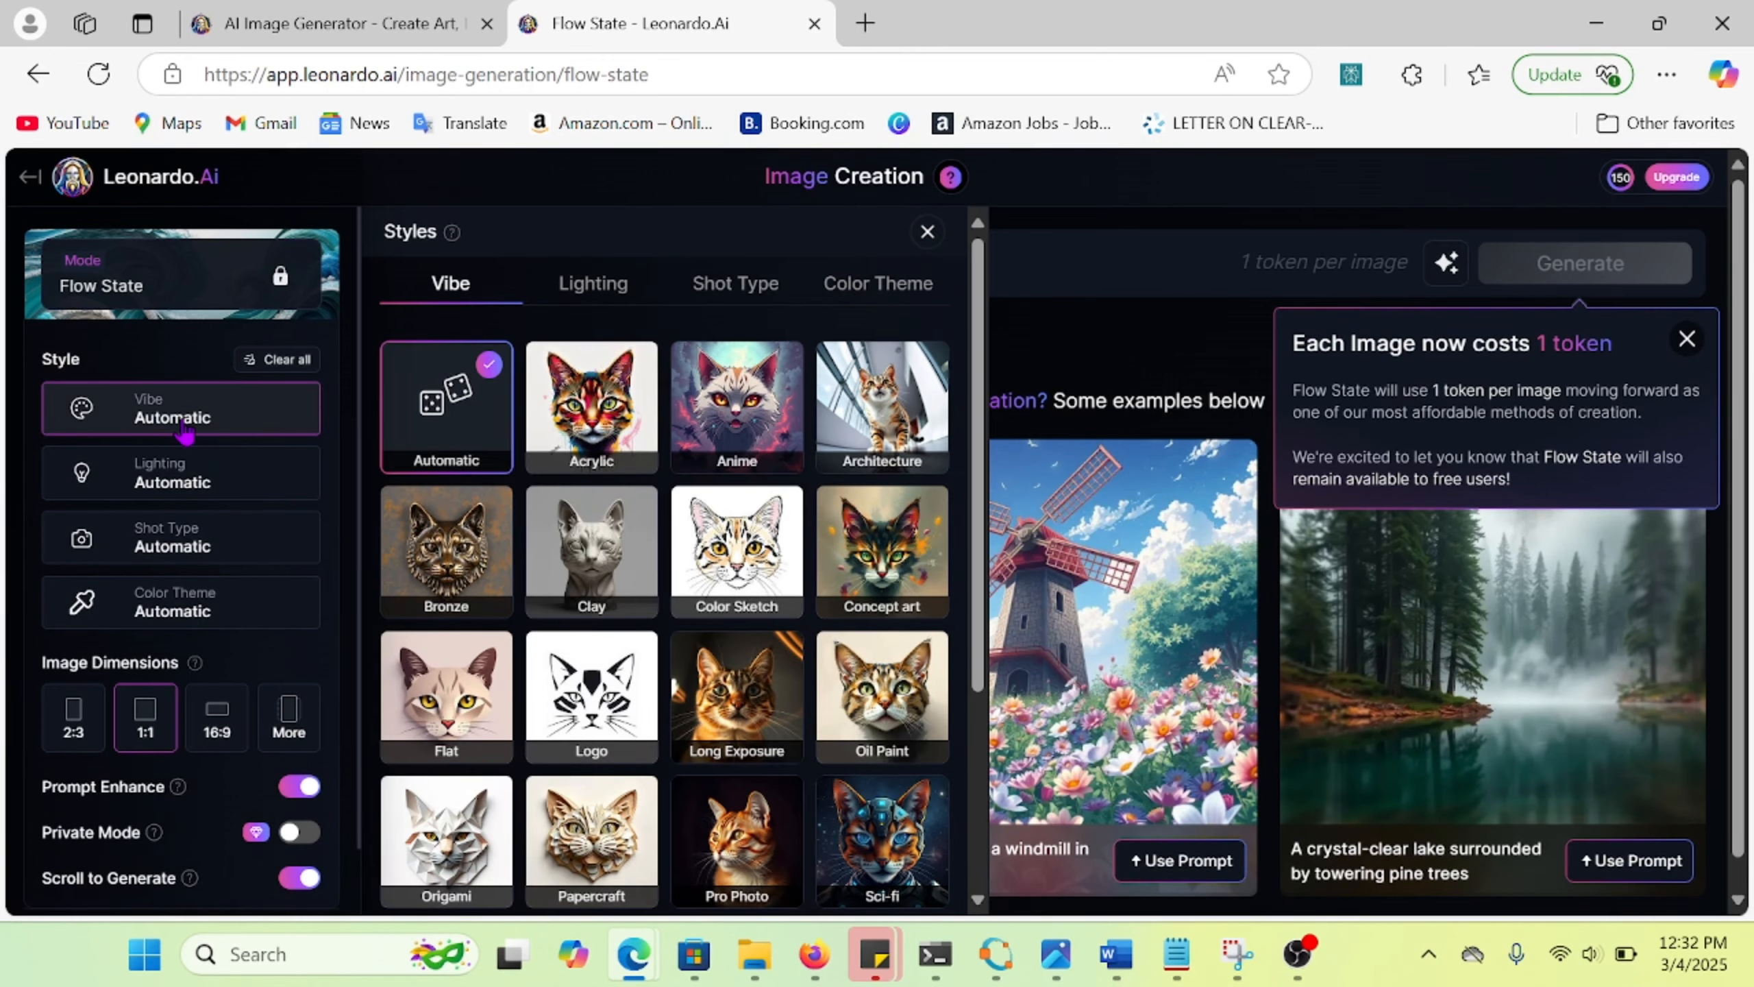
{"action": "left_click", "coordinate": [185, 430]}
{"action": "left_click", "coordinate": [158, 493]}
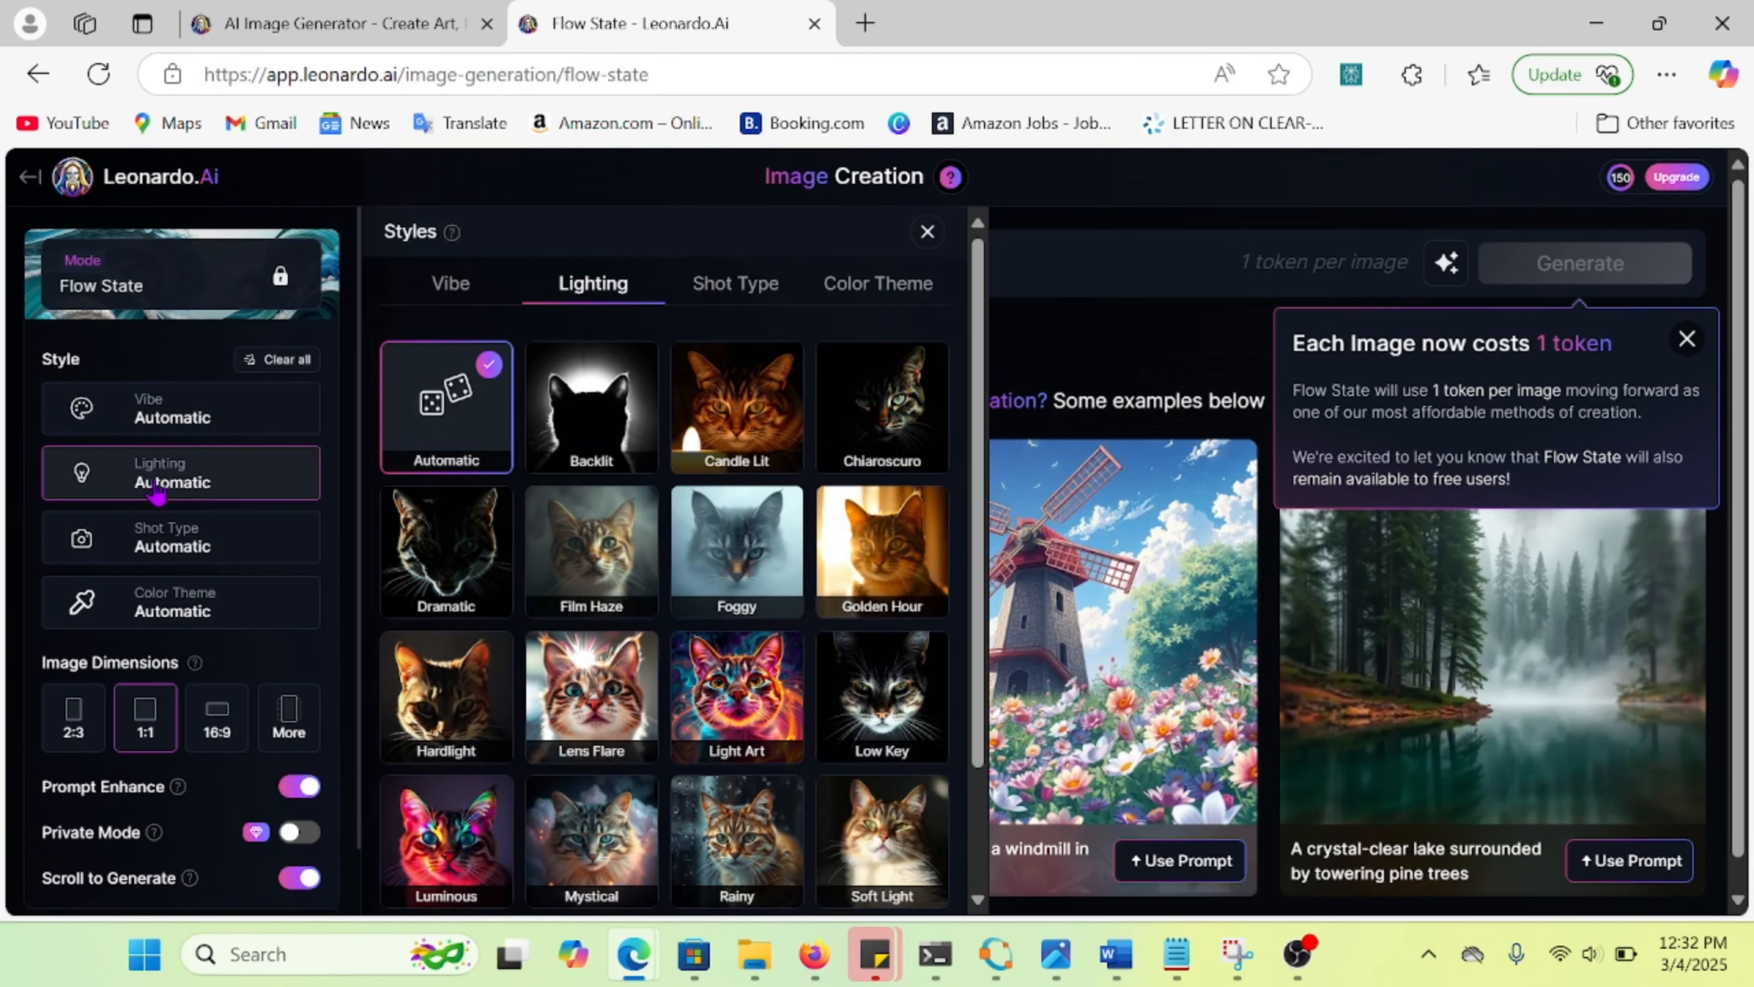
{"action": "left_click", "coordinate": [158, 490]}
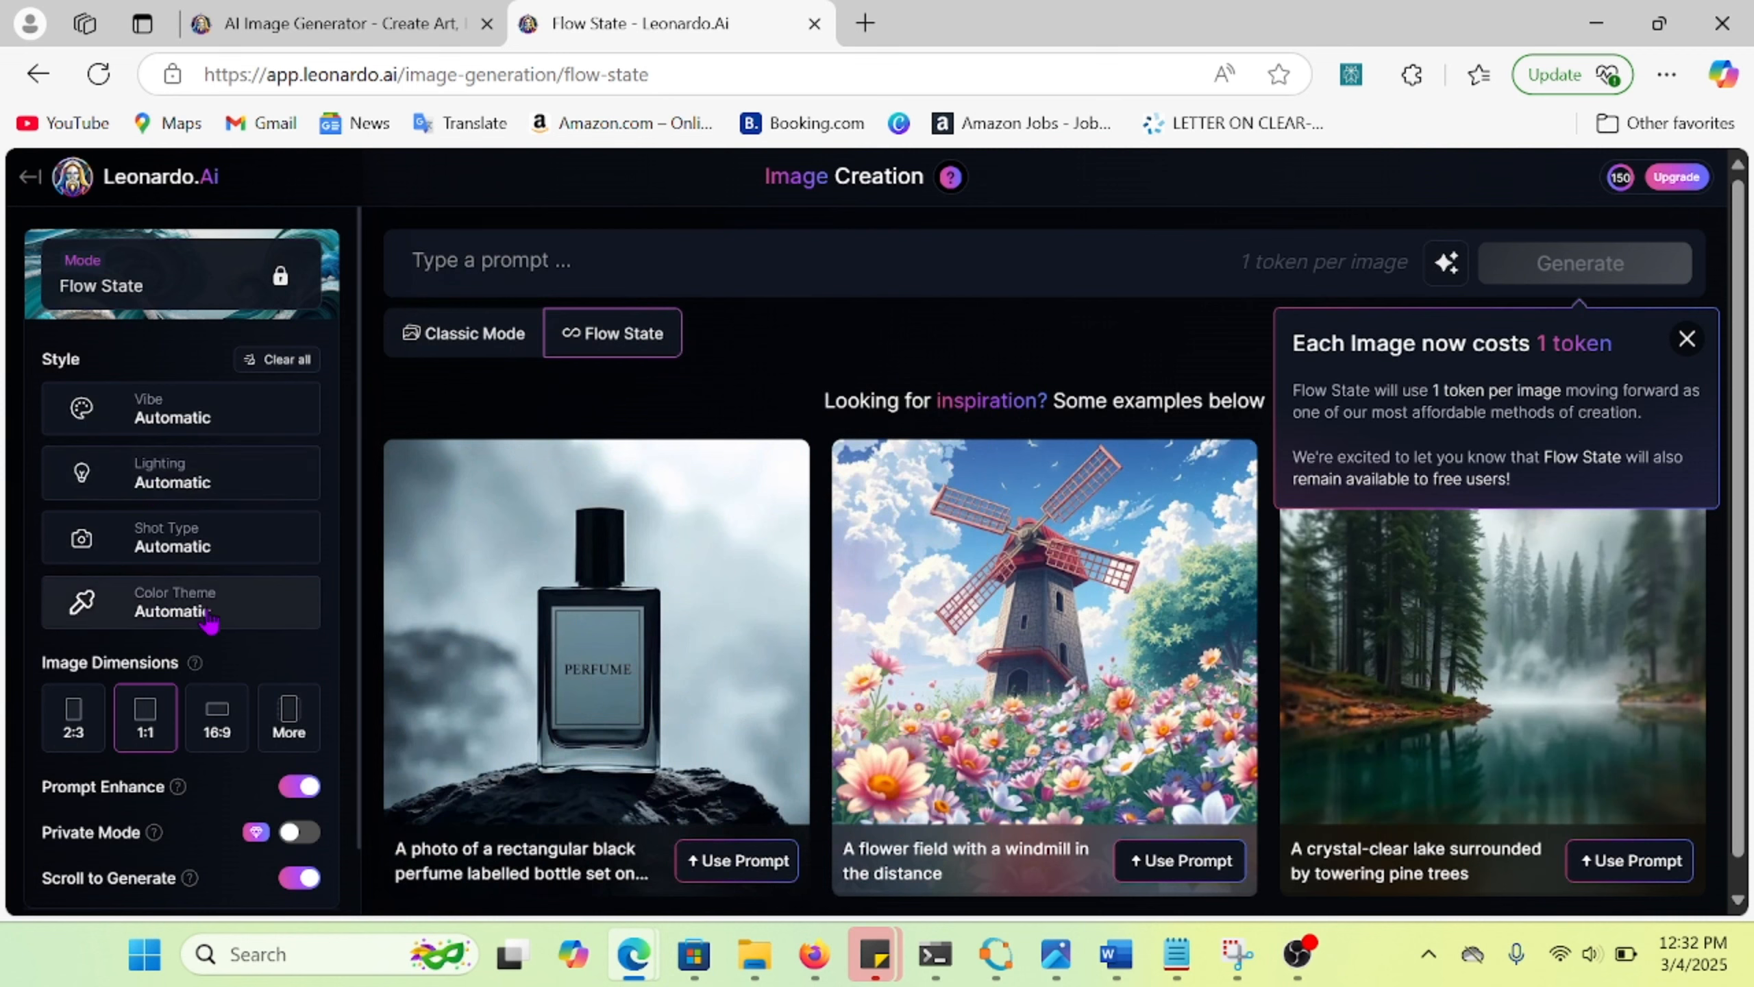
Set the image dimensions to 16:9 and dismiss the notice about the token cost per image.
{"action": "left_click", "coordinate": [218, 735]}
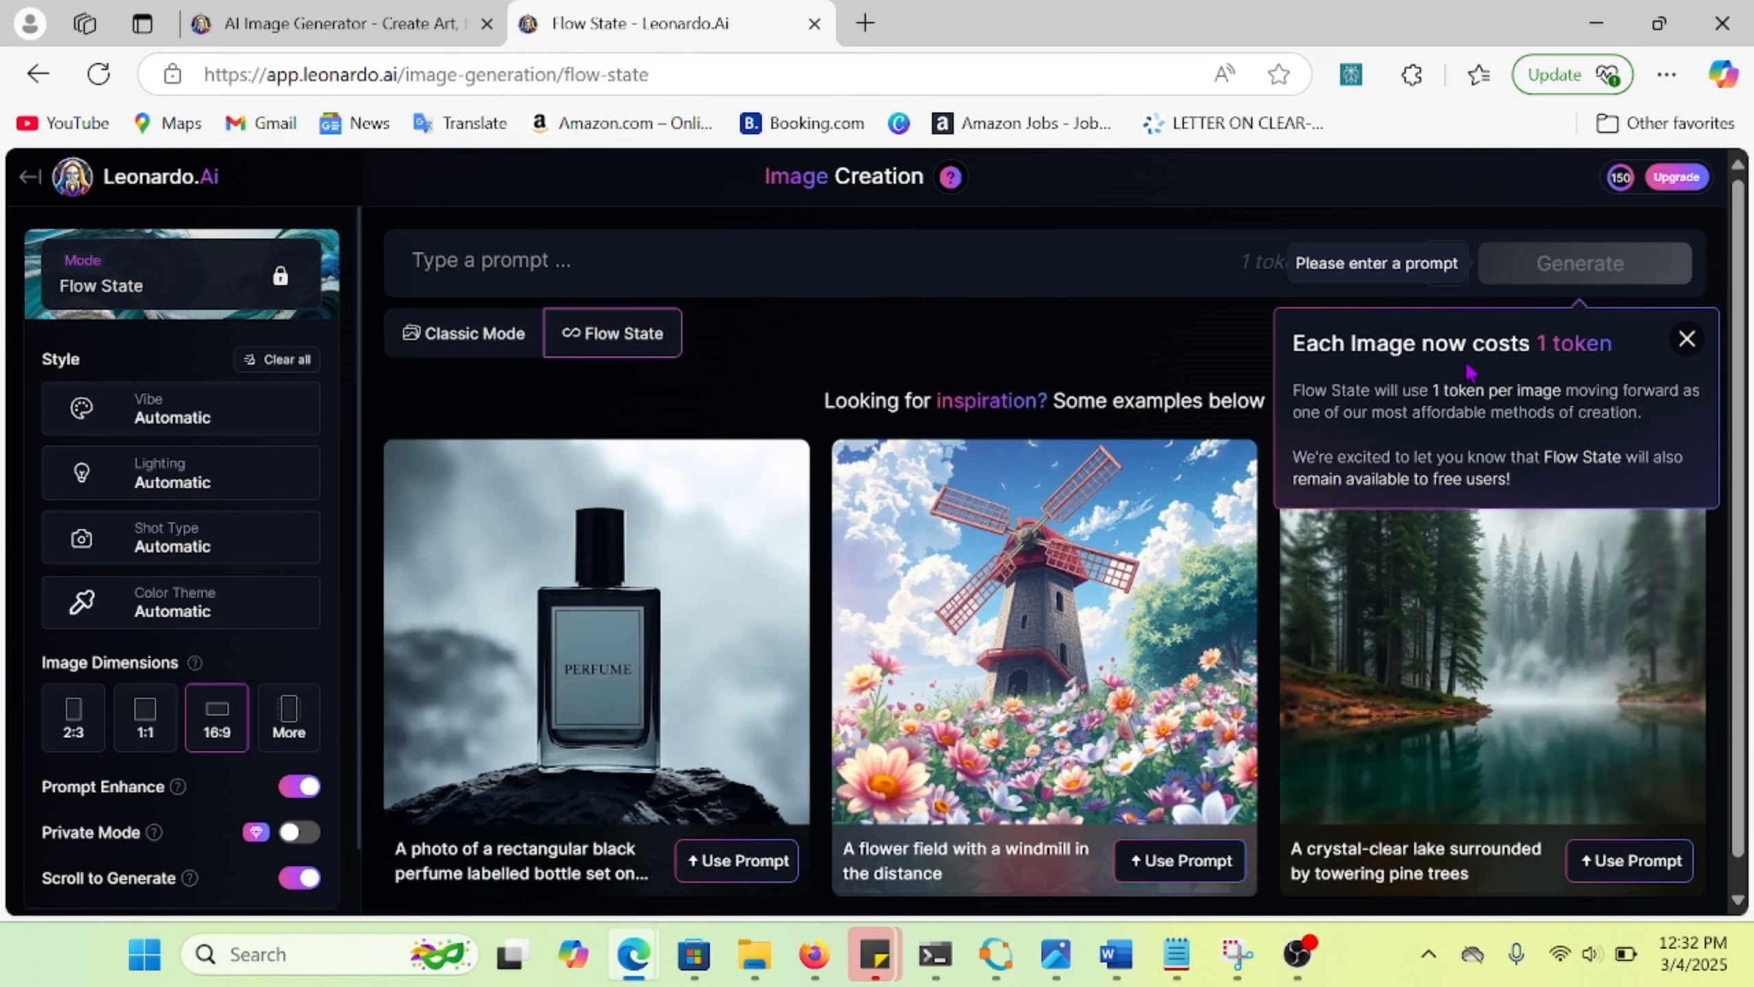
{"action": "left_click", "coordinate": [1687, 339]}
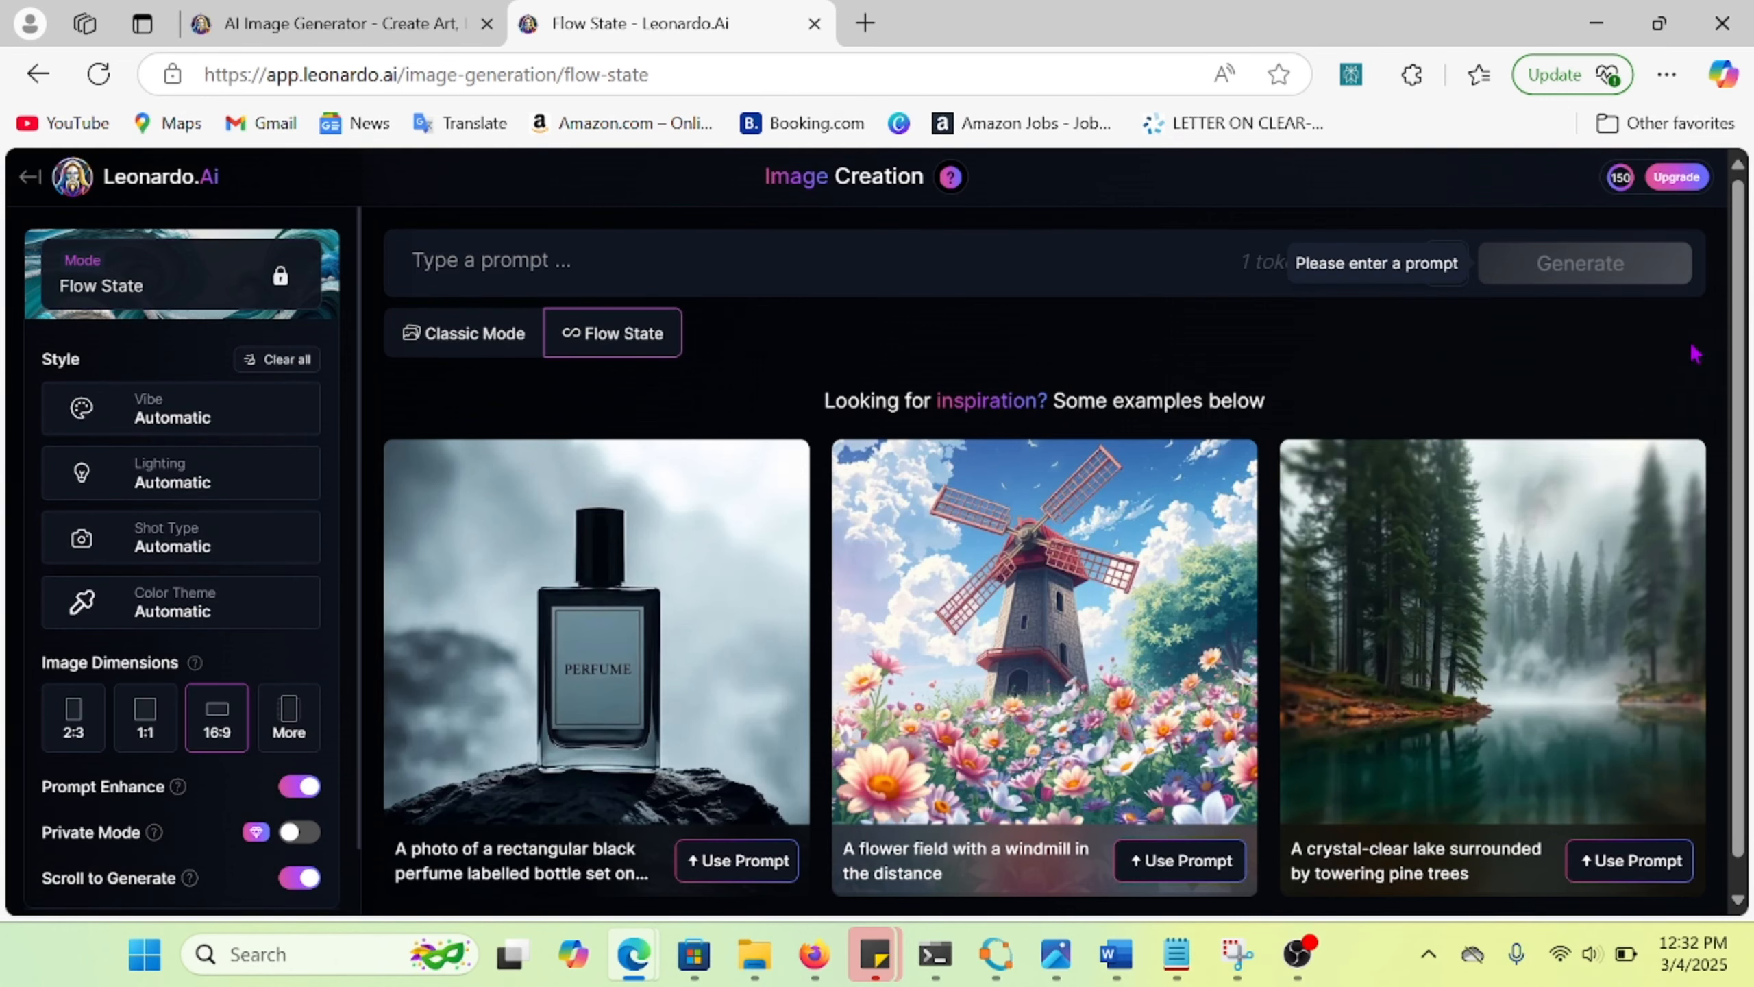
Generate images from the prompt "robot dog" and dismiss the tips on scrolling, fine-tuning and saving.
{"action": "scroll", "coordinate": [1695, 353], "scroll_direction": "down", "scroll_amount": 1}
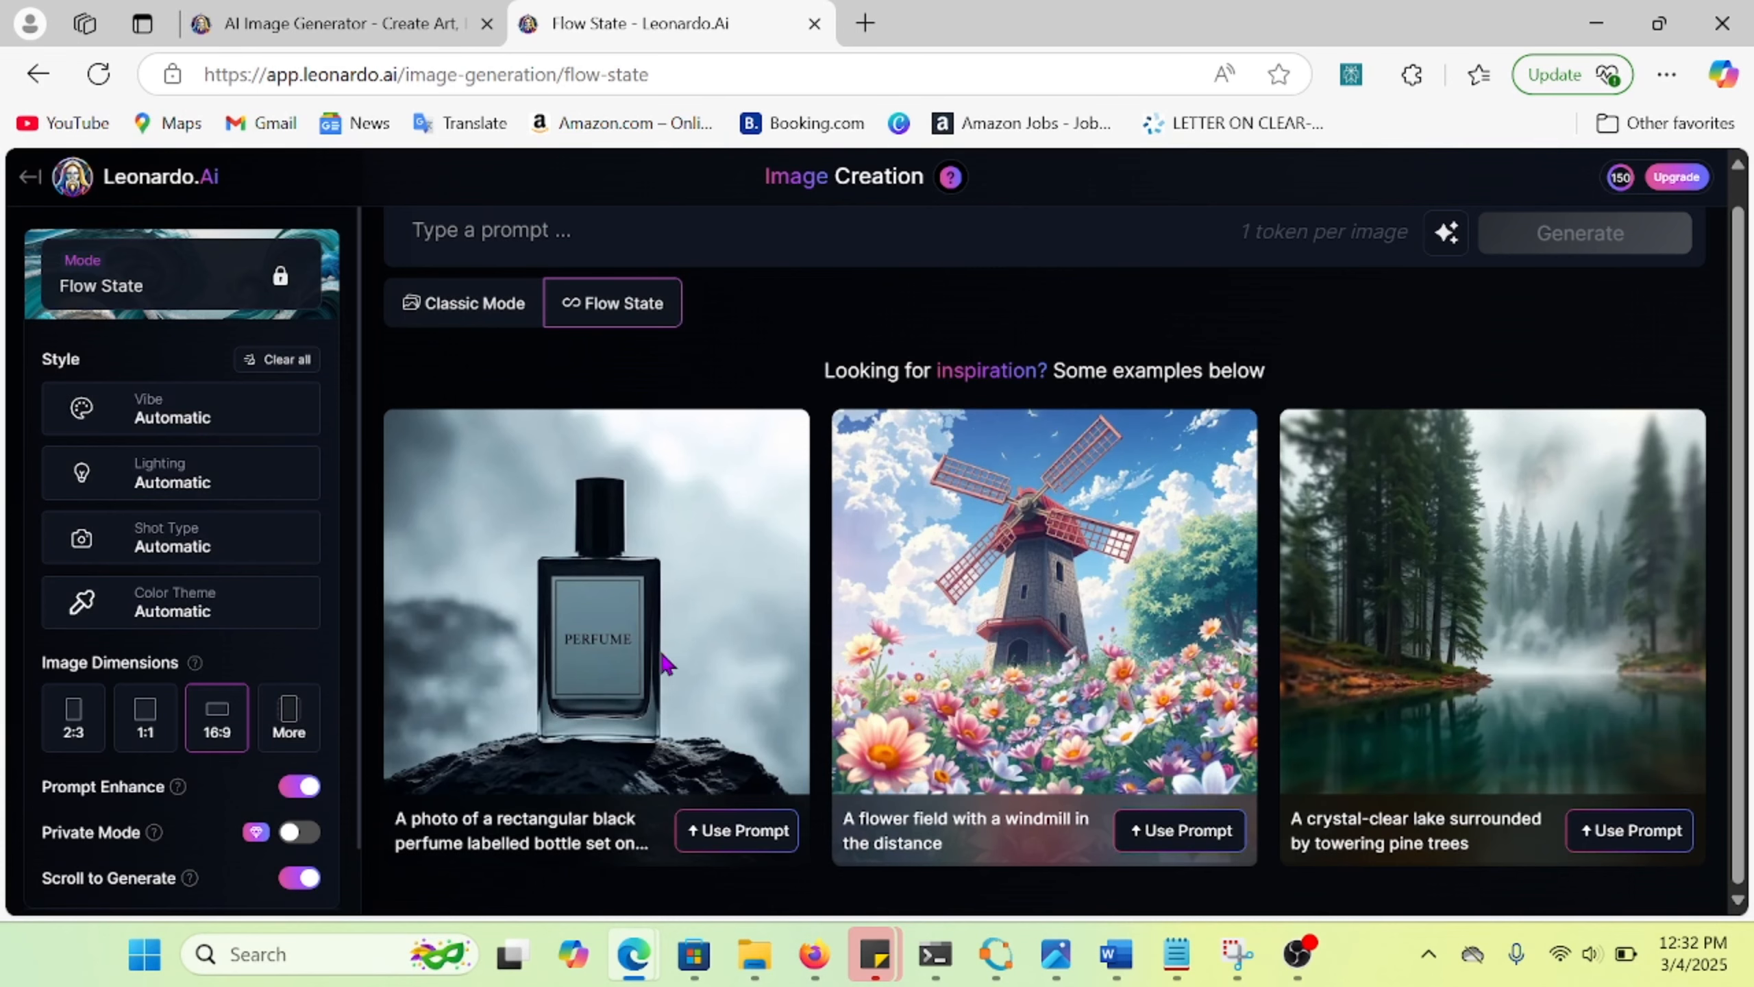
{"action": "scroll", "coordinate": [1751, 562], "scroll_direction": "down", "scroll_amount": 1}
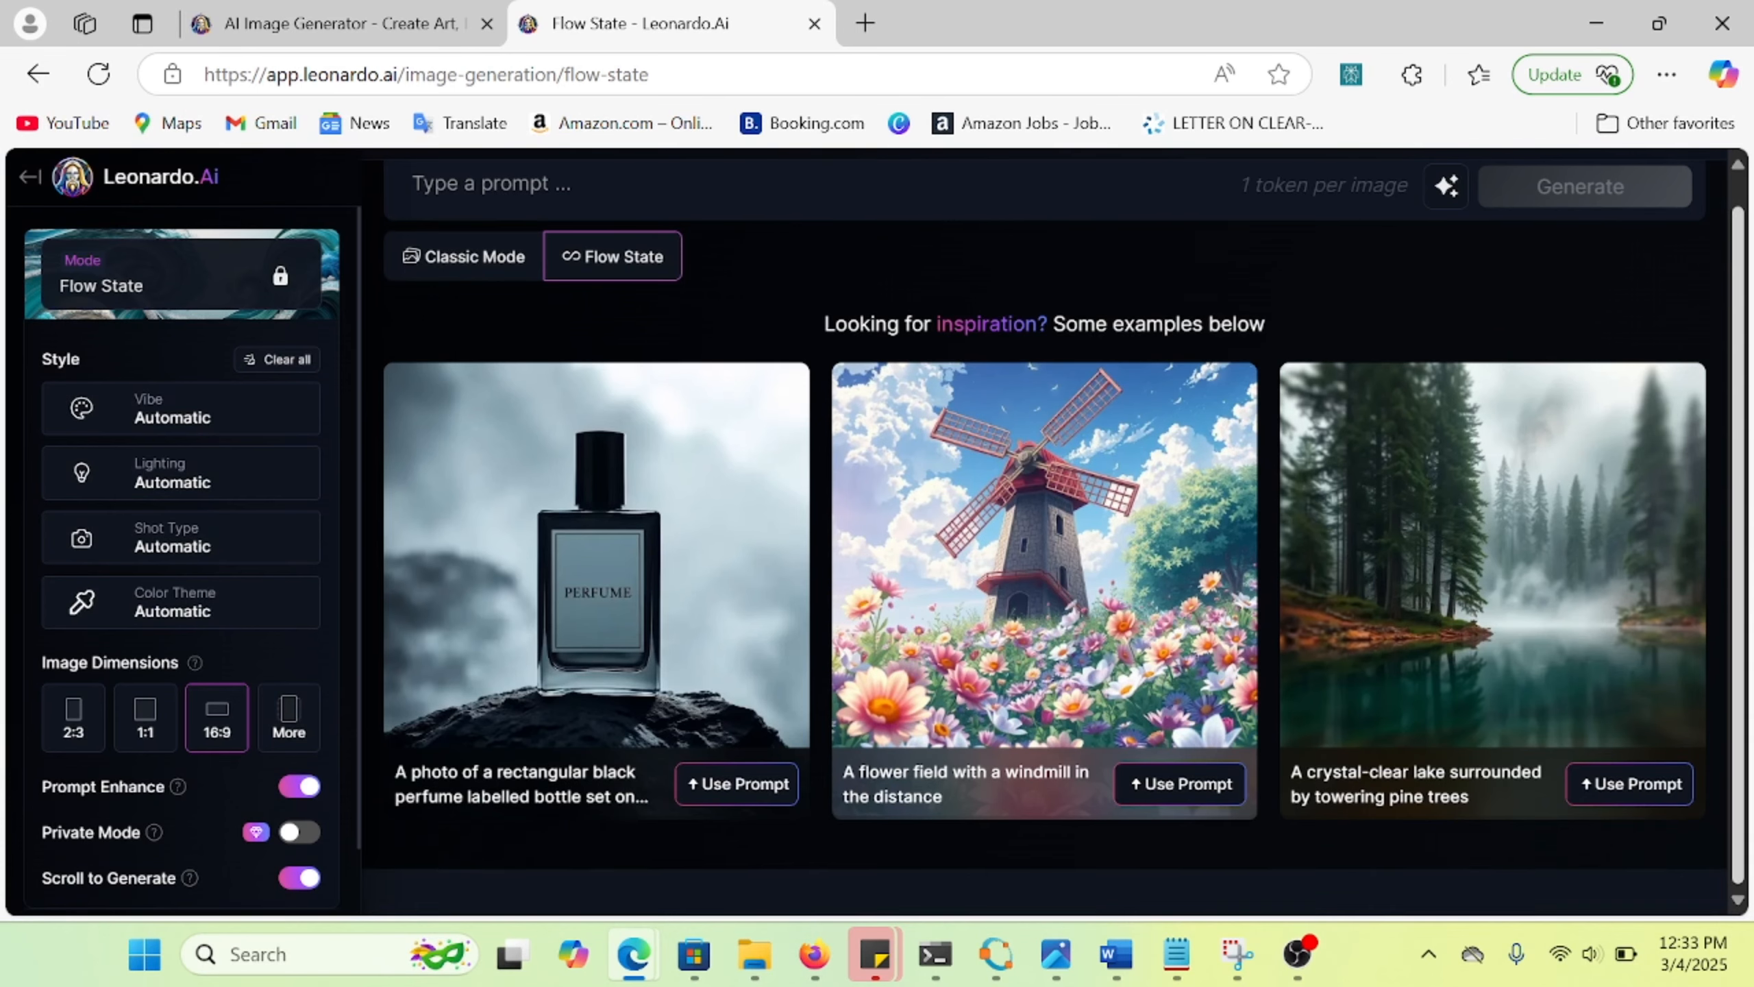
{"action": "scroll", "coordinate": [1750, 561], "scroll_direction": "up", "scroll_amount": 2}
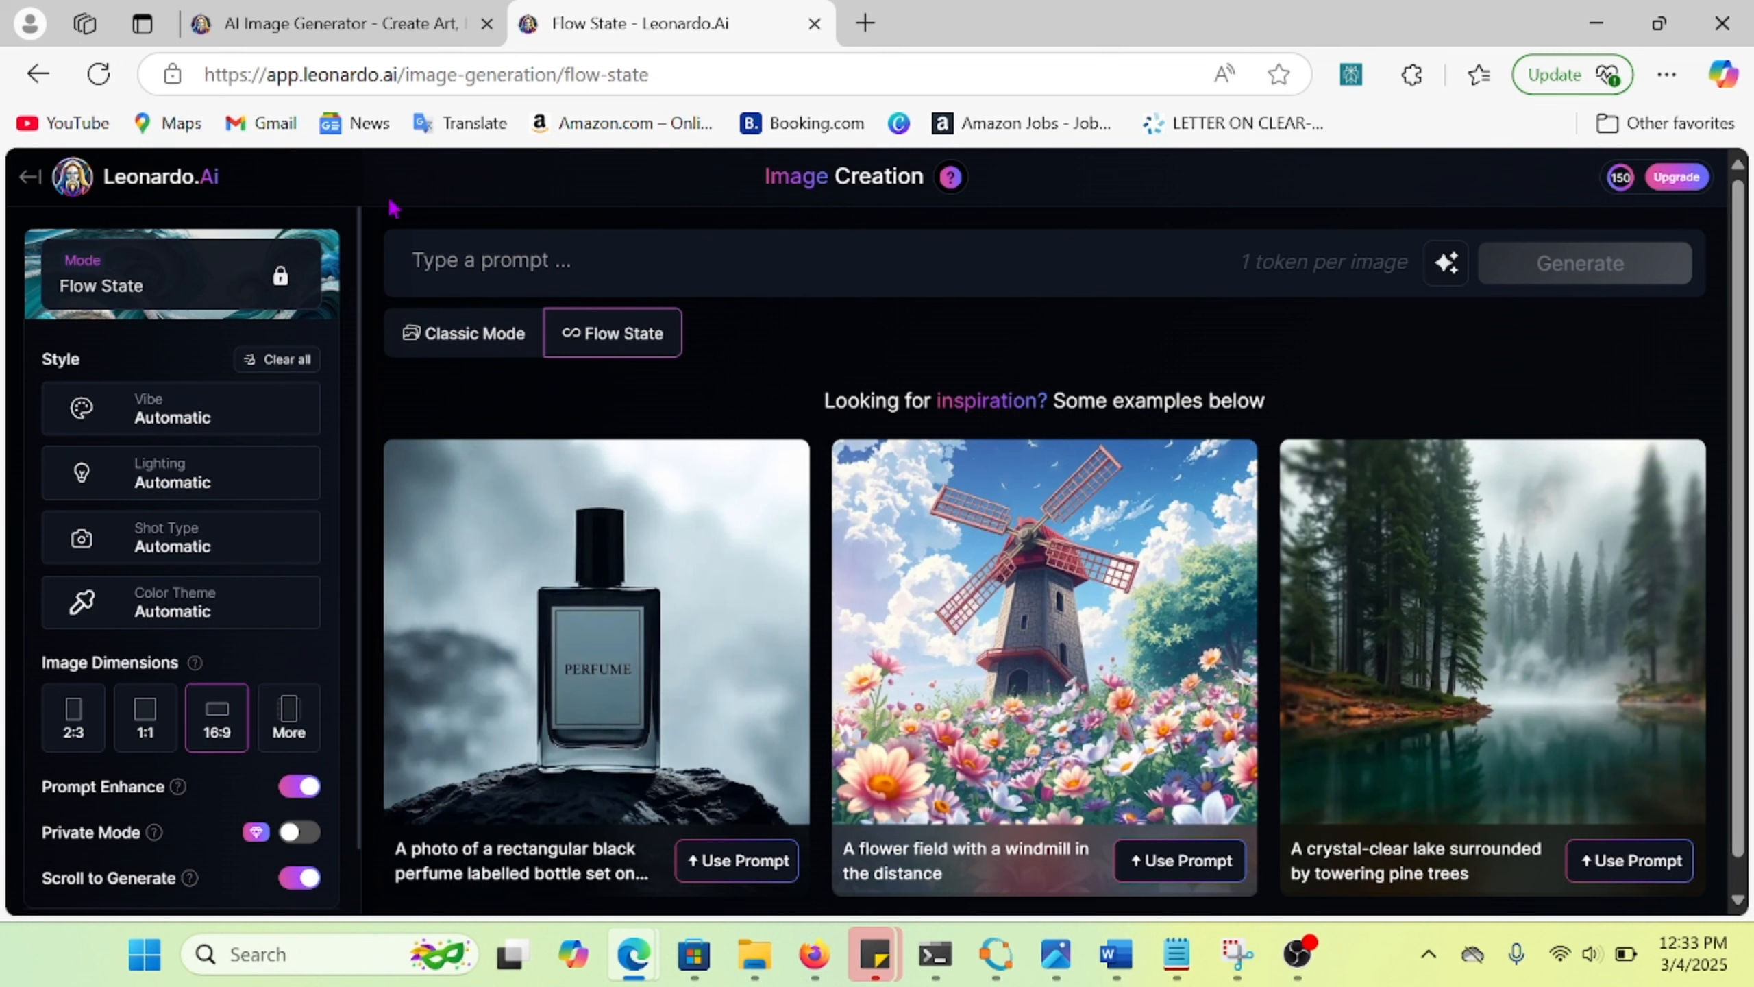
{"action": "left_click", "coordinate": [450, 257]}
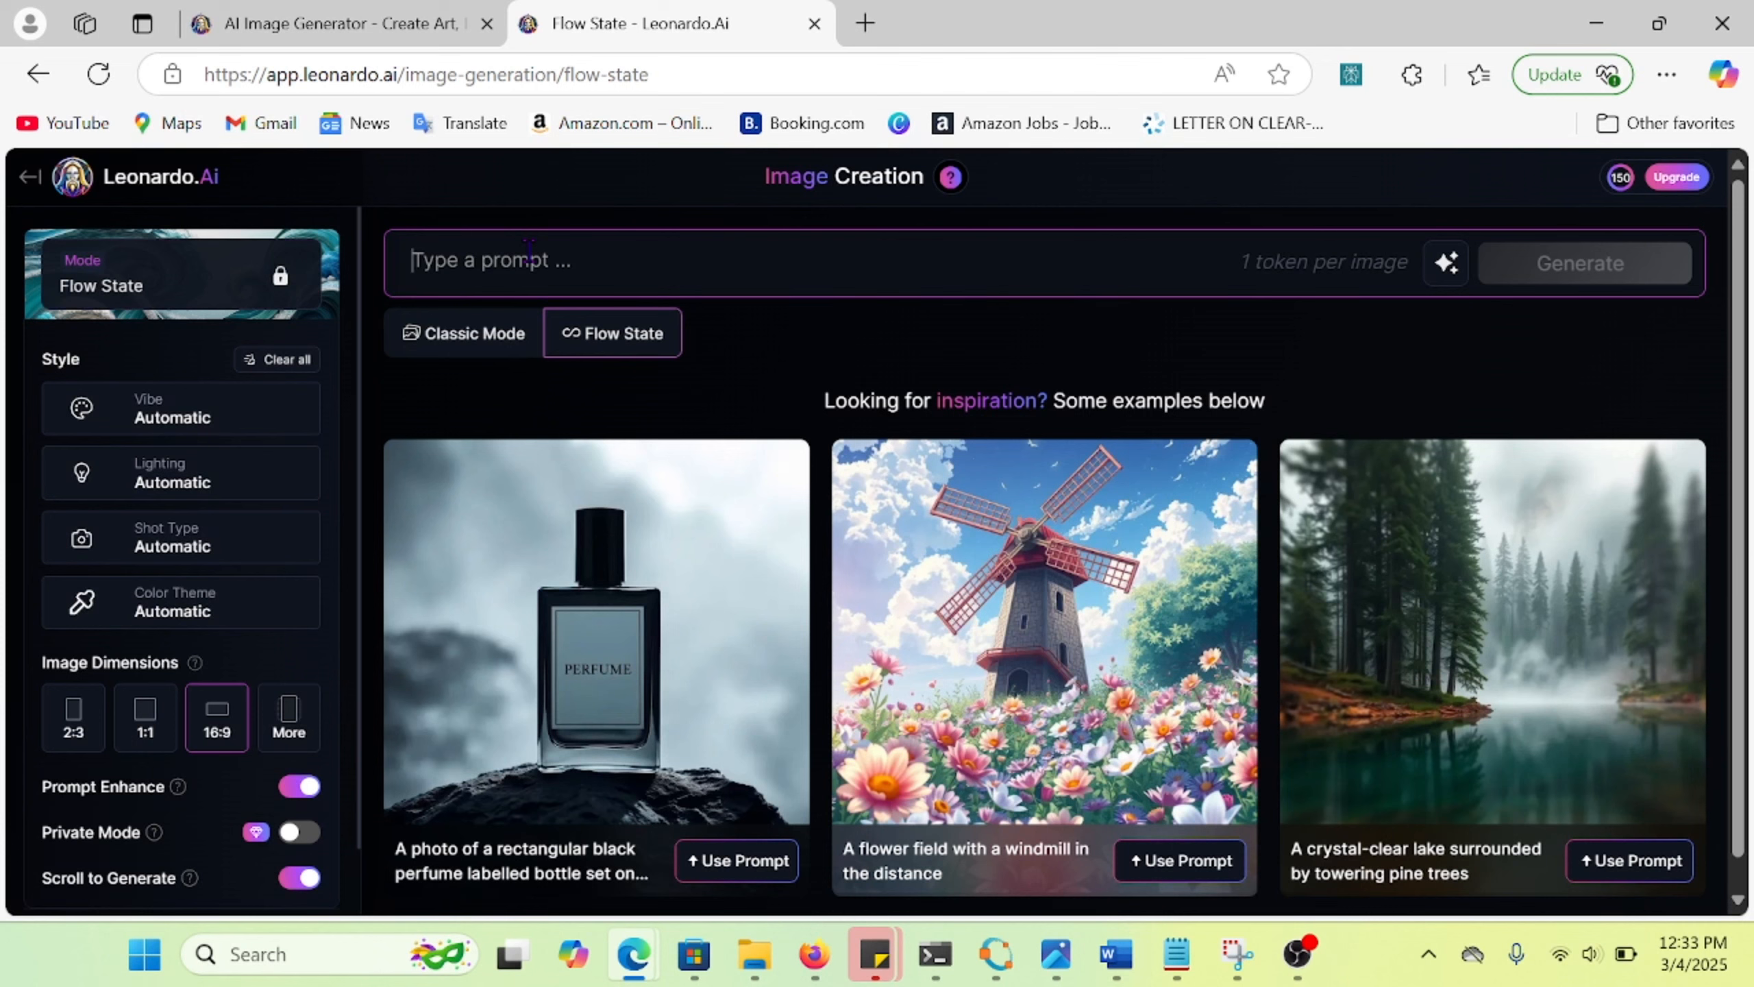
{"action": "type", "text": "robot dog"}
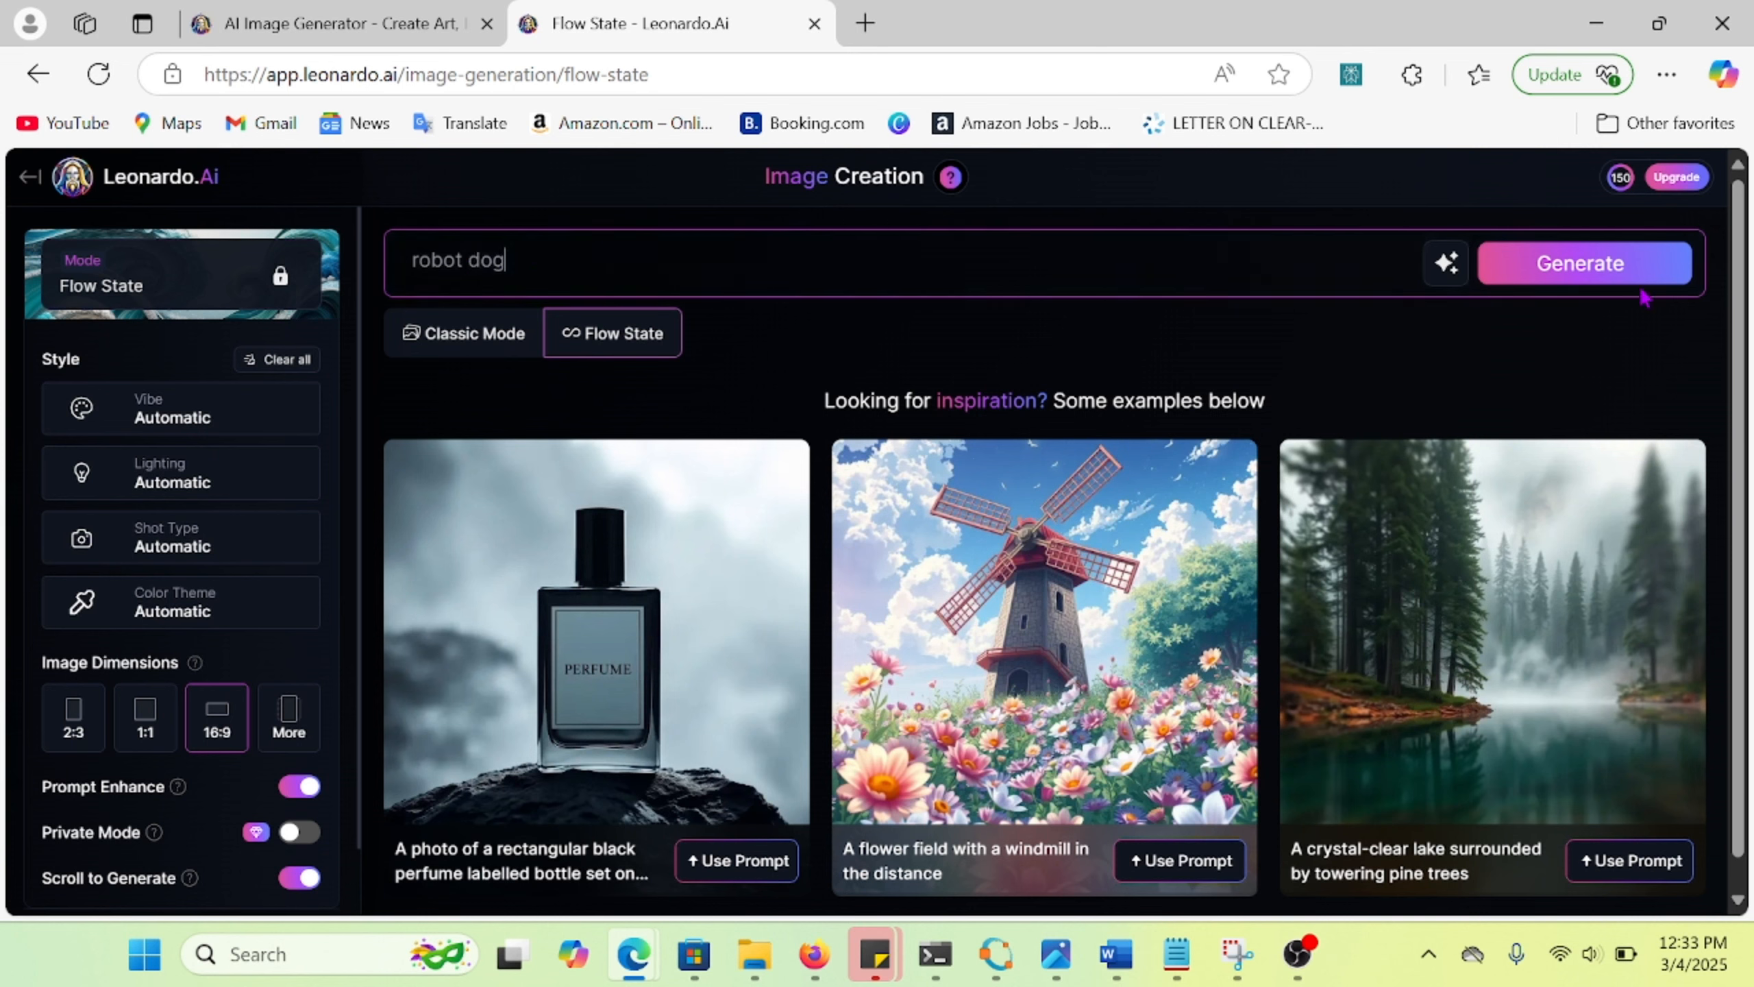
{"action": "left_click", "coordinate": [1595, 286]}
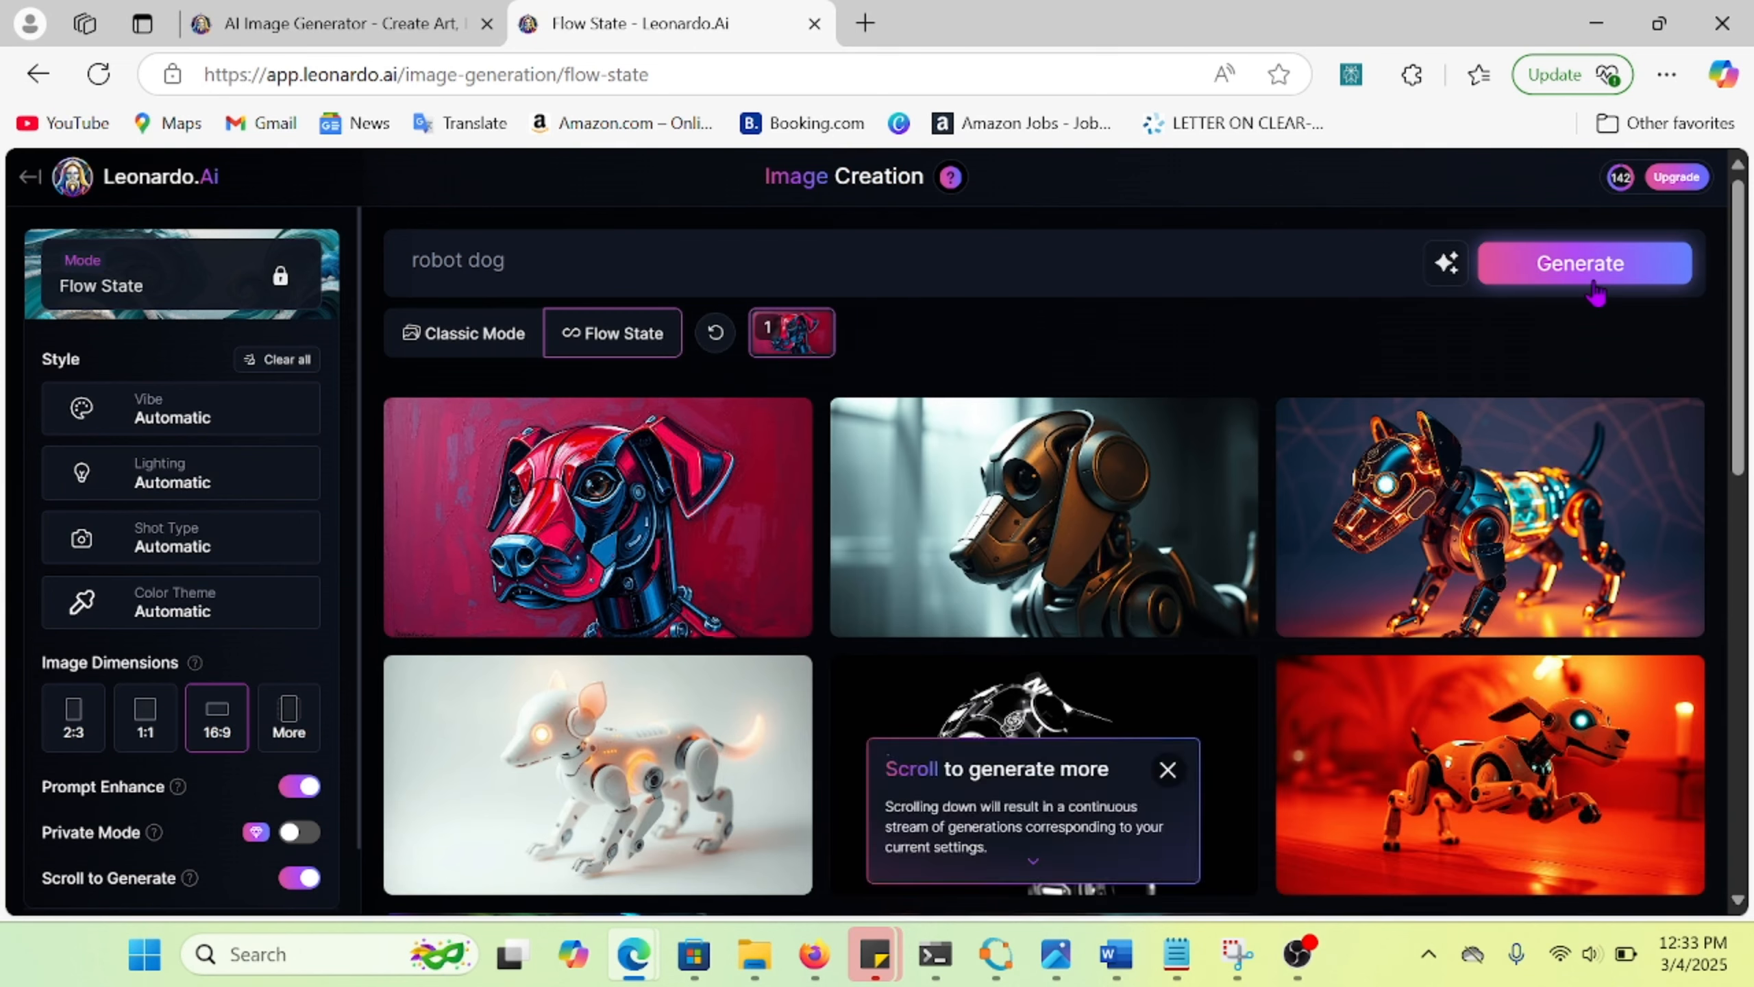
{"action": "left_click", "coordinate": [1167, 769]}
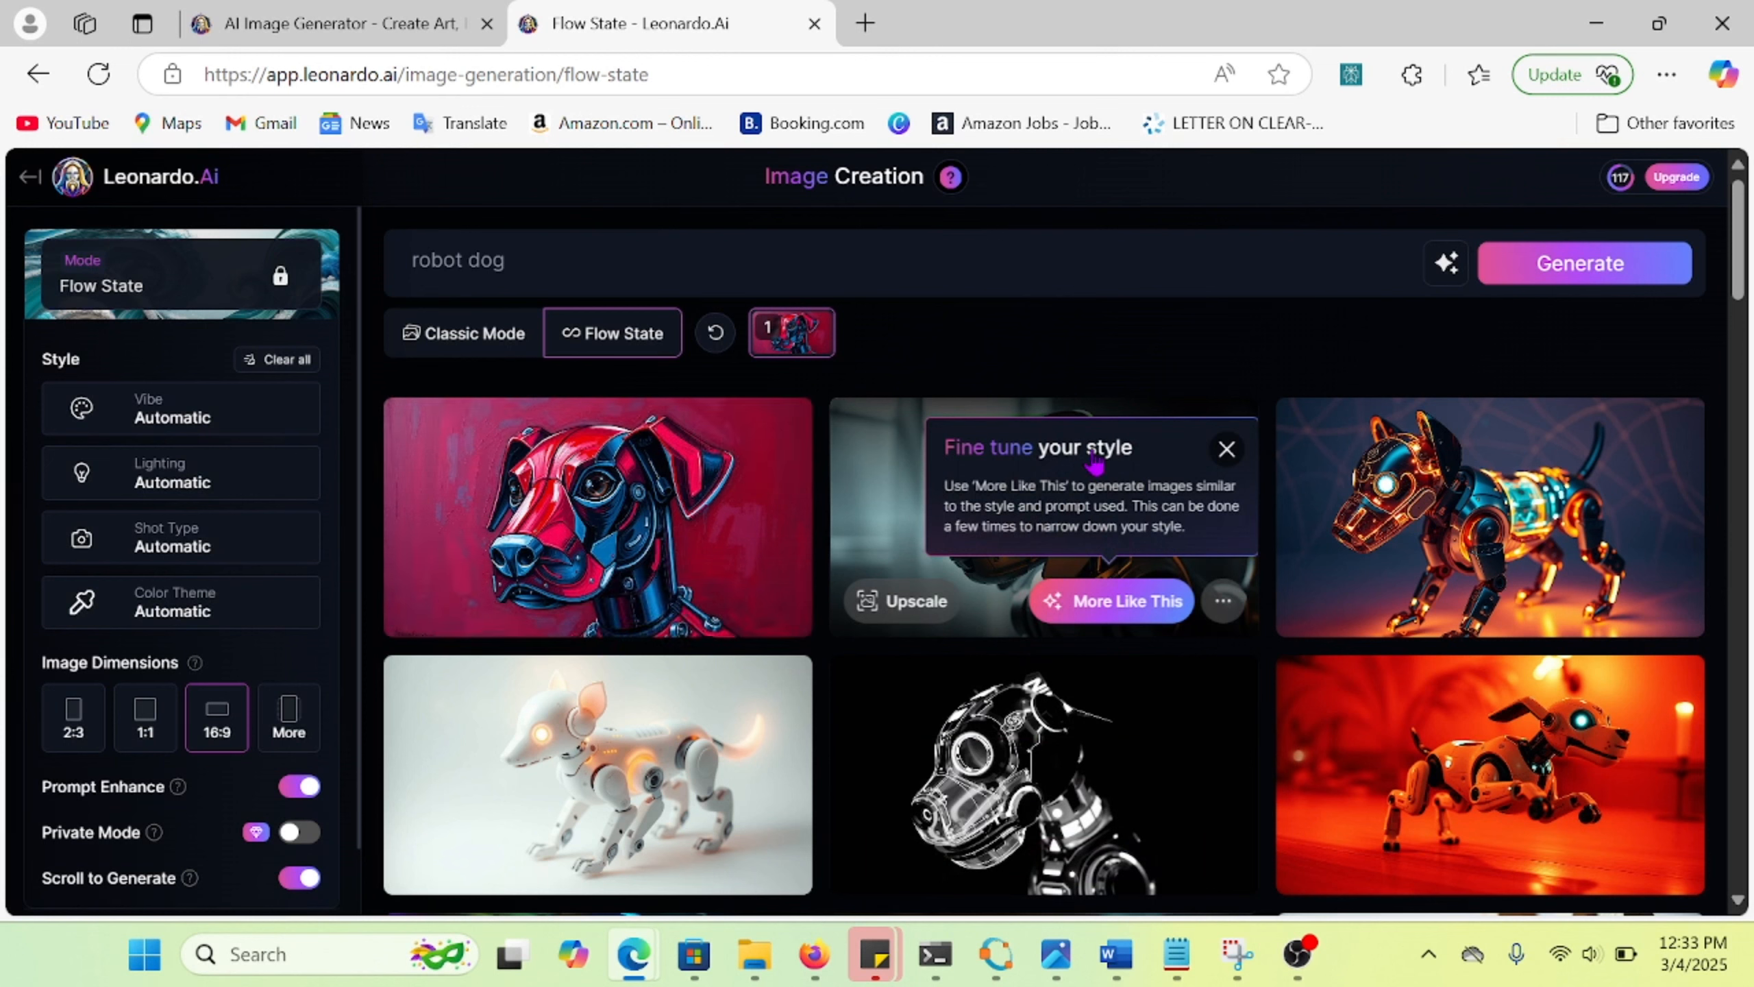
{"action": "left_click", "coordinate": [1227, 450]}
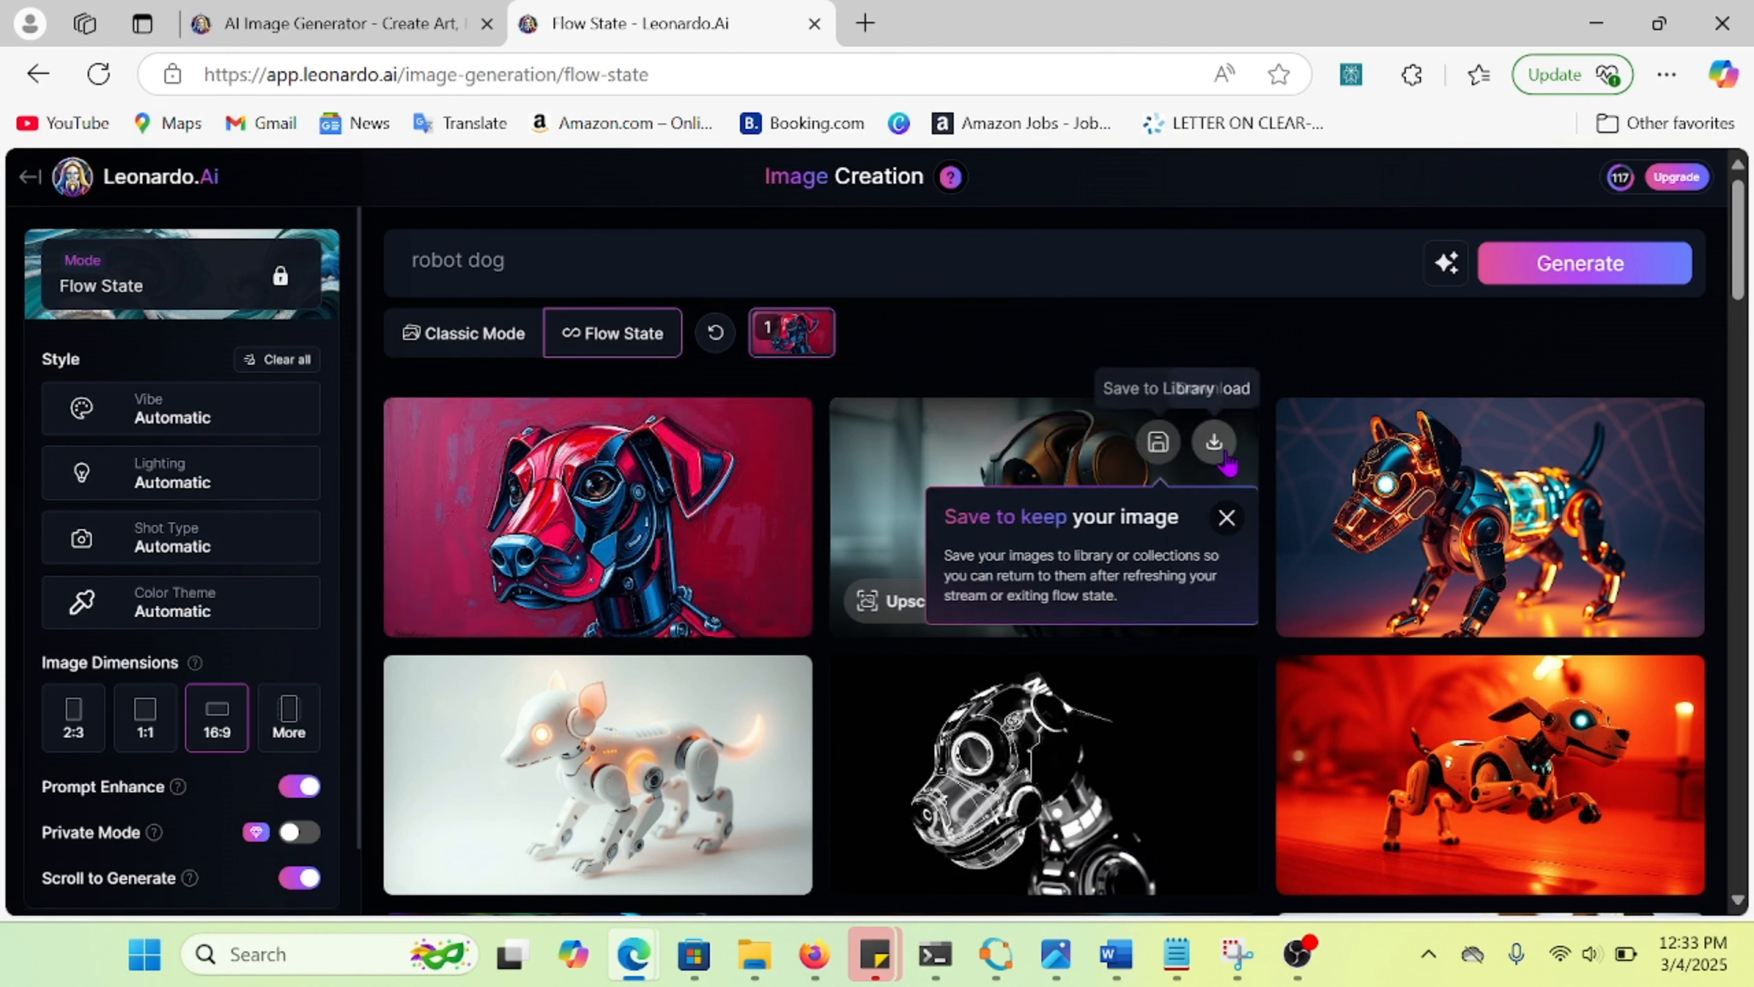
{"action": "left_click", "coordinate": [1228, 529]}
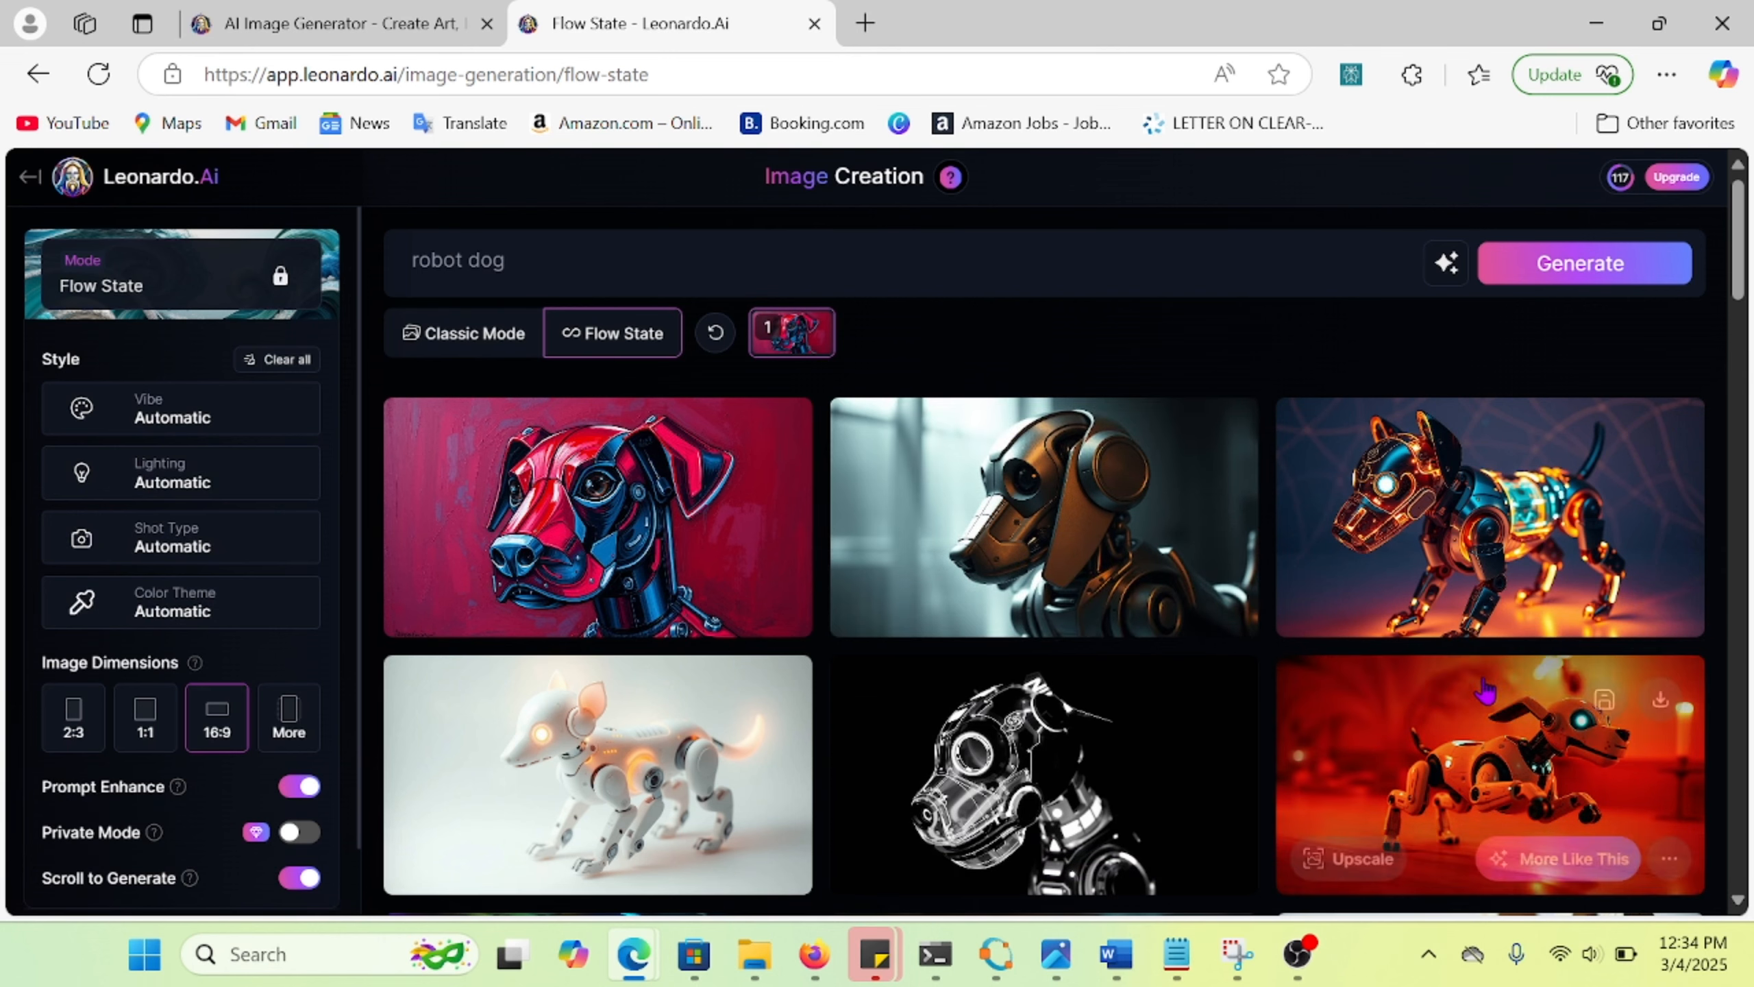
Browse down the continuous stream of generated robot dog images to examine the different styles.
{"action": "scroll", "coordinate": [1448, 771], "scroll_direction": "down", "scroll_amount": 4}
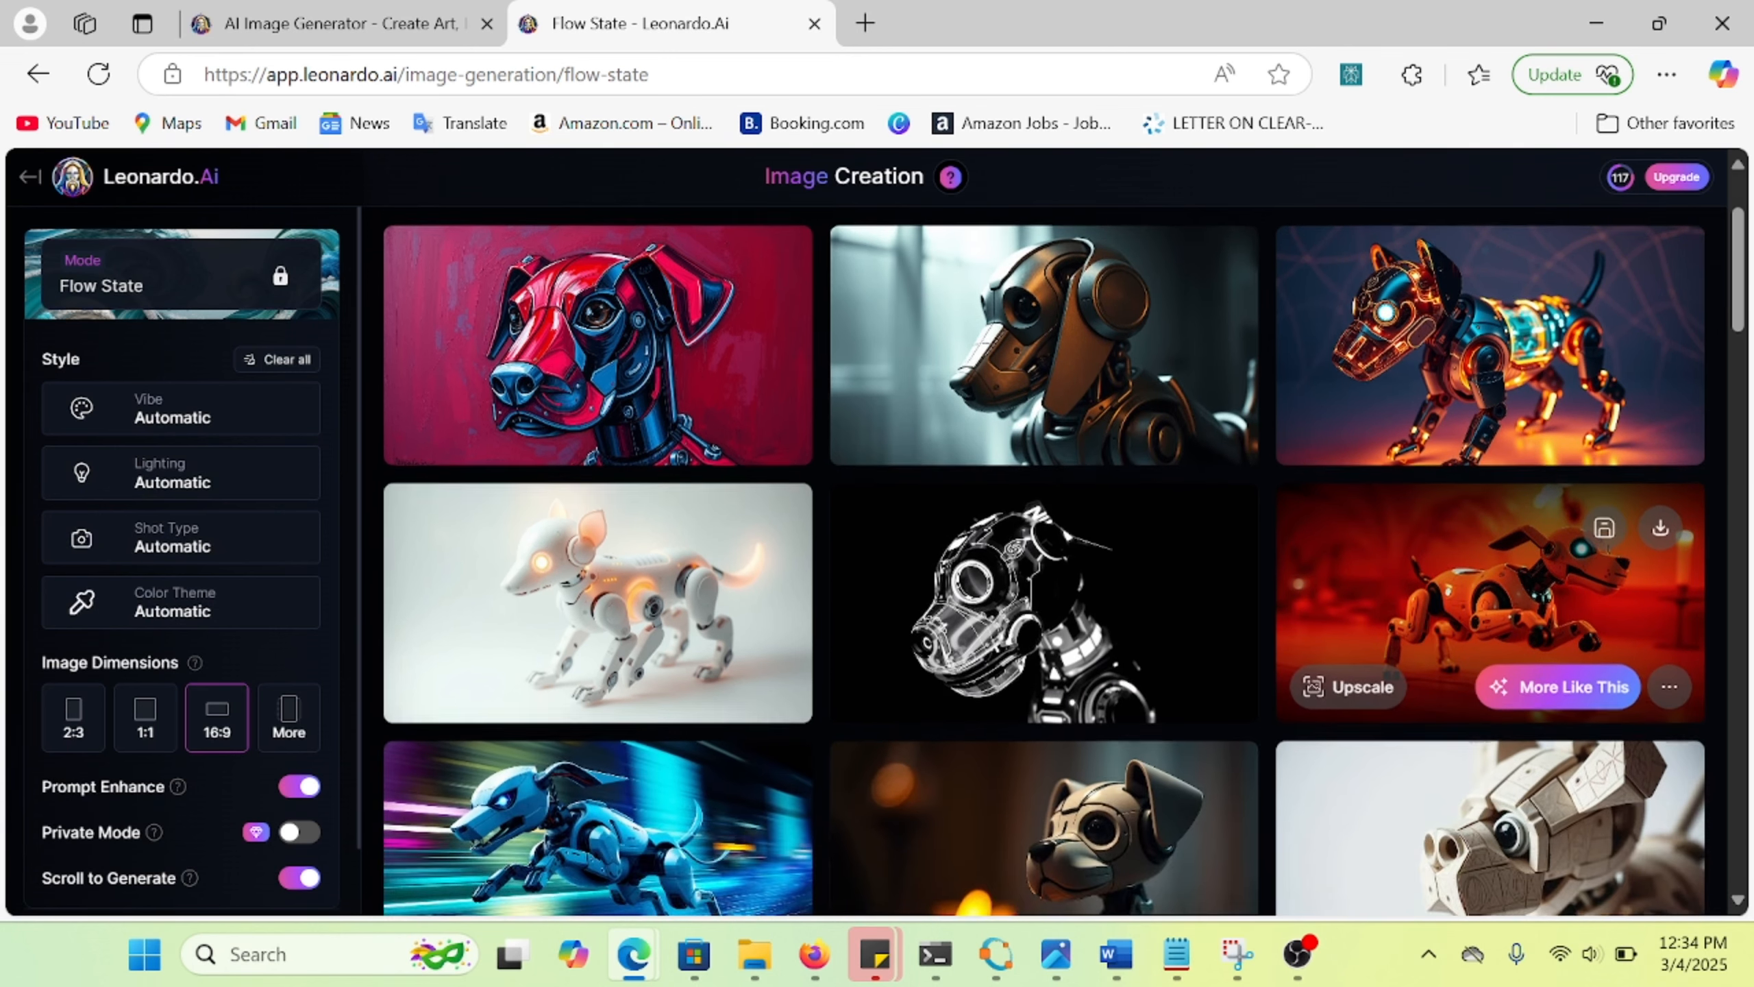
{"action": "scroll", "coordinate": [1490, 518], "scroll_direction": "down", "scroll_amount": 5}
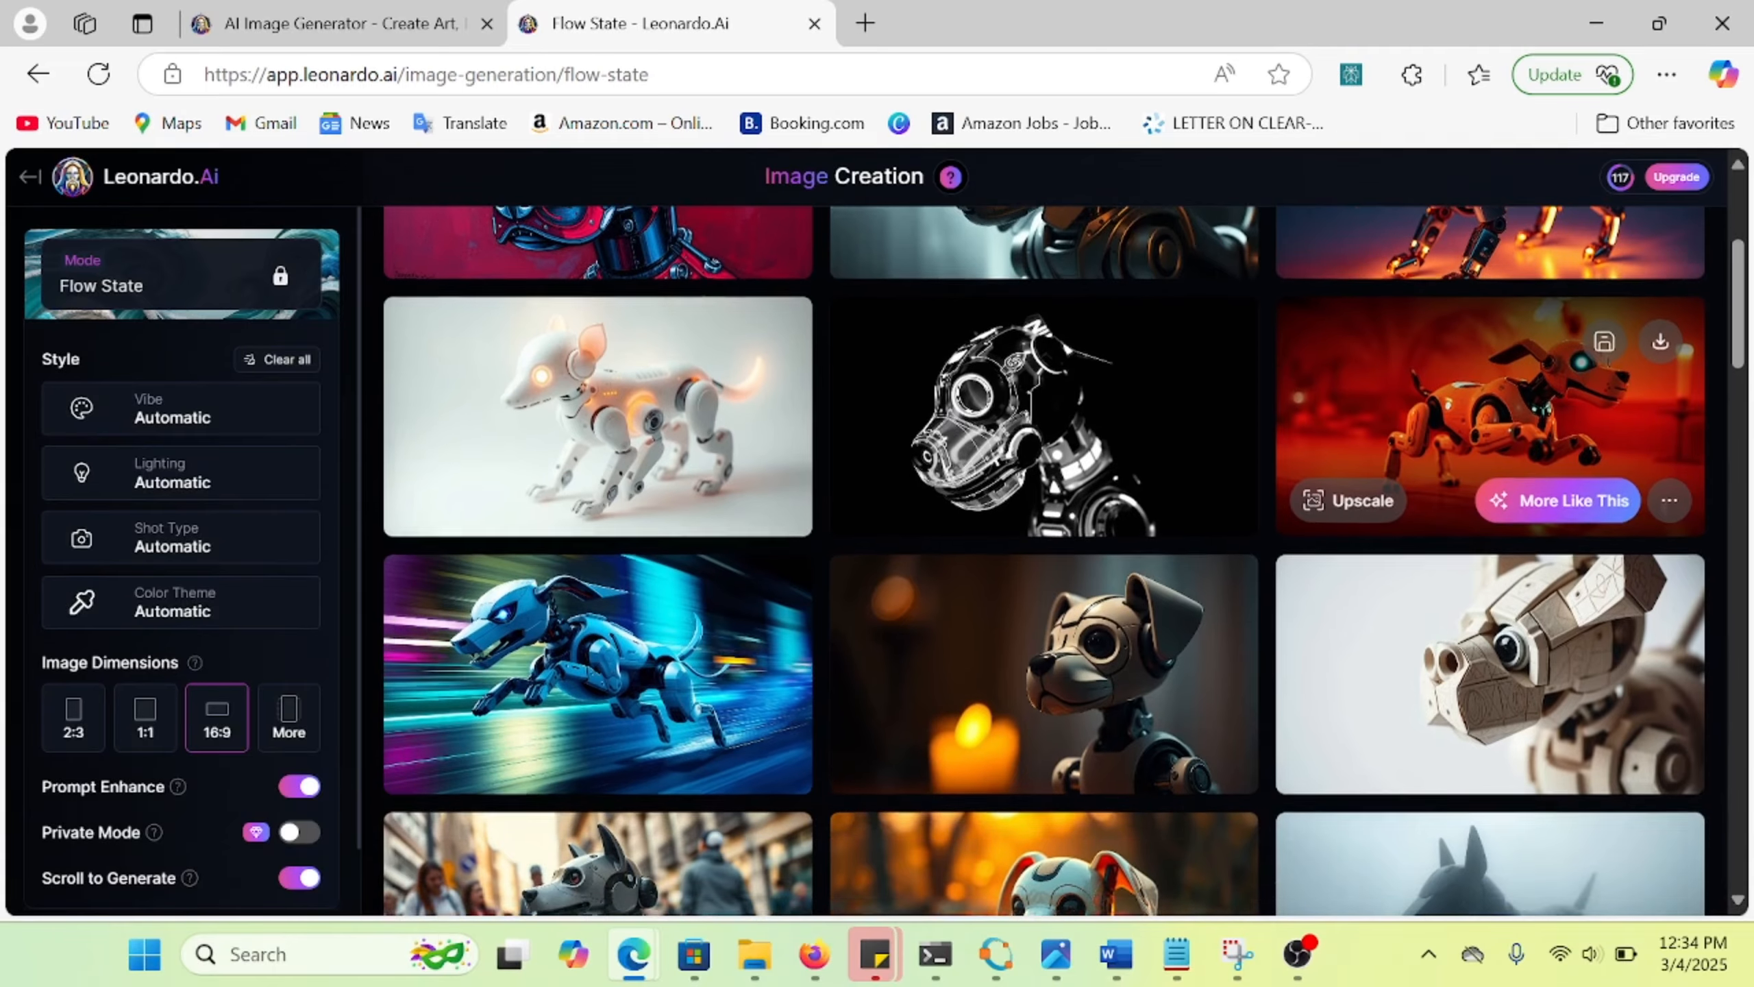
{"action": "scroll", "coordinate": [1490, 290], "scroll_direction": "down", "scroll_amount": 6}
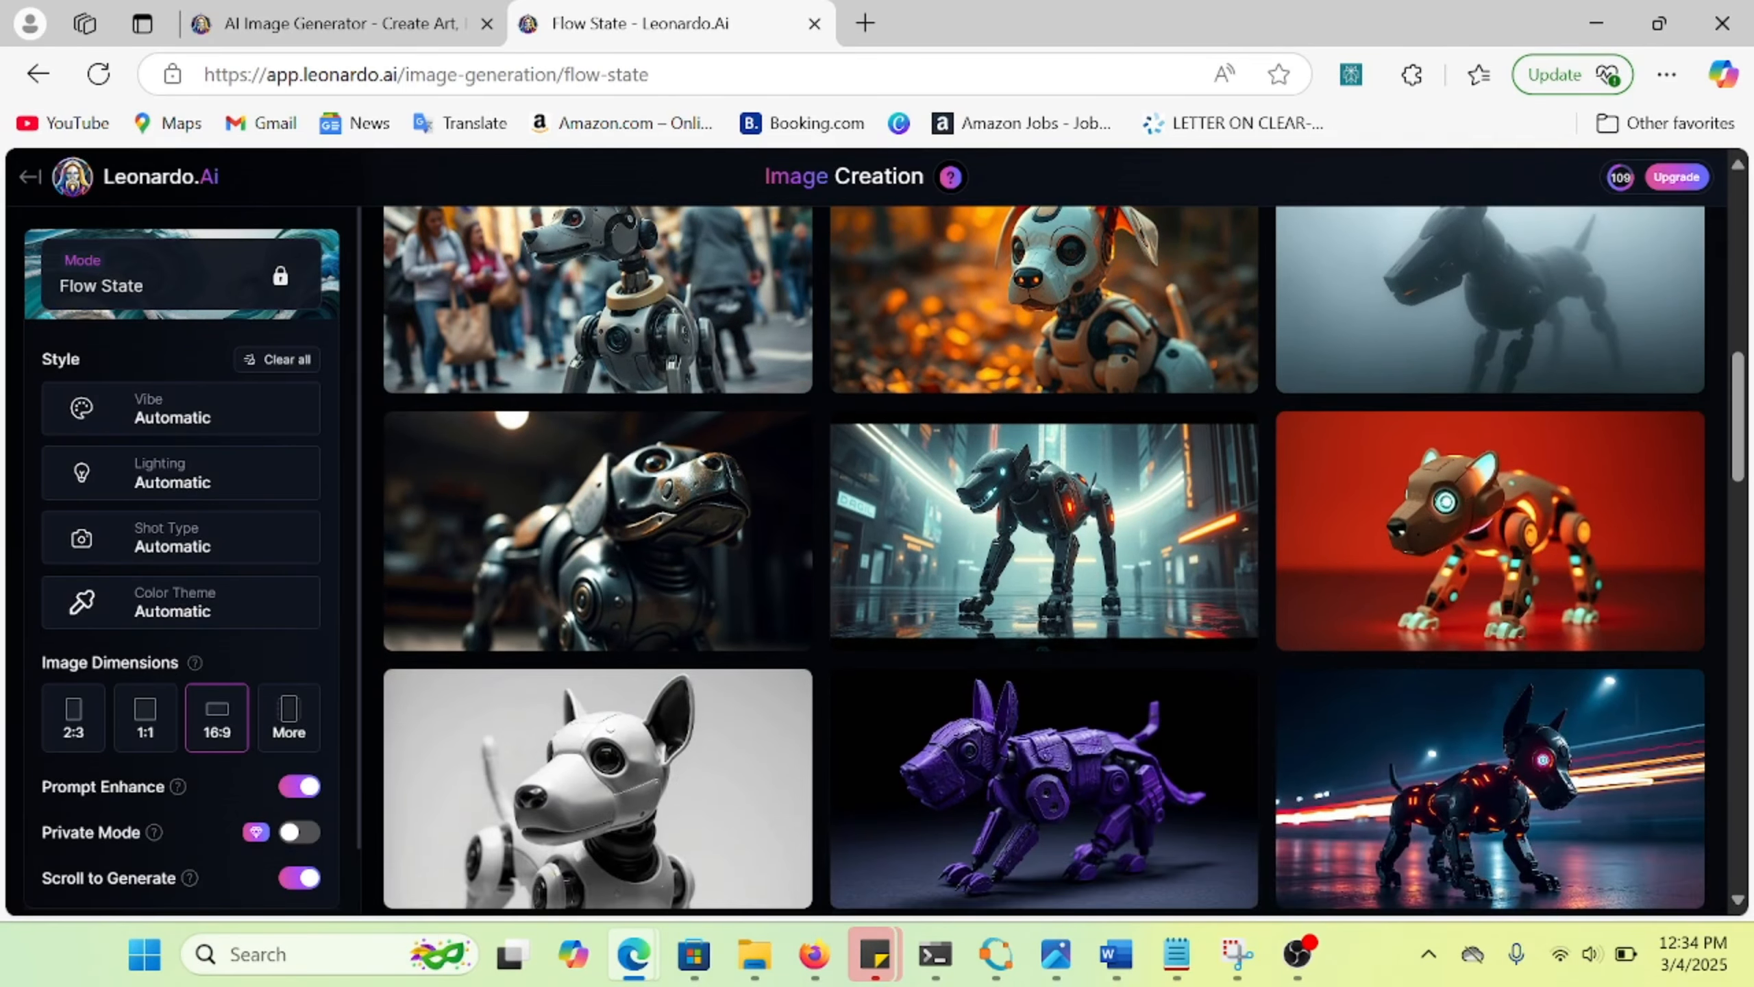
{"action": "scroll", "coordinate": [1403, 525], "scroll_direction": "down", "scroll_amount": 5}
{"action": "scroll", "coordinate": [1044, 560], "scroll_direction": "down", "scroll_amount": 6}
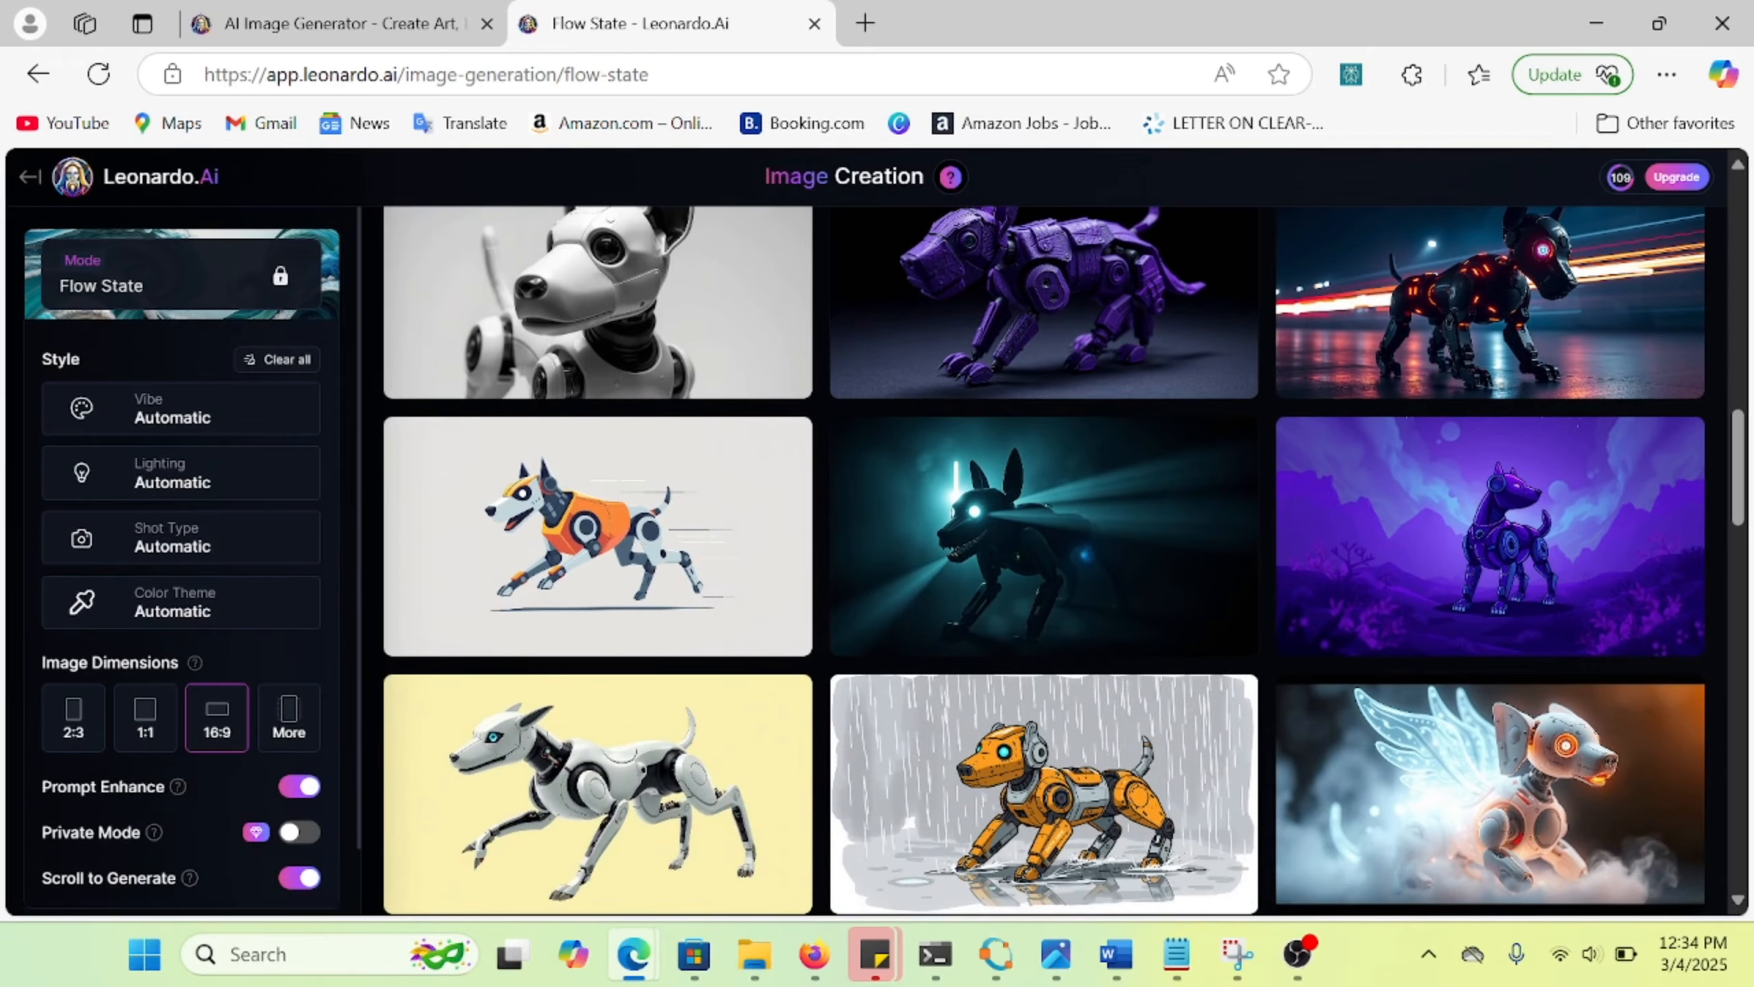
{"action": "scroll", "coordinate": [1044, 560], "scroll_direction": "down", "scroll_amount": 5}
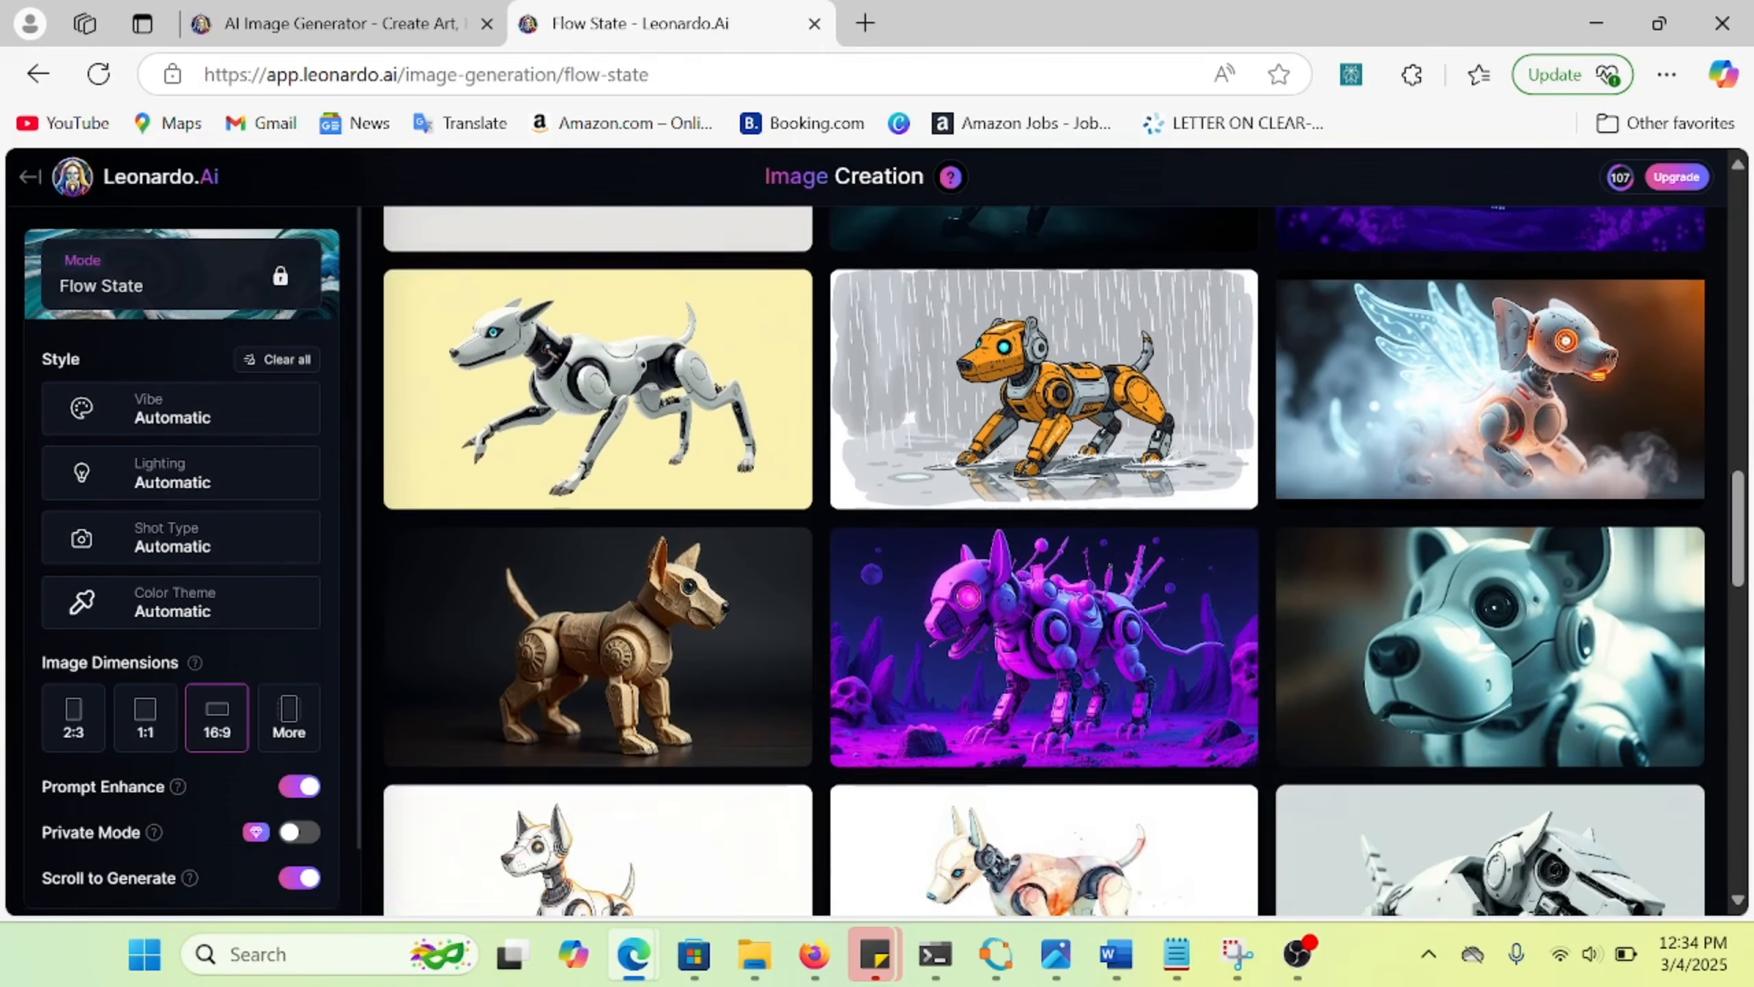
{"action": "scroll", "coordinate": [1396, 523], "scroll_direction": "down", "scroll_amount": 6}
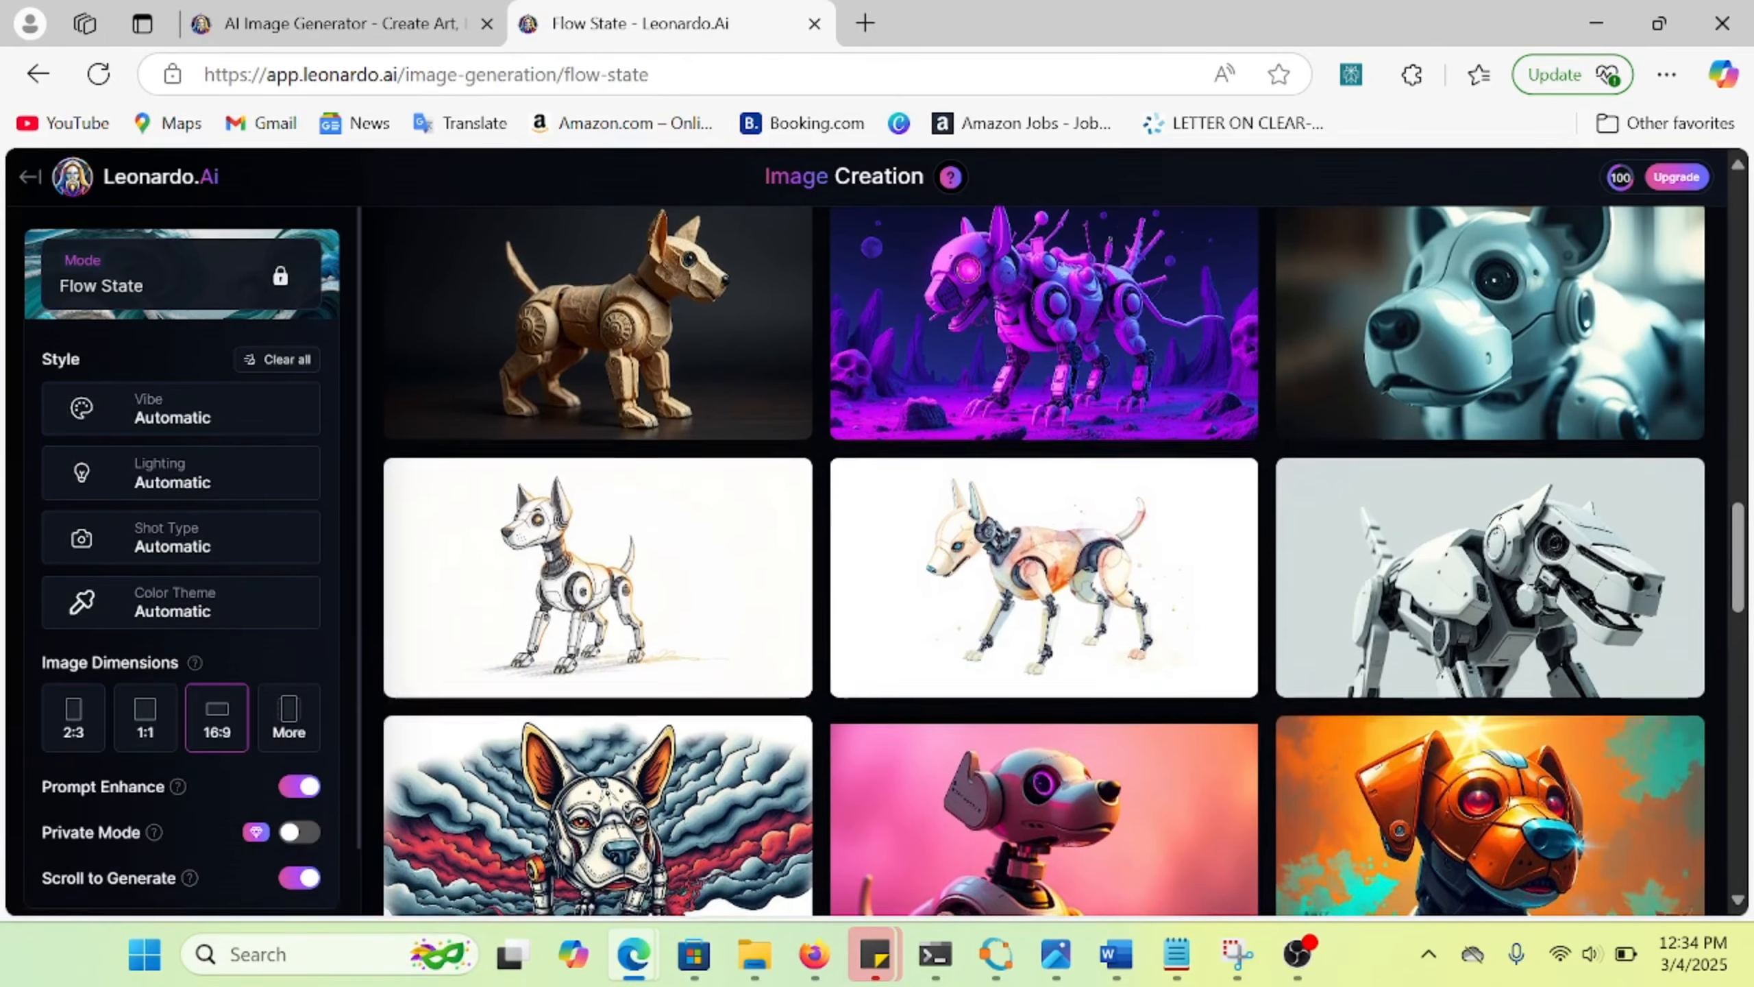
{"action": "scroll", "coordinate": [1044, 560], "scroll_direction": "down", "scroll_amount": 5}
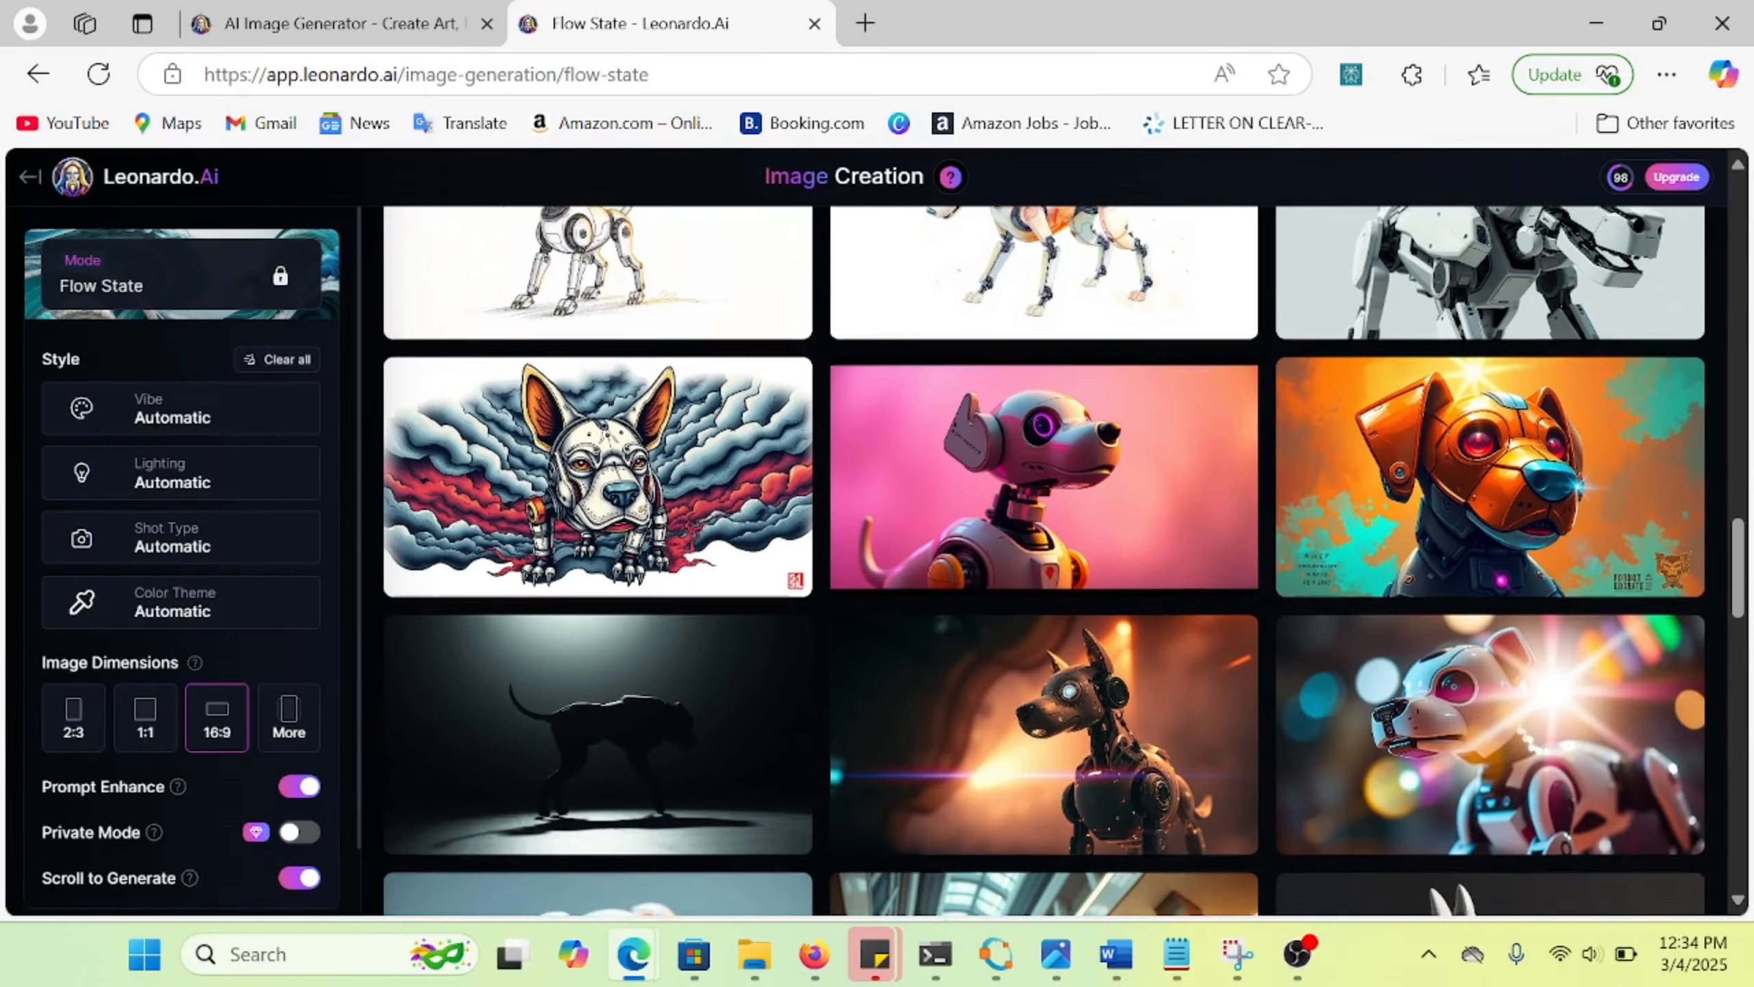
Continue browsing the stream of generated robot dog images to examine their styles, and return to the prompt and first results.
{"action": "scroll", "coordinate": [1044, 559], "scroll_direction": "down", "scroll_amount": 6}
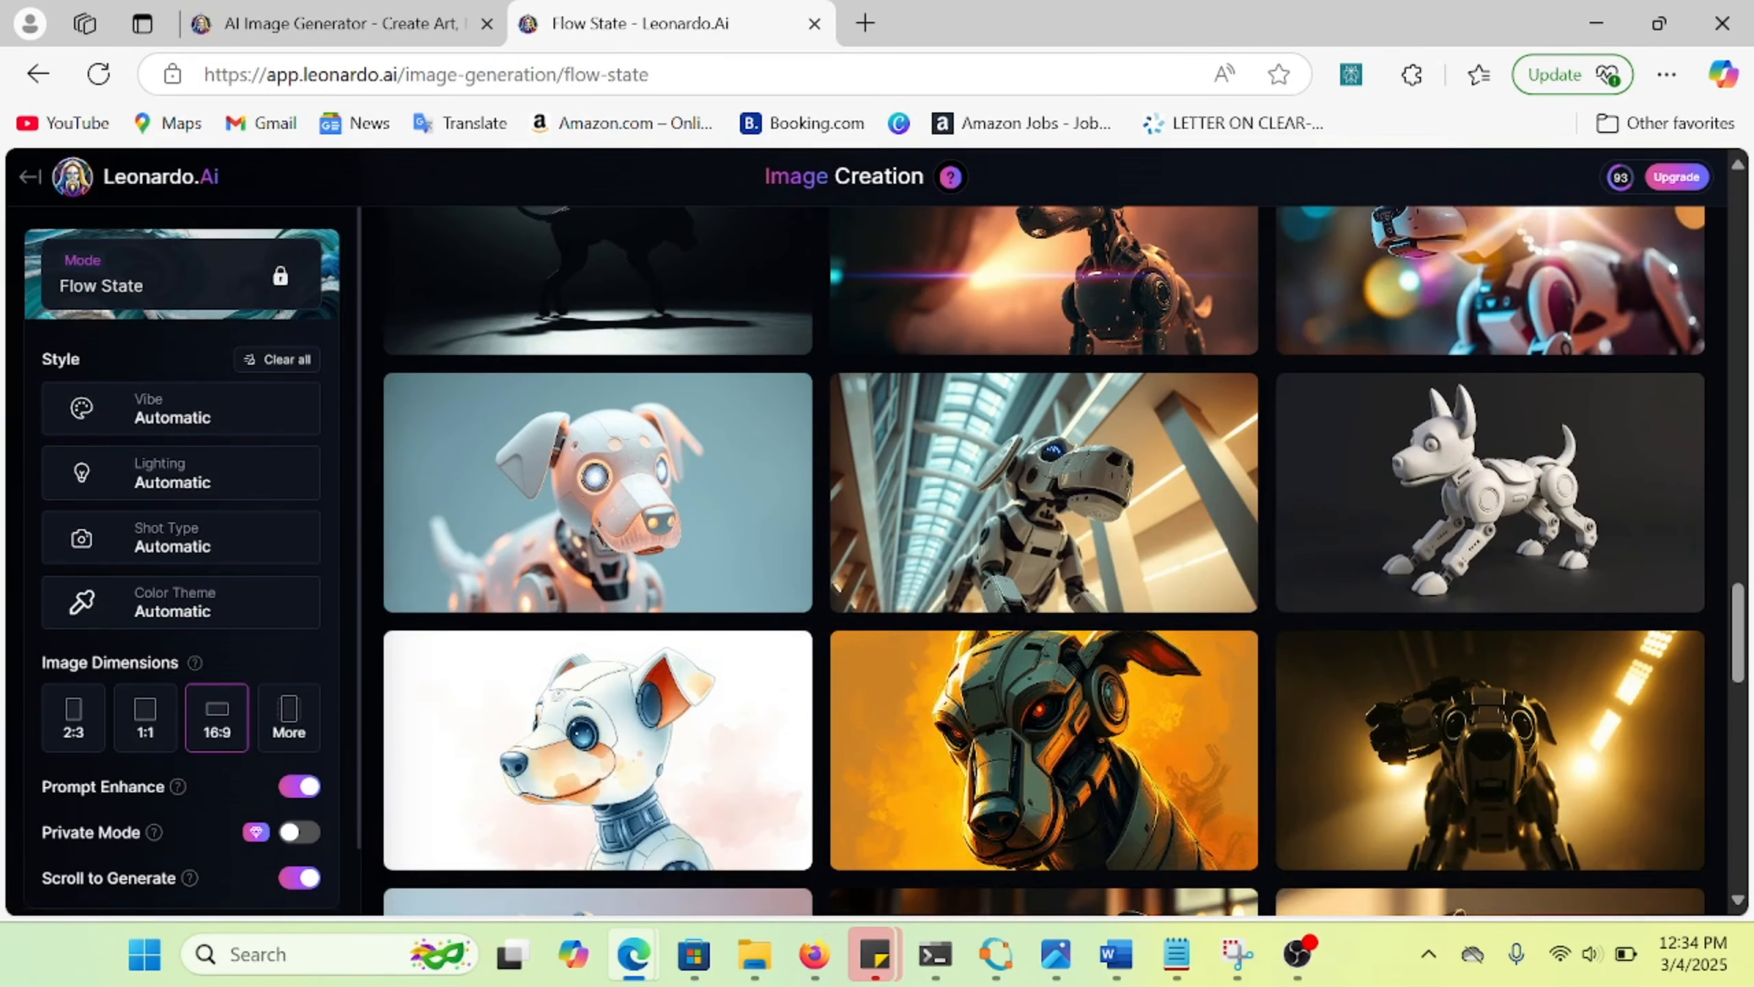
{"action": "scroll", "coordinate": [1044, 560], "scroll_direction": "down", "scroll_amount": 8}
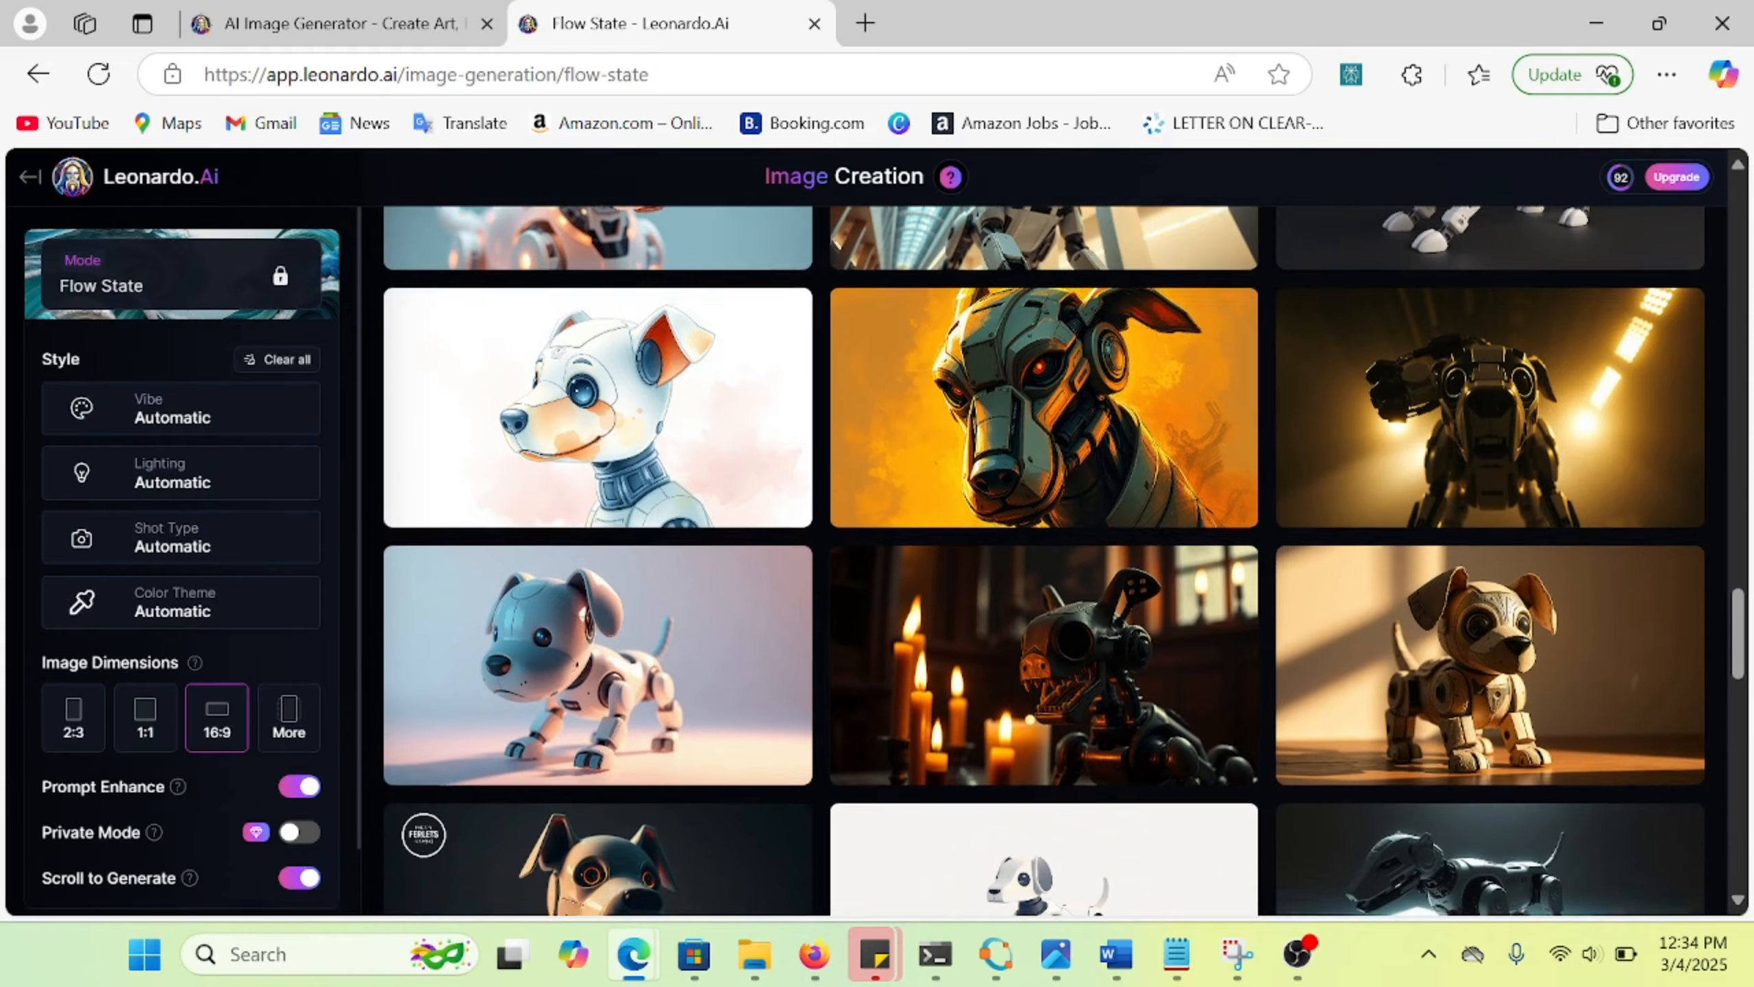
{"action": "scroll", "coordinate": [1044, 560], "scroll_direction": "down", "scroll_amount": 11}
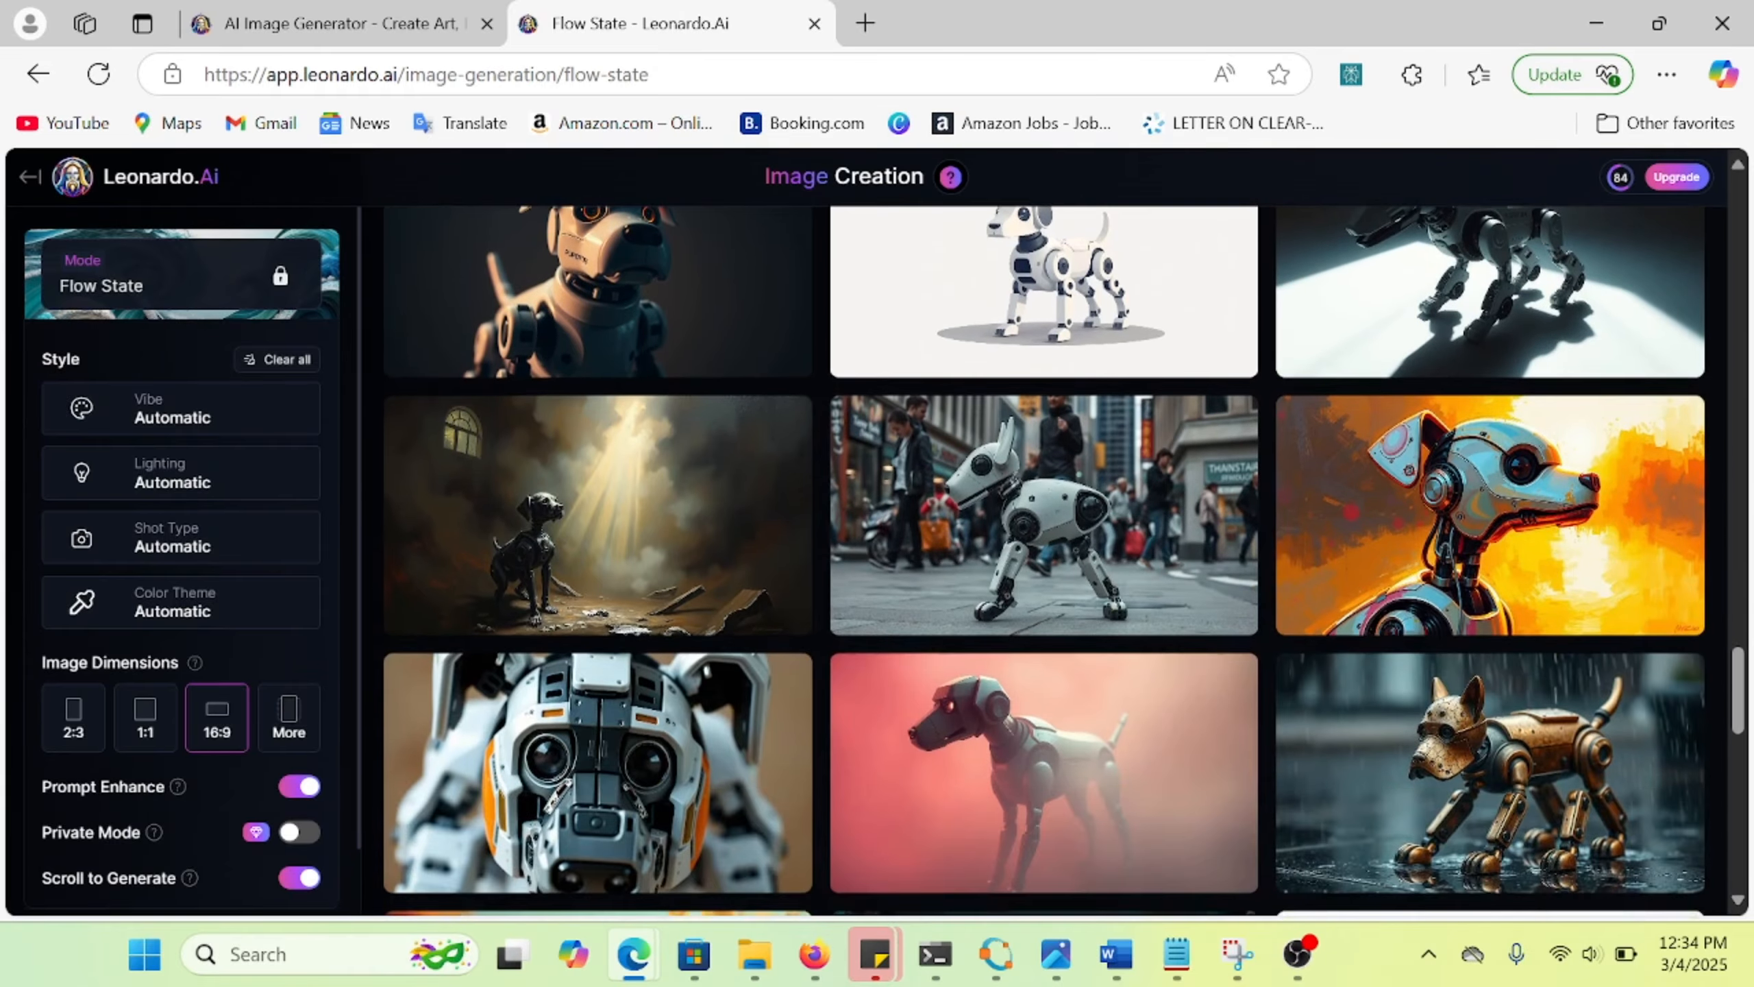
{"action": "scroll", "coordinate": [1044, 560], "scroll_direction": "down", "scroll_amount": 8}
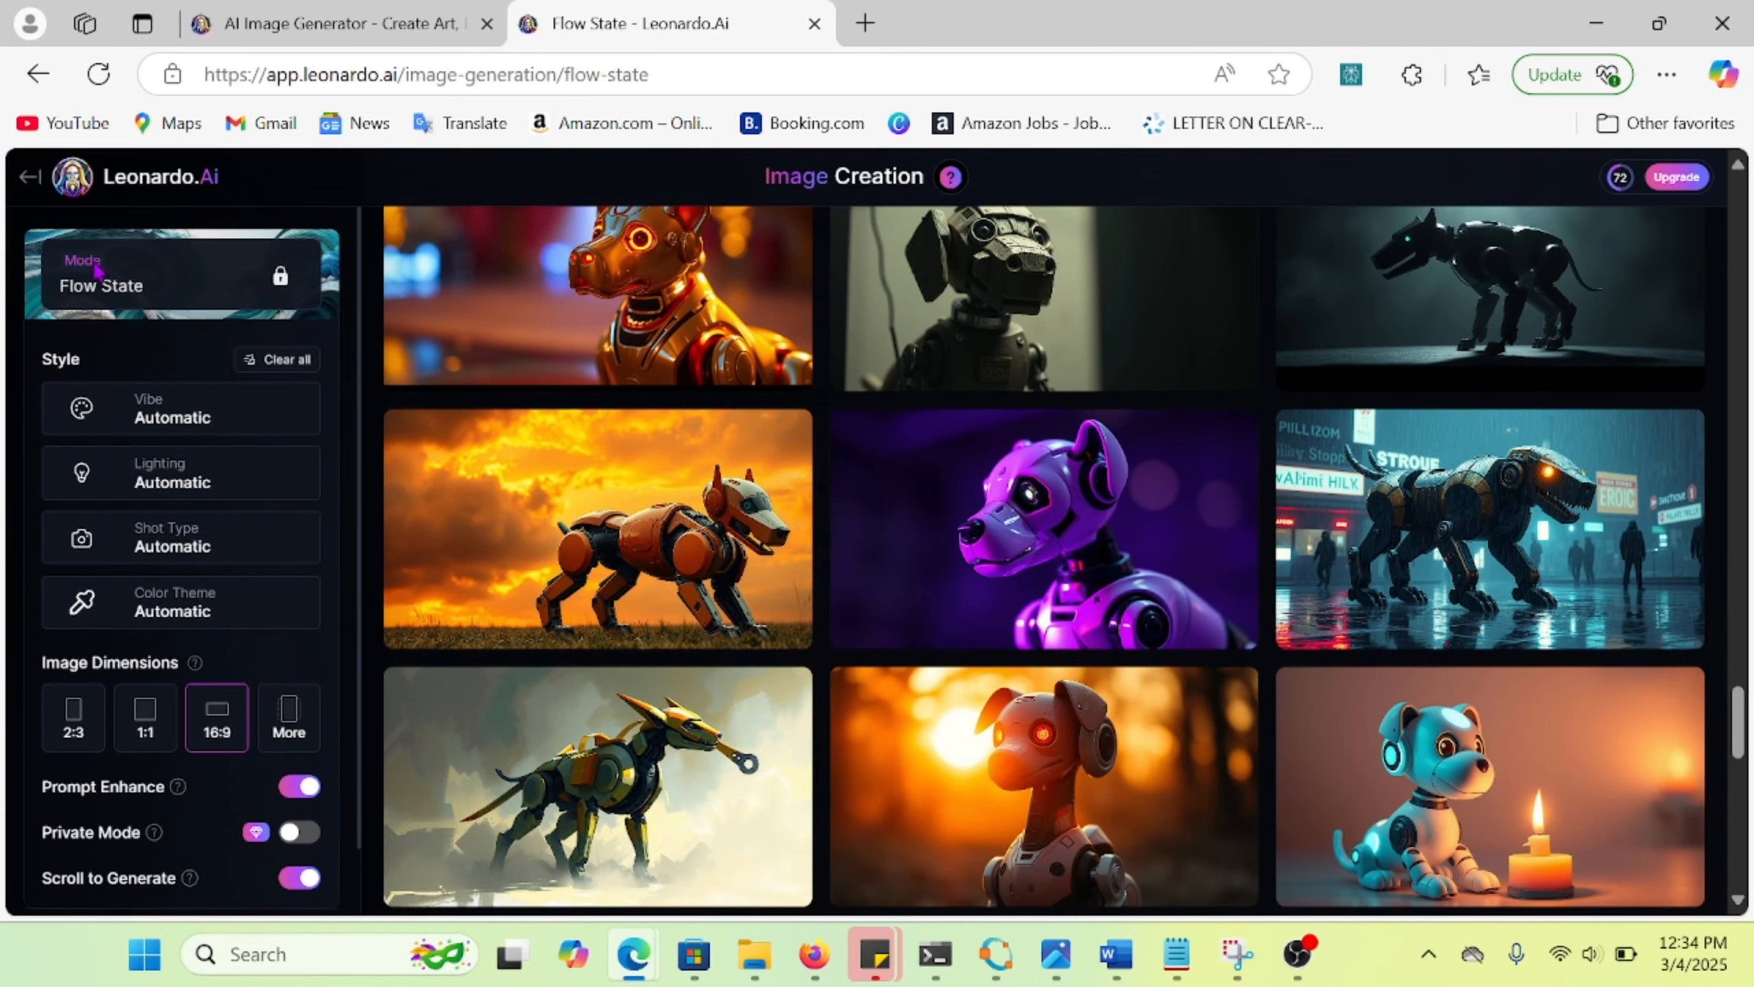
{"action": "scroll", "coordinate": [598, 525], "scroll_direction": "down", "scroll_amount": 5}
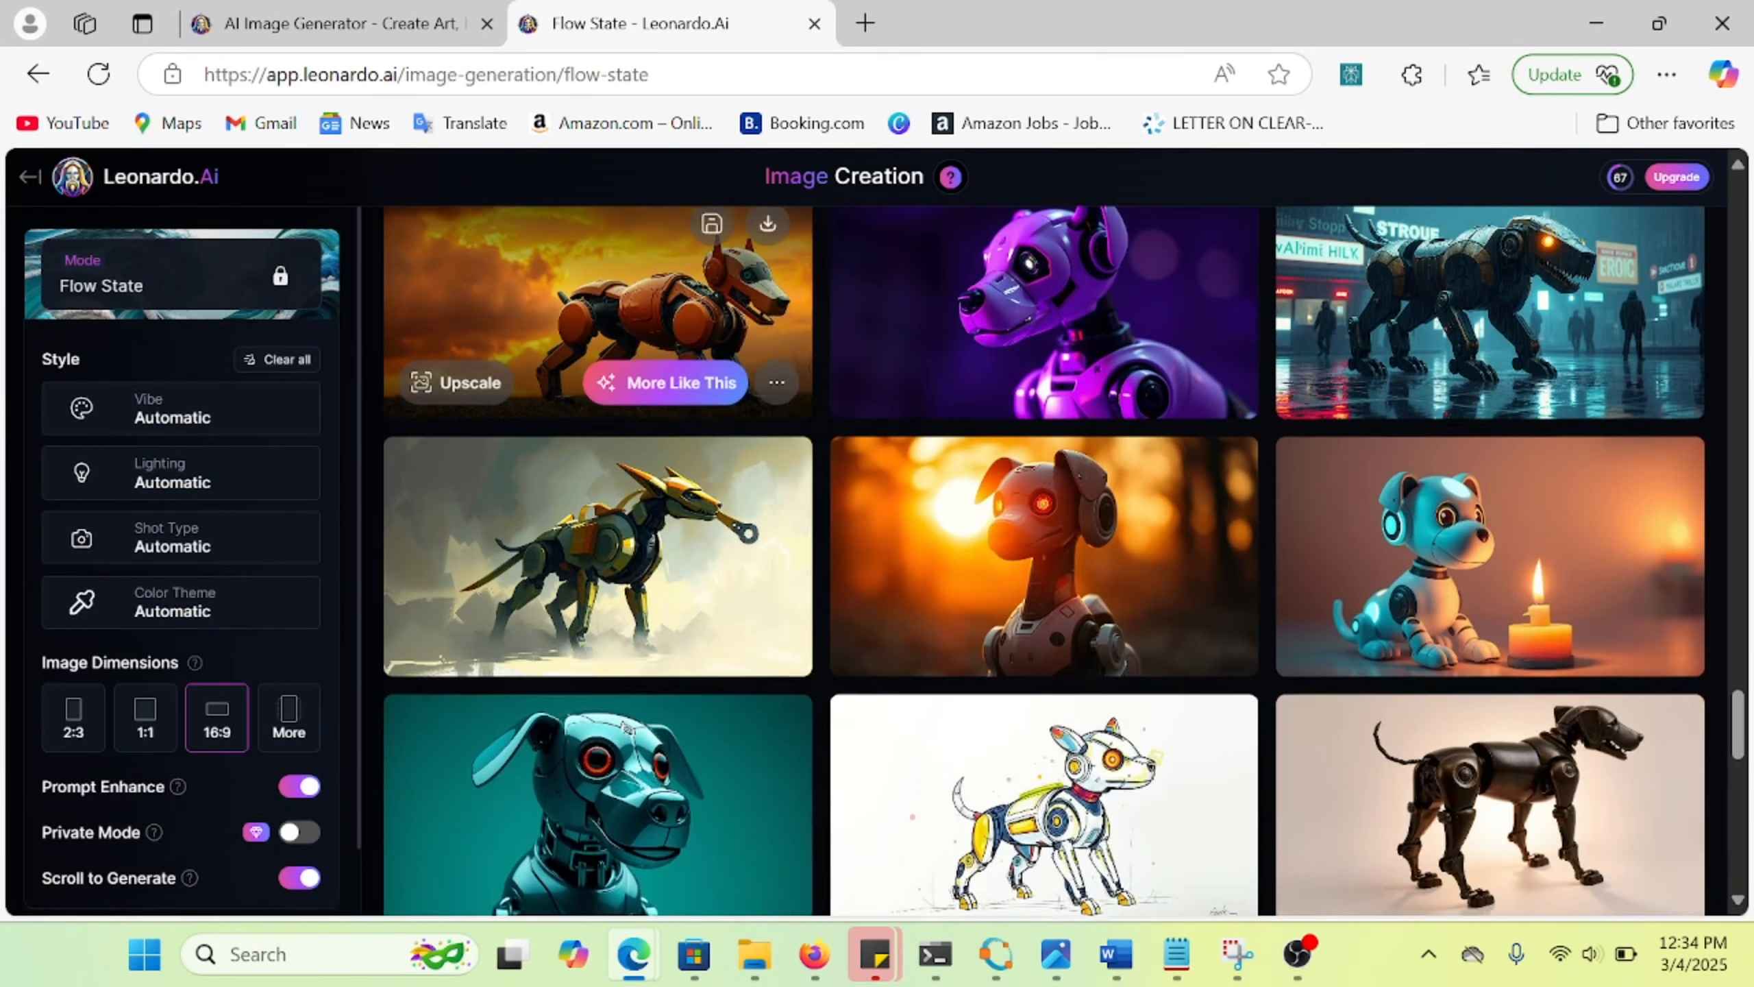
{"action": "scroll", "coordinate": [598, 525], "scroll_direction": "down", "scroll_amount": 1}
{"action": "scroll", "coordinate": [598, 525], "scroll_direction": "up", "scroll_amount": 10}
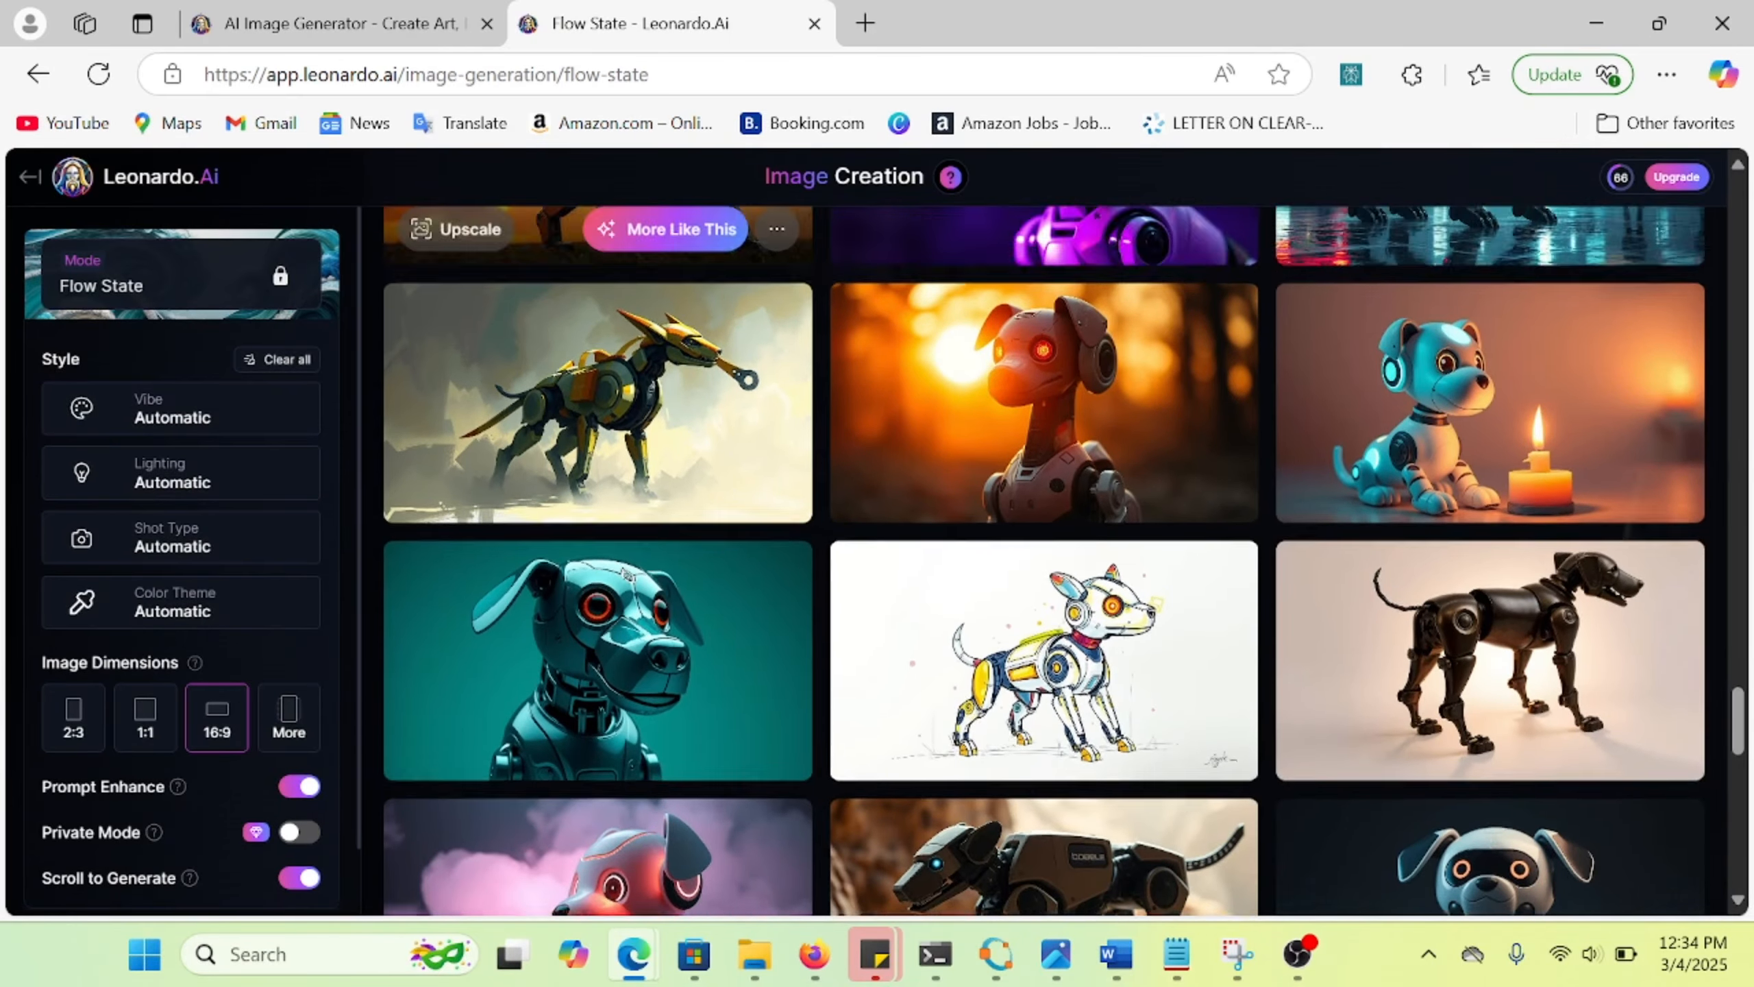
{"action": "scroll", "coordinate": [1043, 560], "scroll_direction": "up", "scroll_amount": 15}
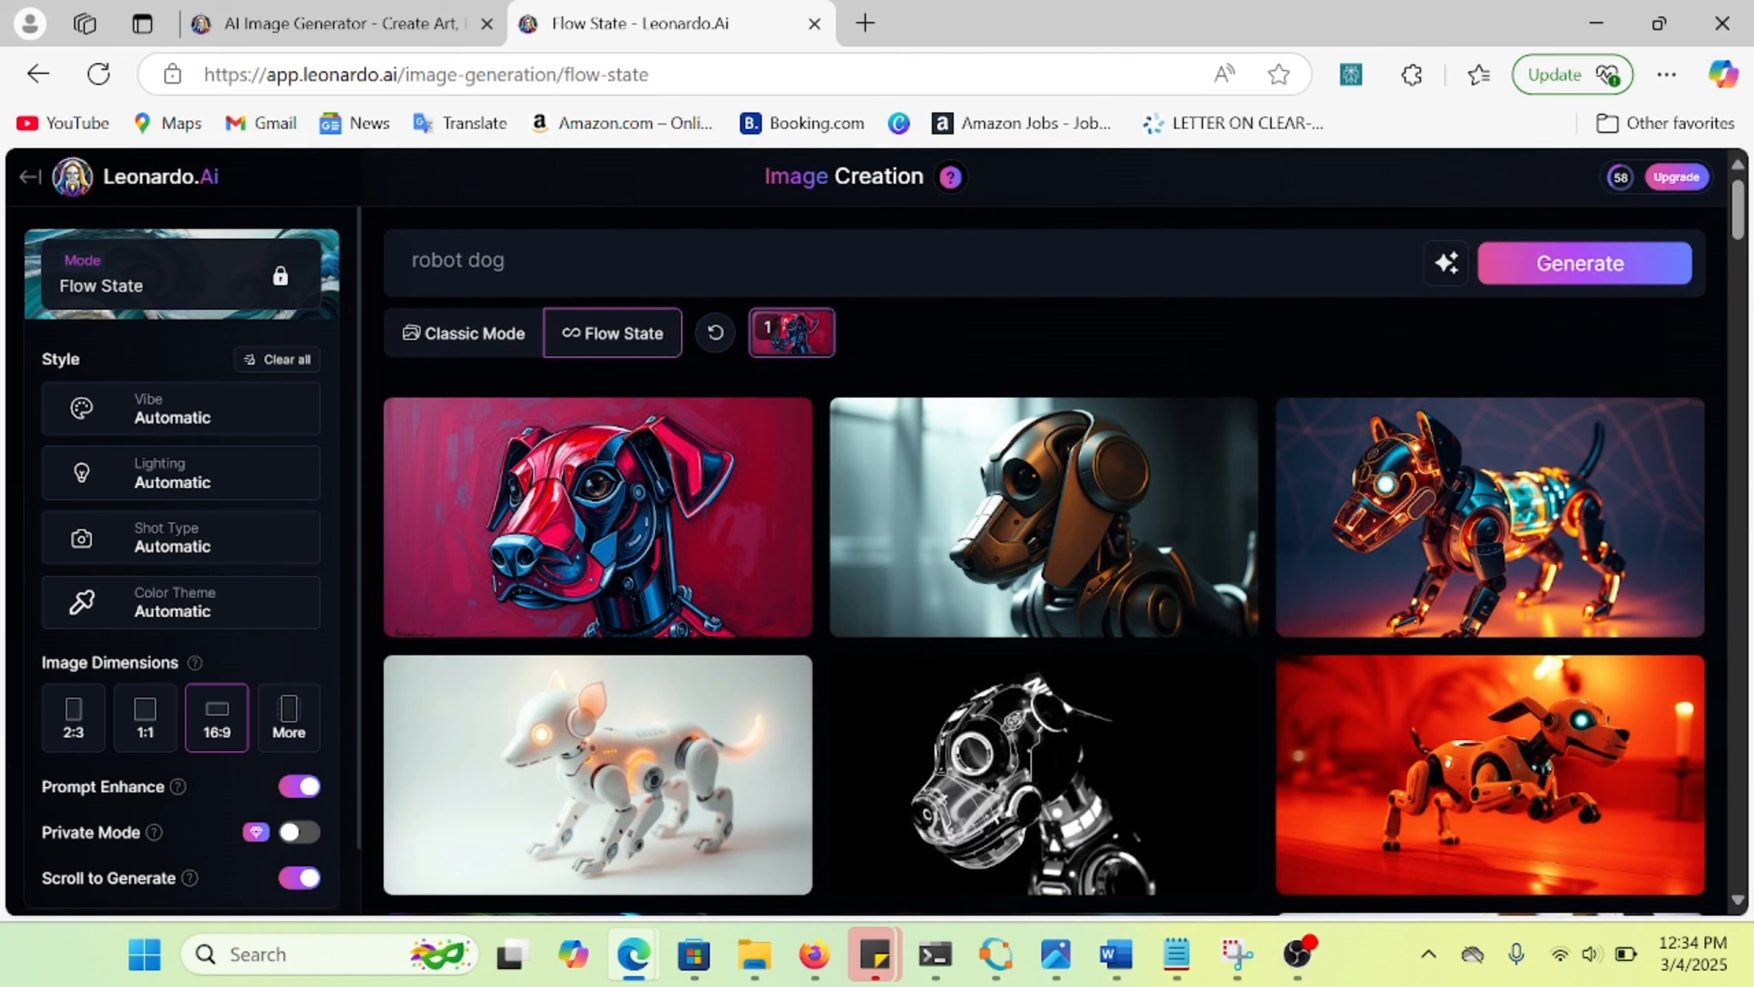
Generate more images like the white robot dog with glowing orange accents and look through the new variations.
{"action": "mouse_move", "coordinate": [691, 599]}
{"action": "scroll", "coordinate": [664, 565], "scroll_direction": "down", "scroll_amount": 3}
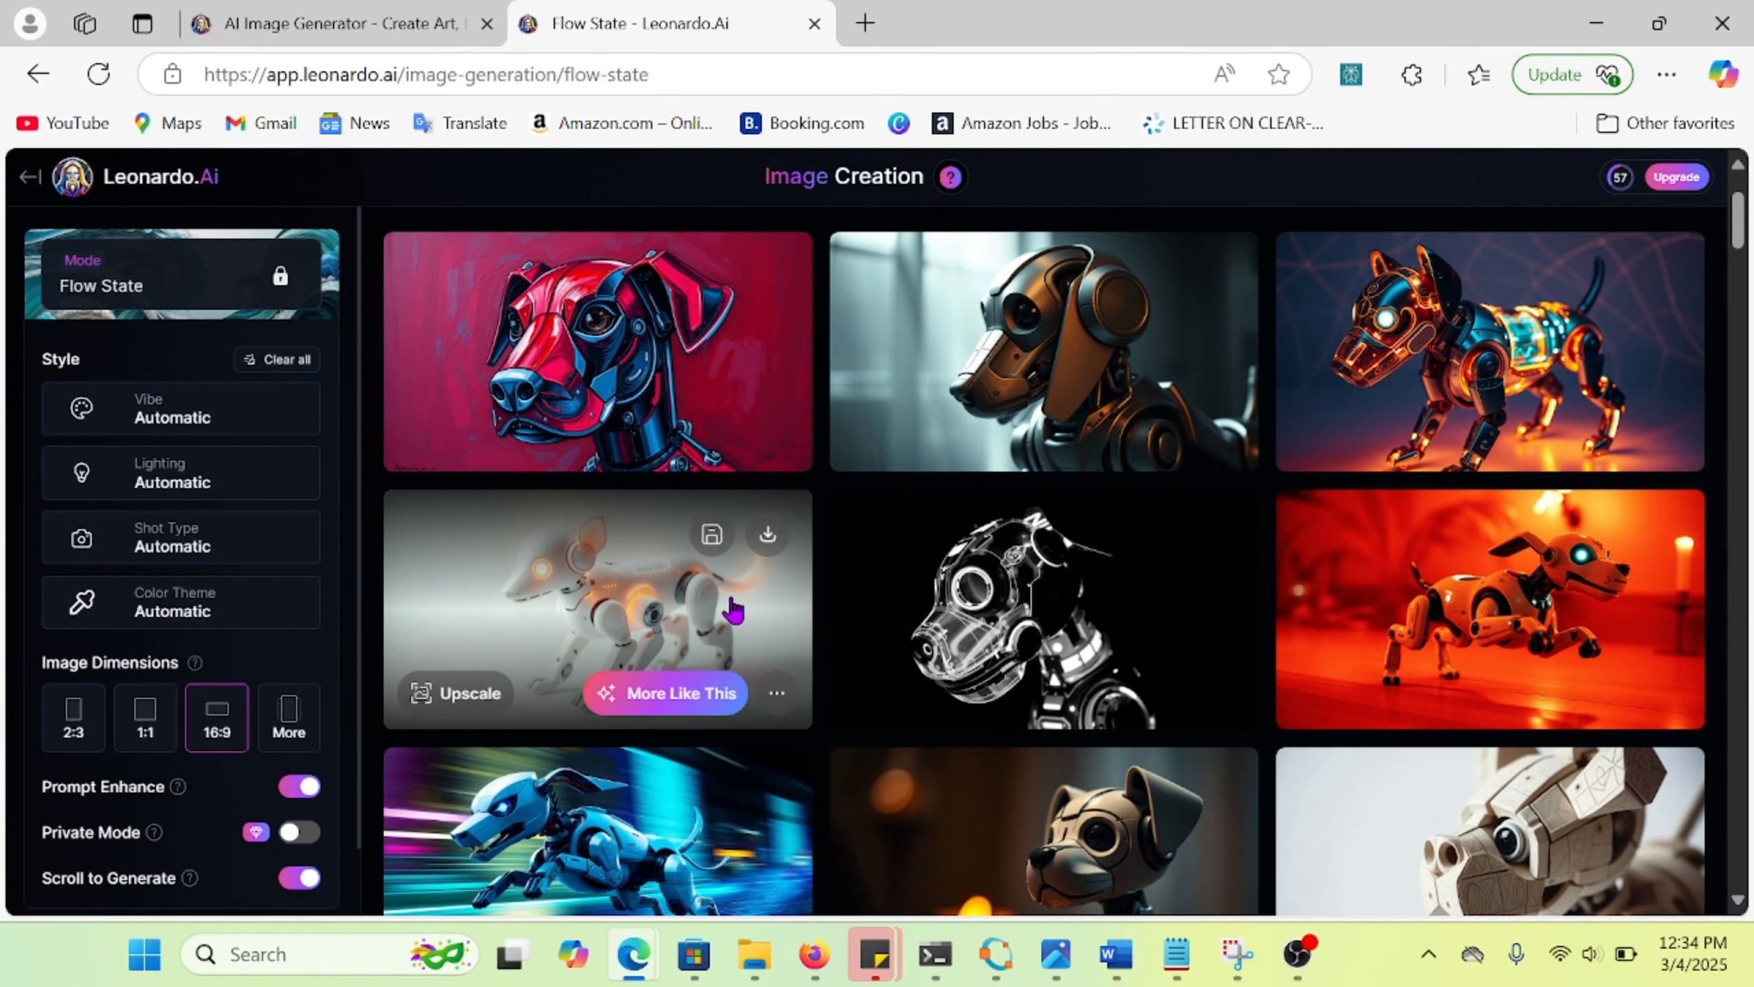
{"action": "left_click", "coordinate": [663, 696]}
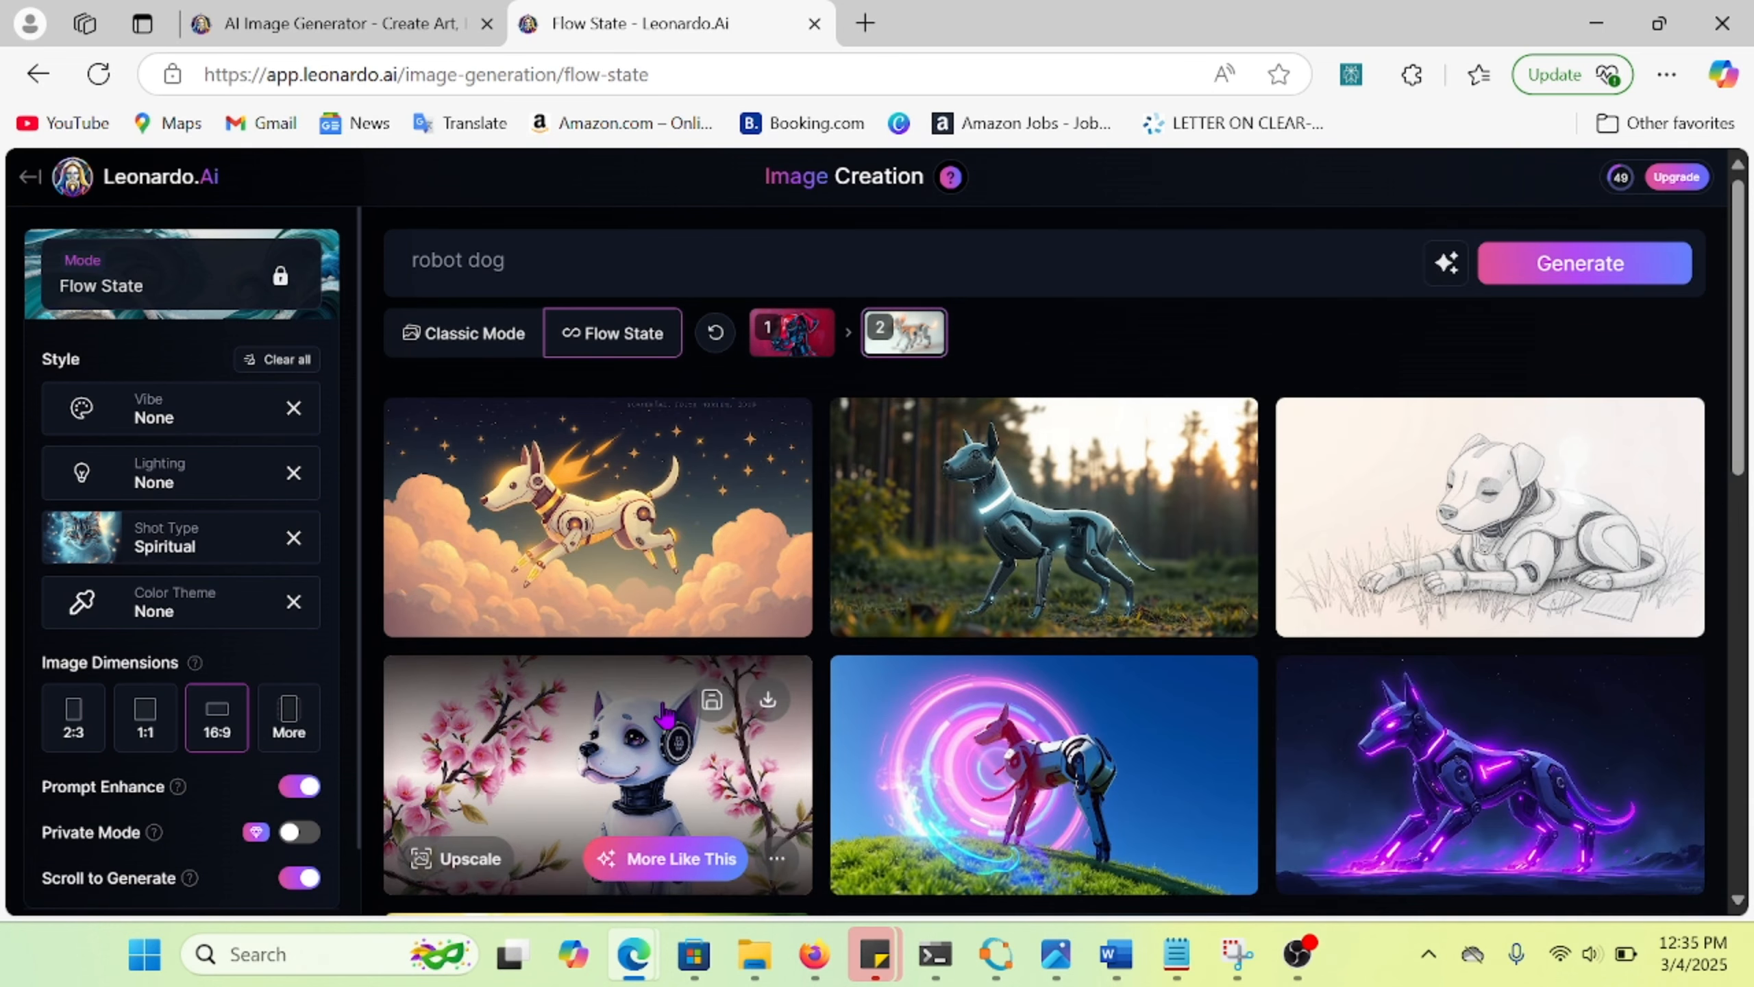
{"action": "scroll", "coordinate": [665, 716], "scroll_direction": "down", "scroll_amount": 1}
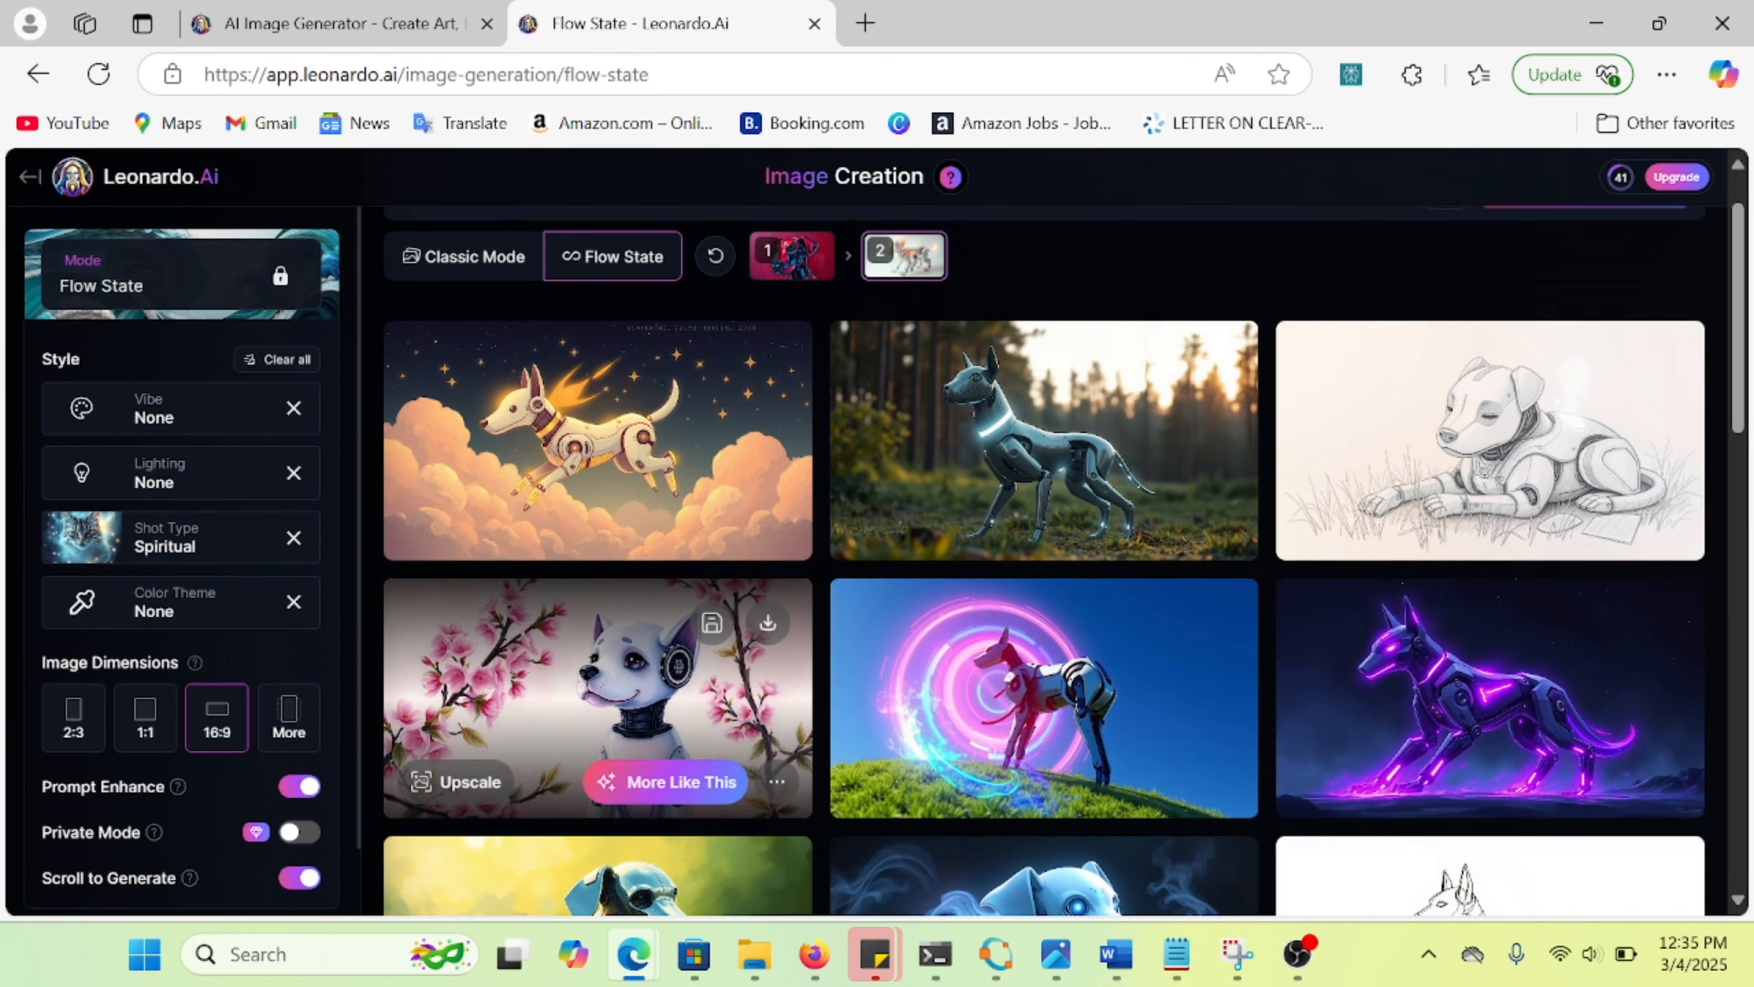
{"action": "scroll", "coordinate": [665, 715], "scroll_direction": "down", "scroll_amount": 6}
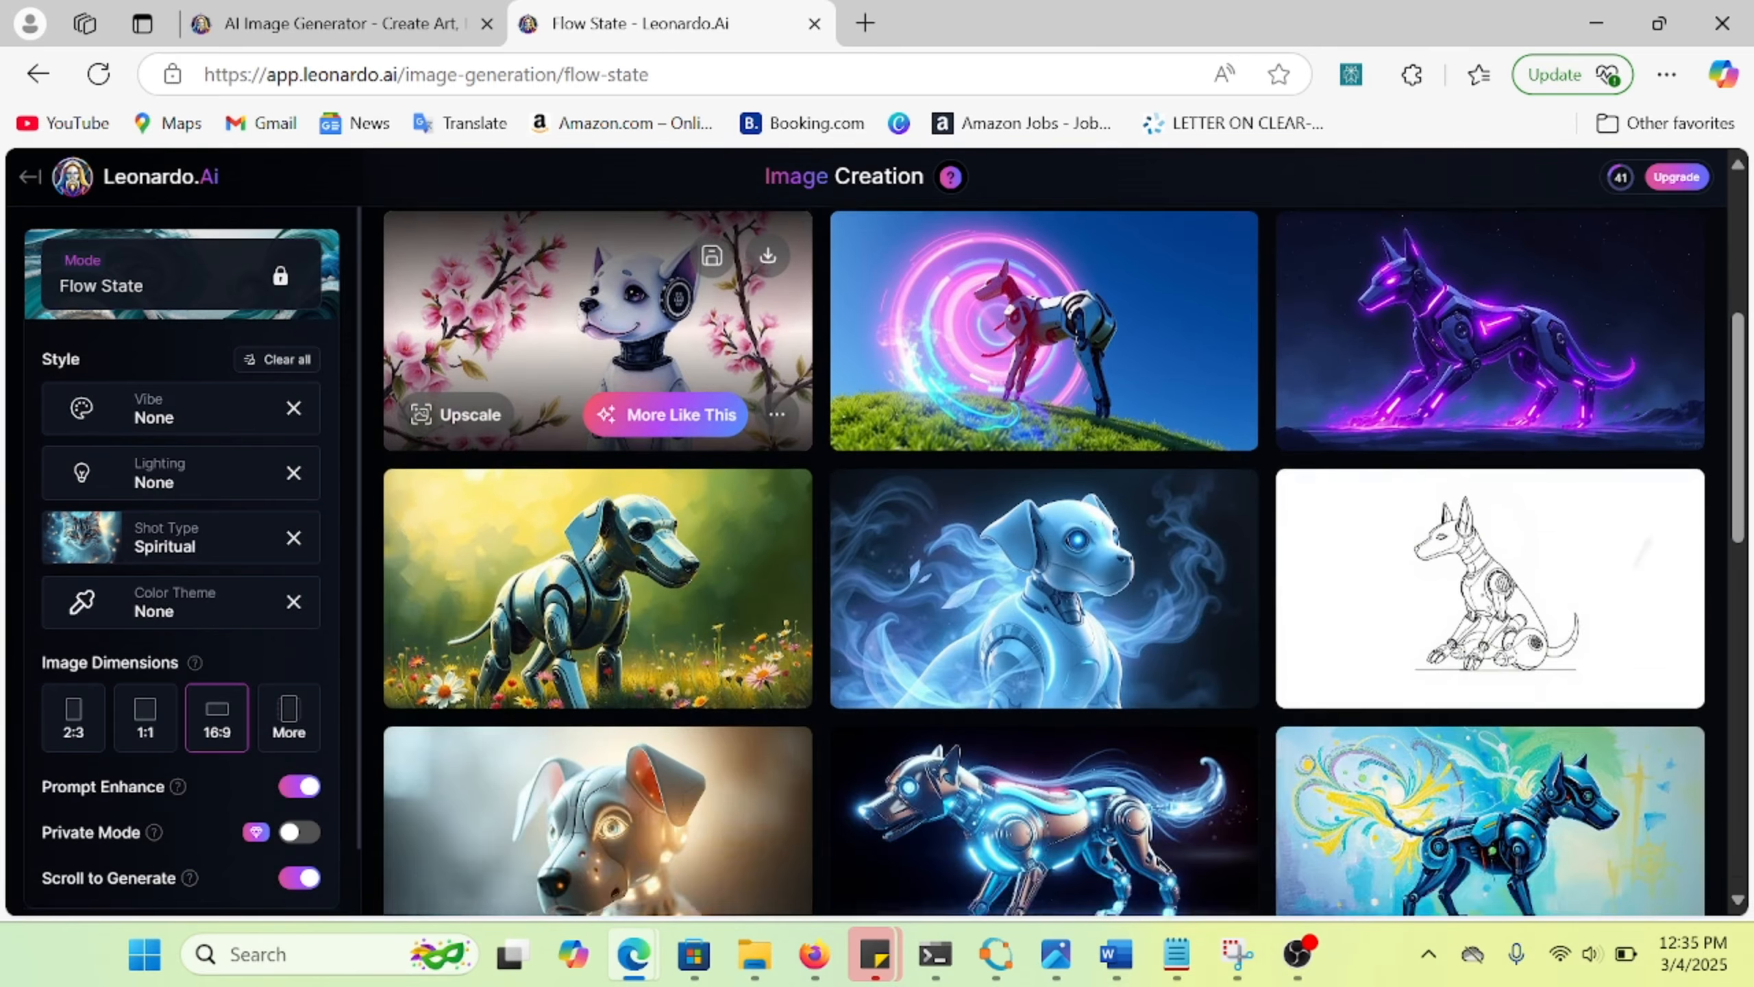
{"action": "scroll", "coordinate": [598, 290], "scroll_direction": "down", "scroll_amount": 7}
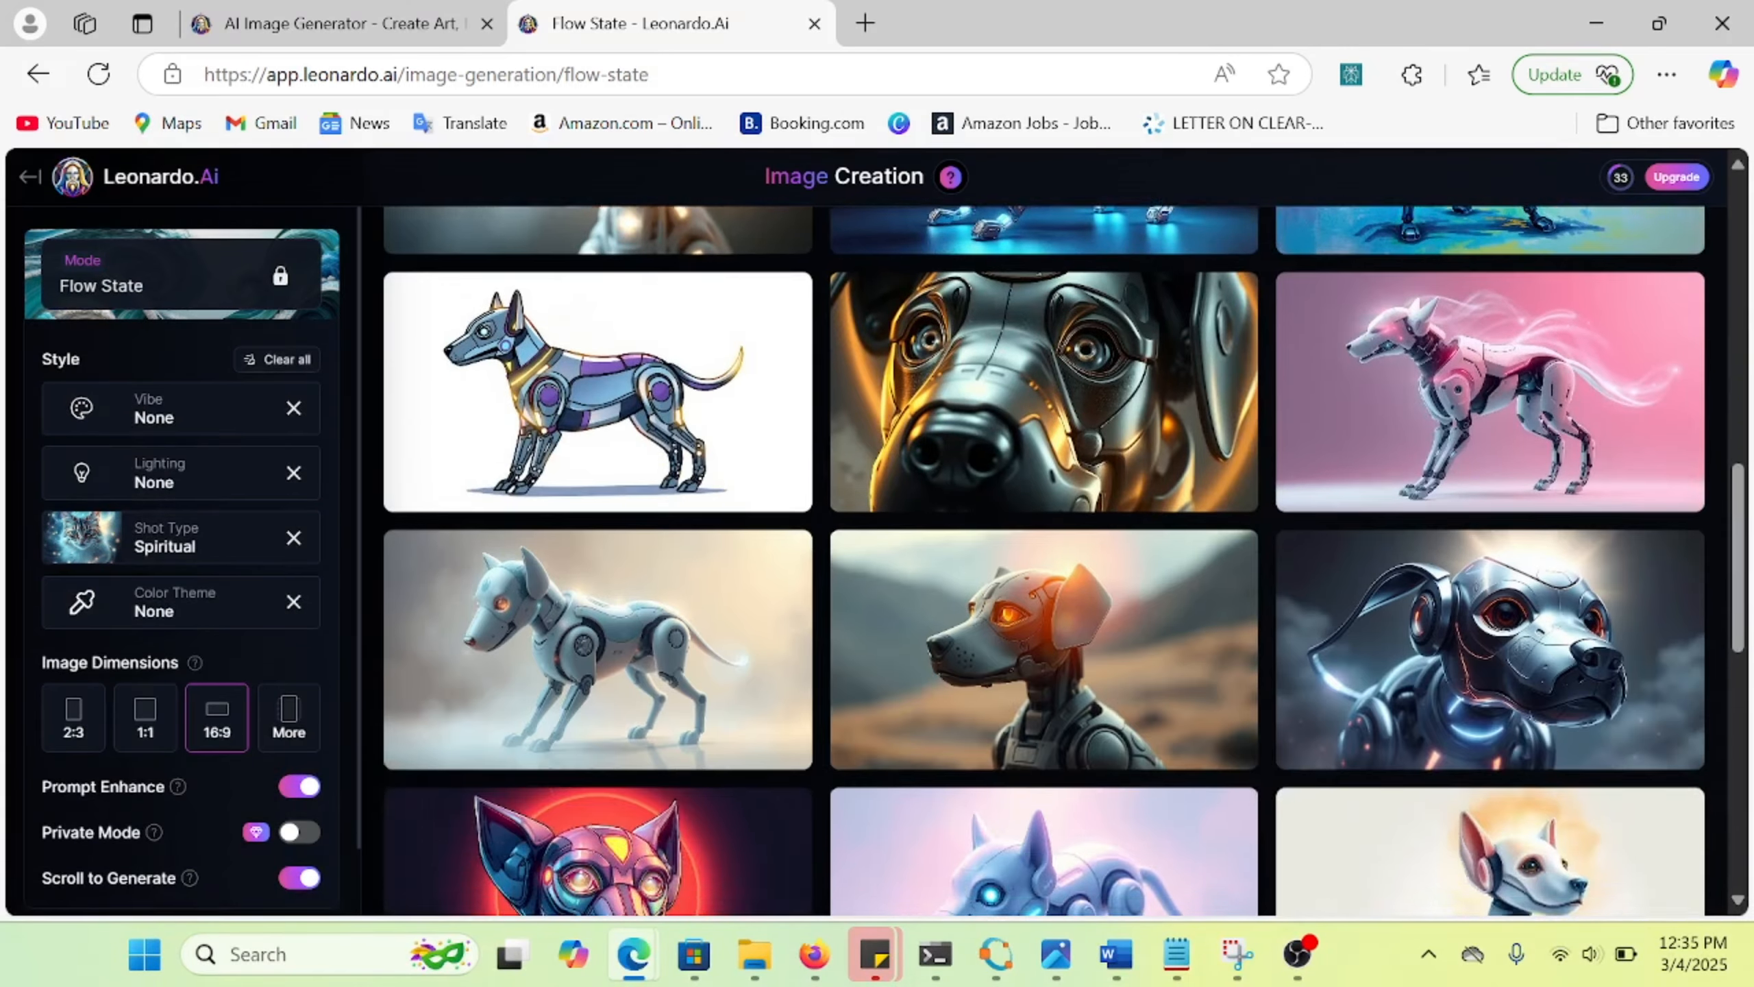
{"action": "scroll", "coordinate": [665, 715], "scroll_direction": "down", "scroll_amount": 4}
{"action": "scroll", "coordinate": [665, 715], "scroll_direction": "up", "scroll_amount": 18}
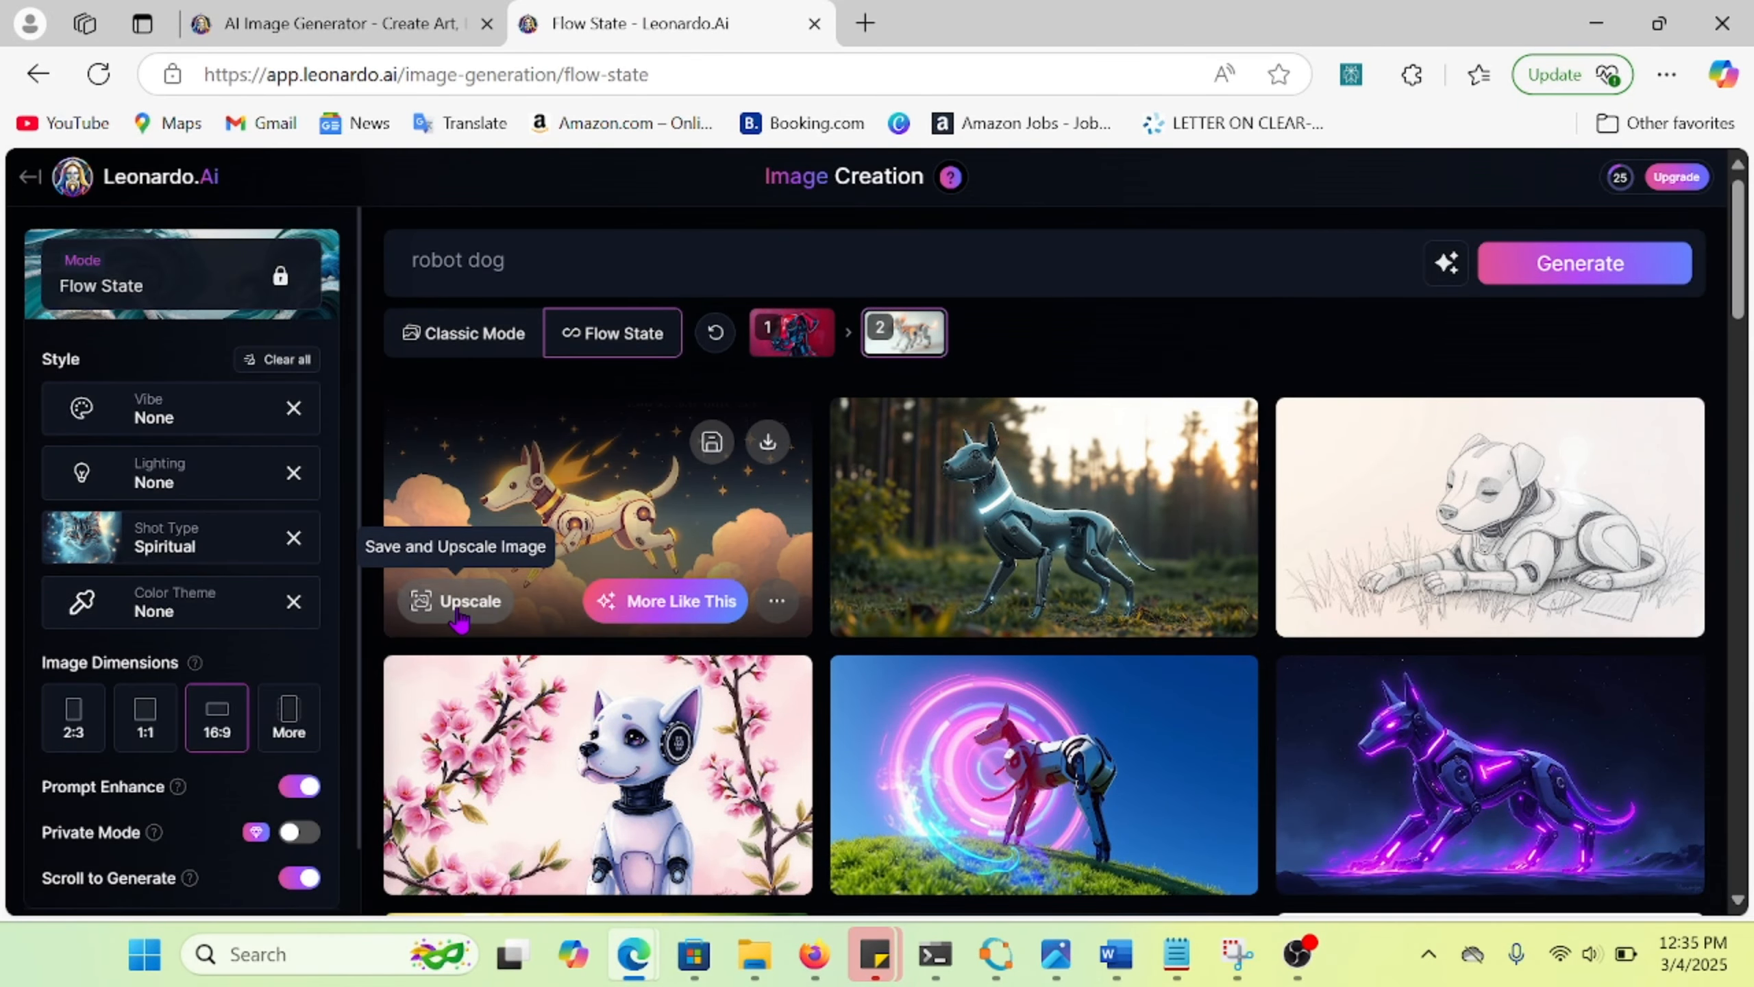
Open Generate Motion for the image of the robot dog leaping over clouds, review the dialog, and close it.
{"action": "left_click", "coordinate": [775, 611]}
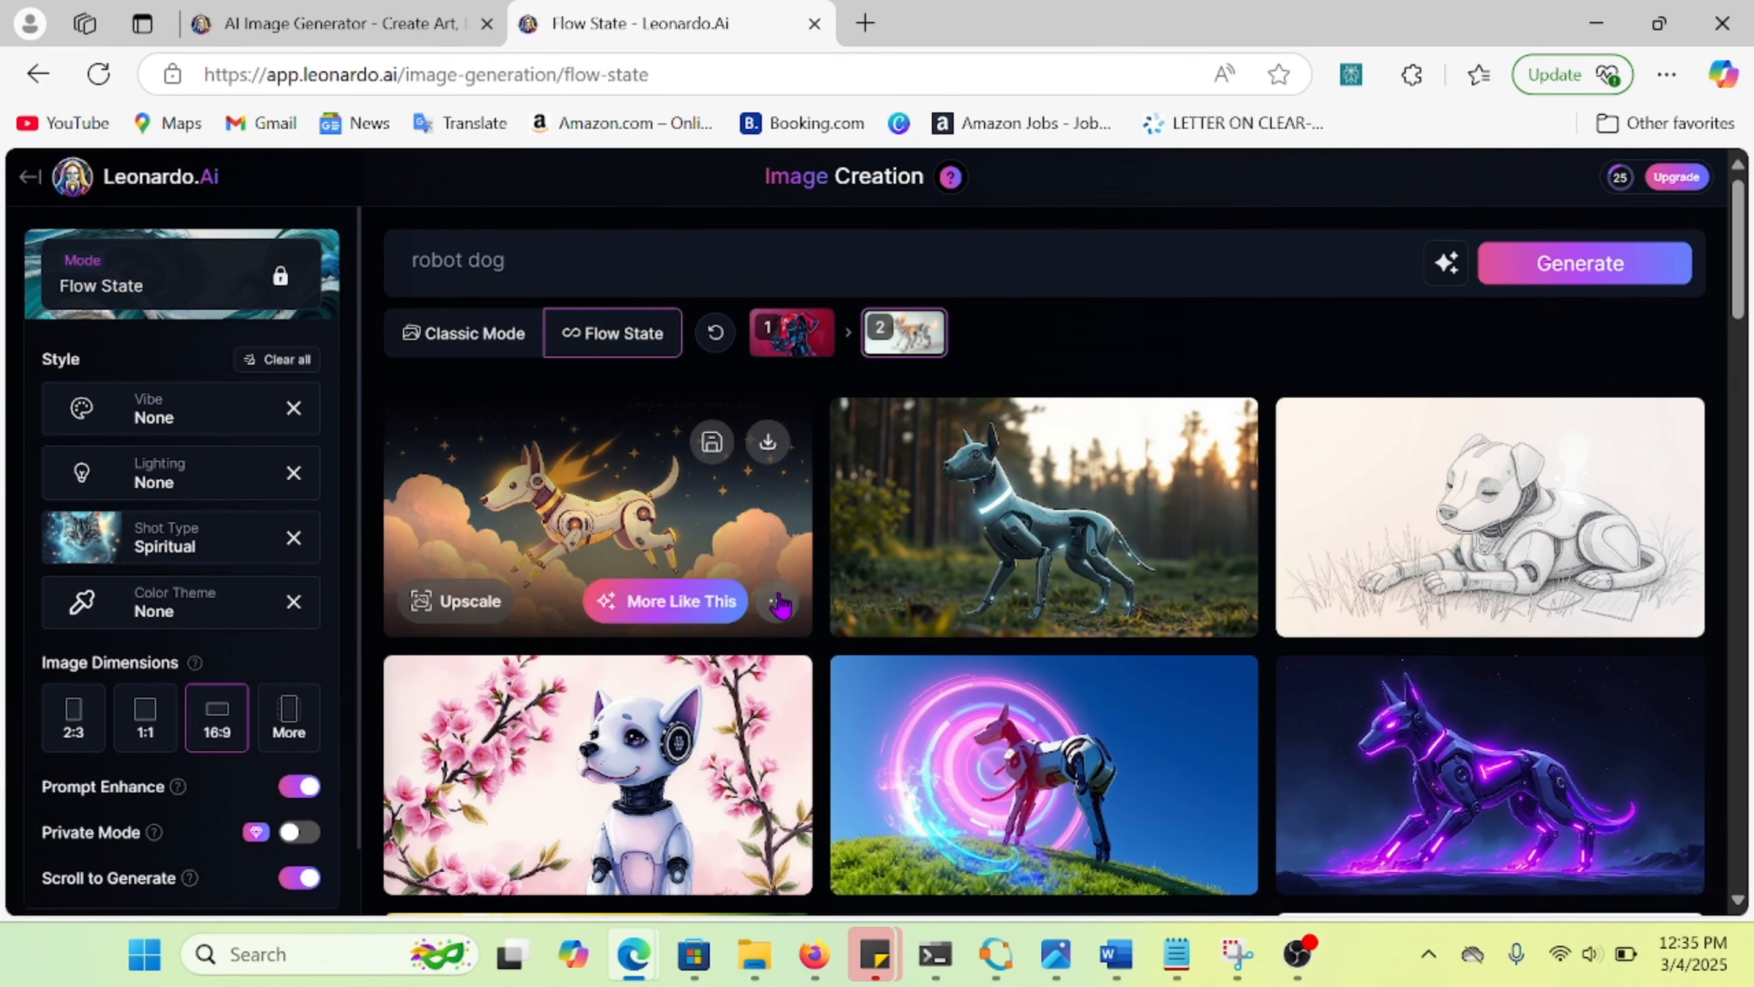
{"action": "left_click", "coordinate": [779, 601]}
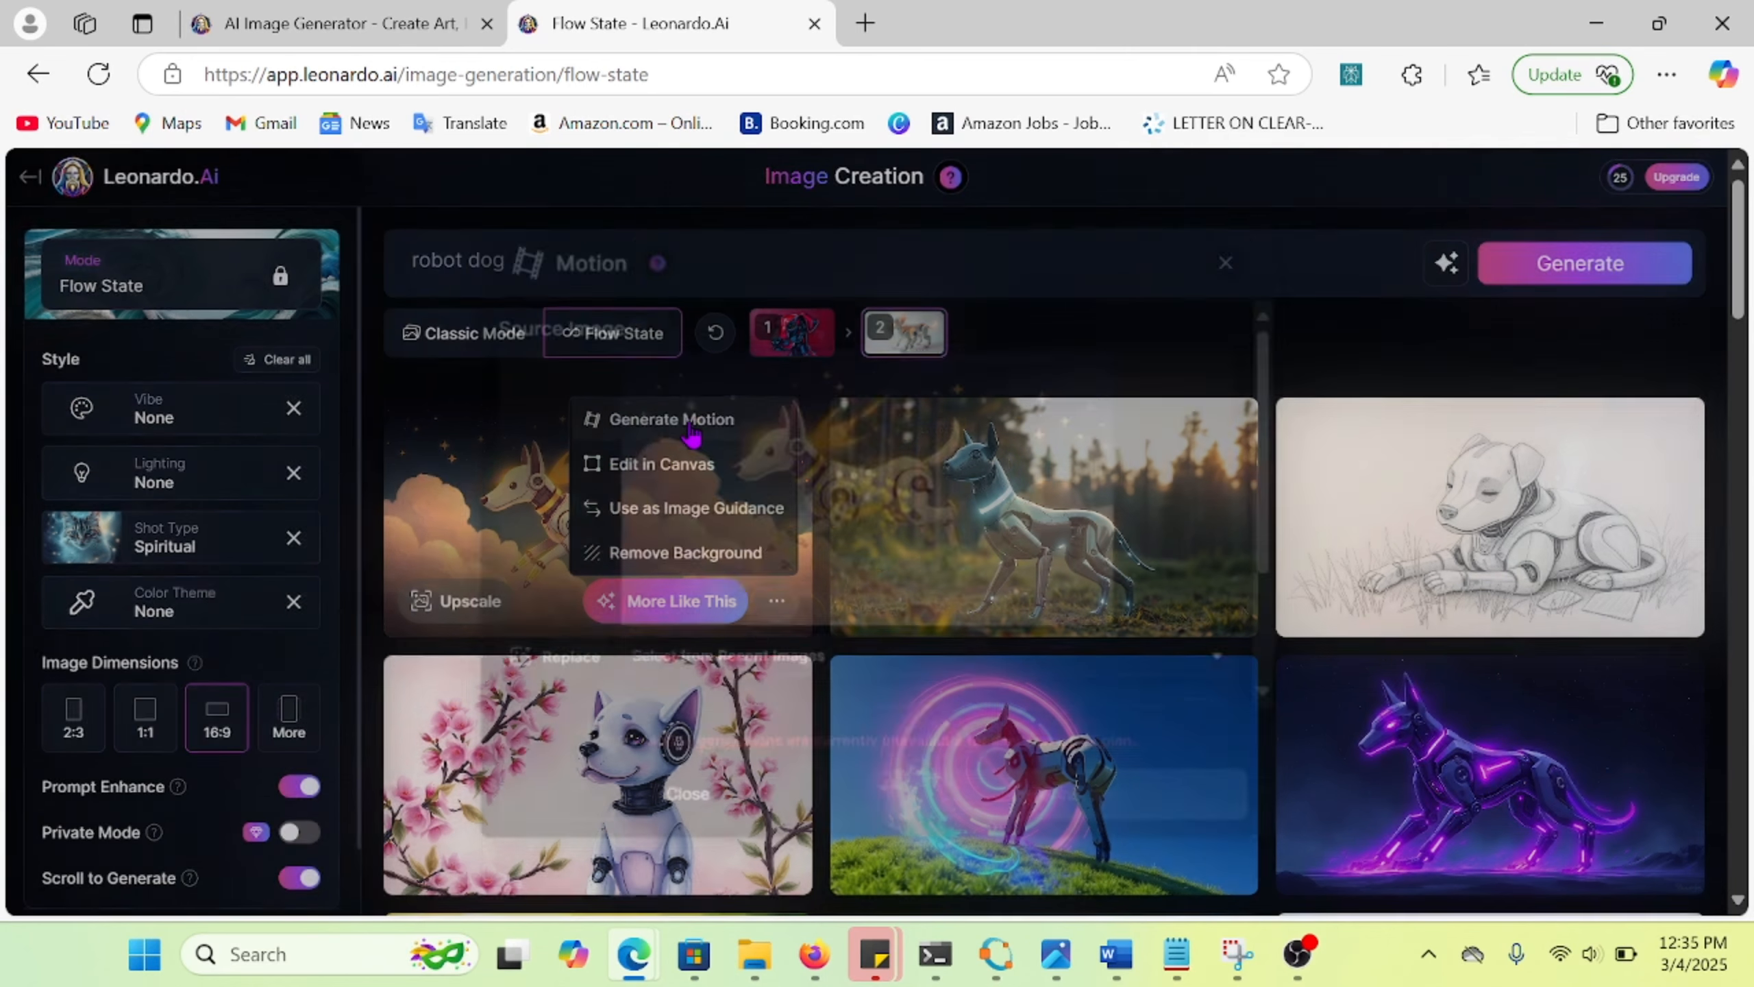
{"action": "left_click", "coordinate": [690, 428]}
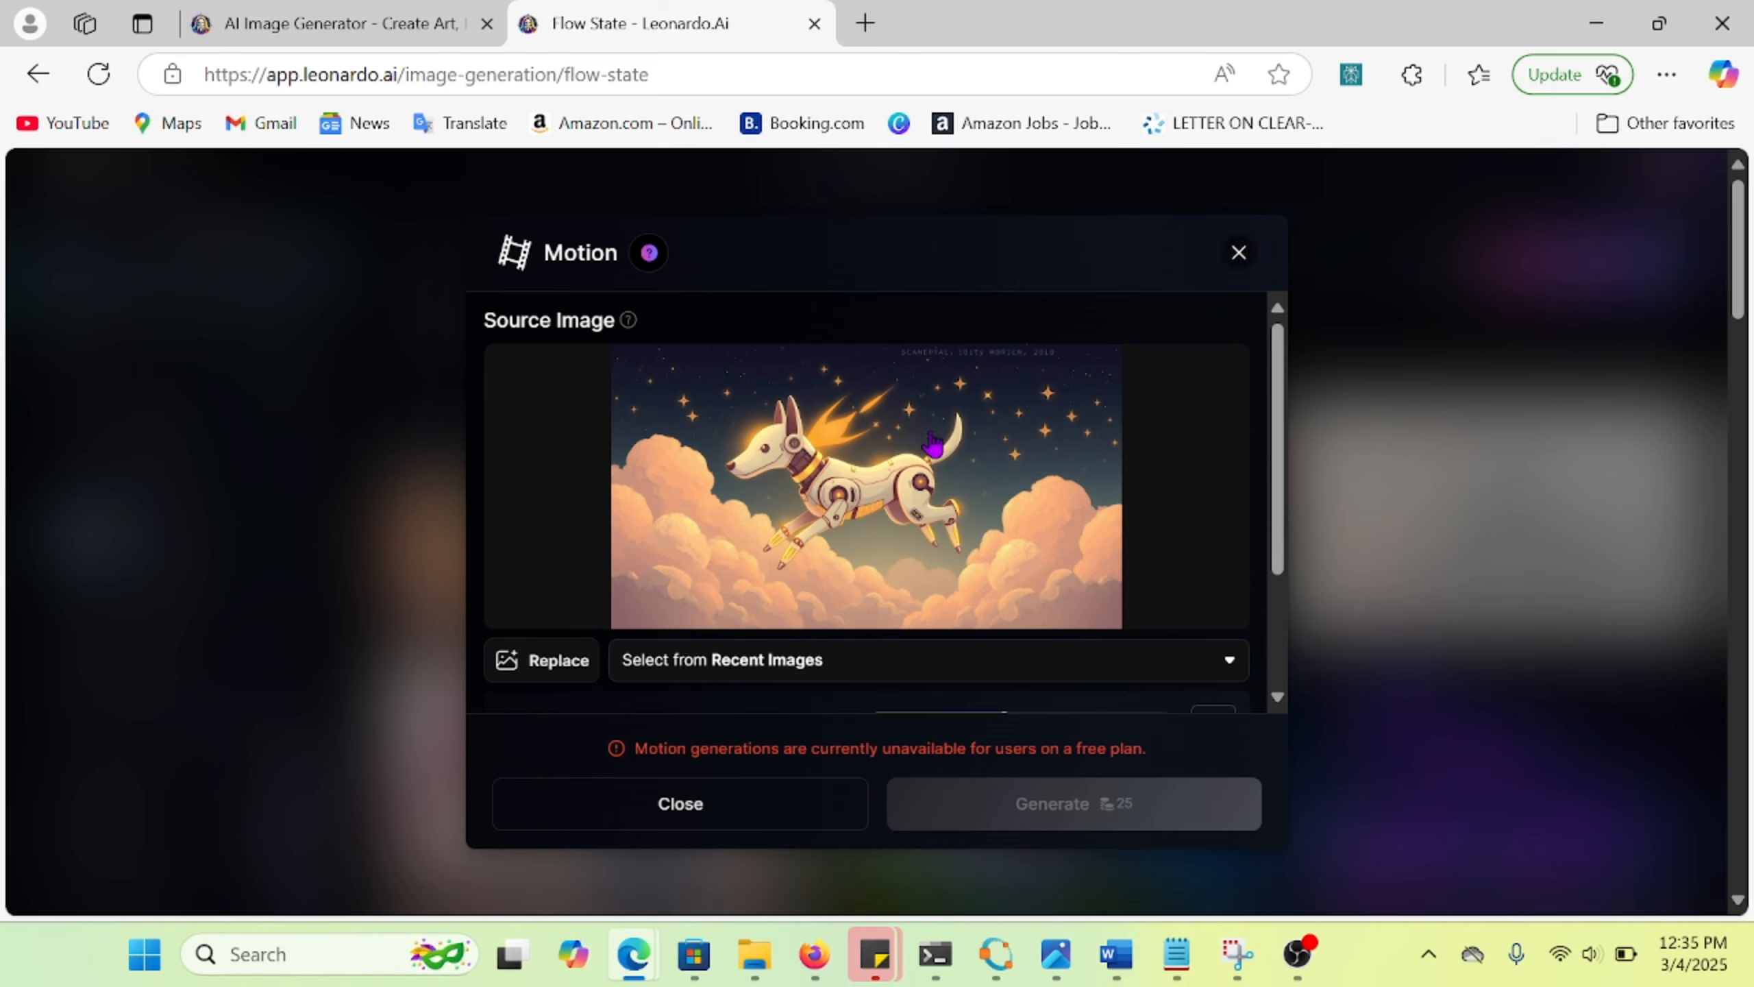
{"action": "left_click", "coordinate": [1238, 254]}
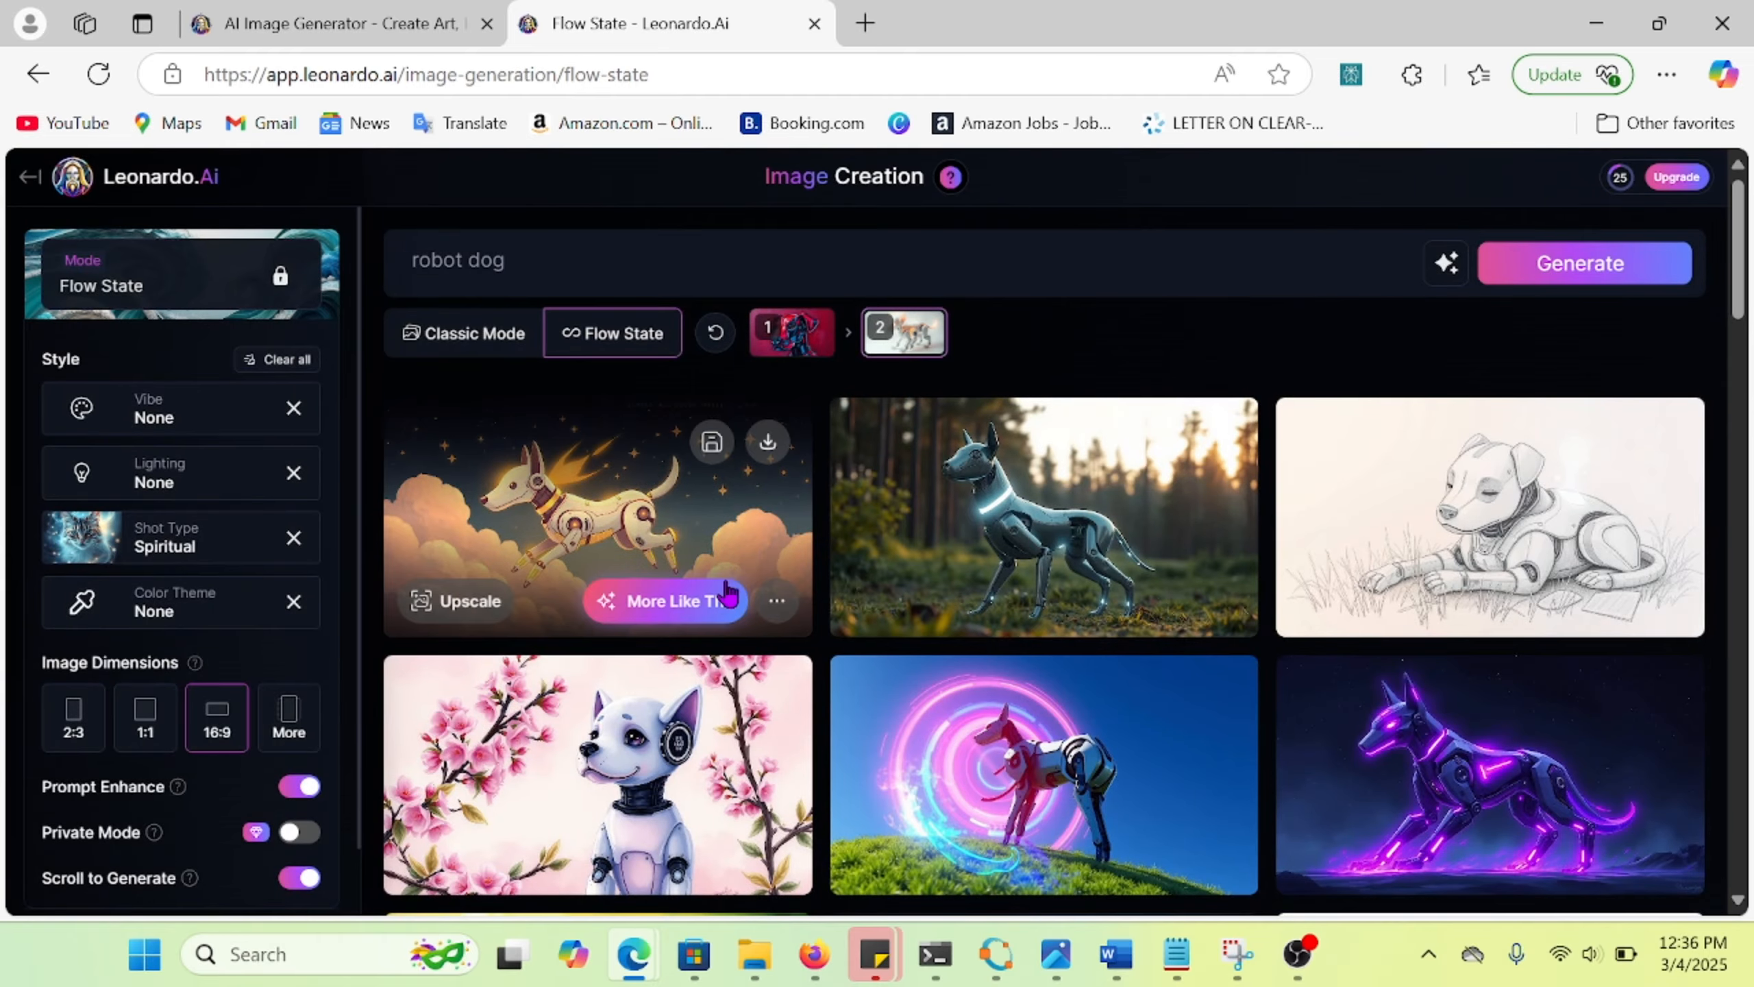
Browse the Spiritual-style robot dog variations down to the end of the stream and return to the first results.
{"action": "scroll", "coordinate": [724, 596], "scroll_direction": "down", "scroll_amount": 3}
{"action": "scroll", "coordinate": [1063, 564], "scroll_direction": "down", "scroll_amount": 9}
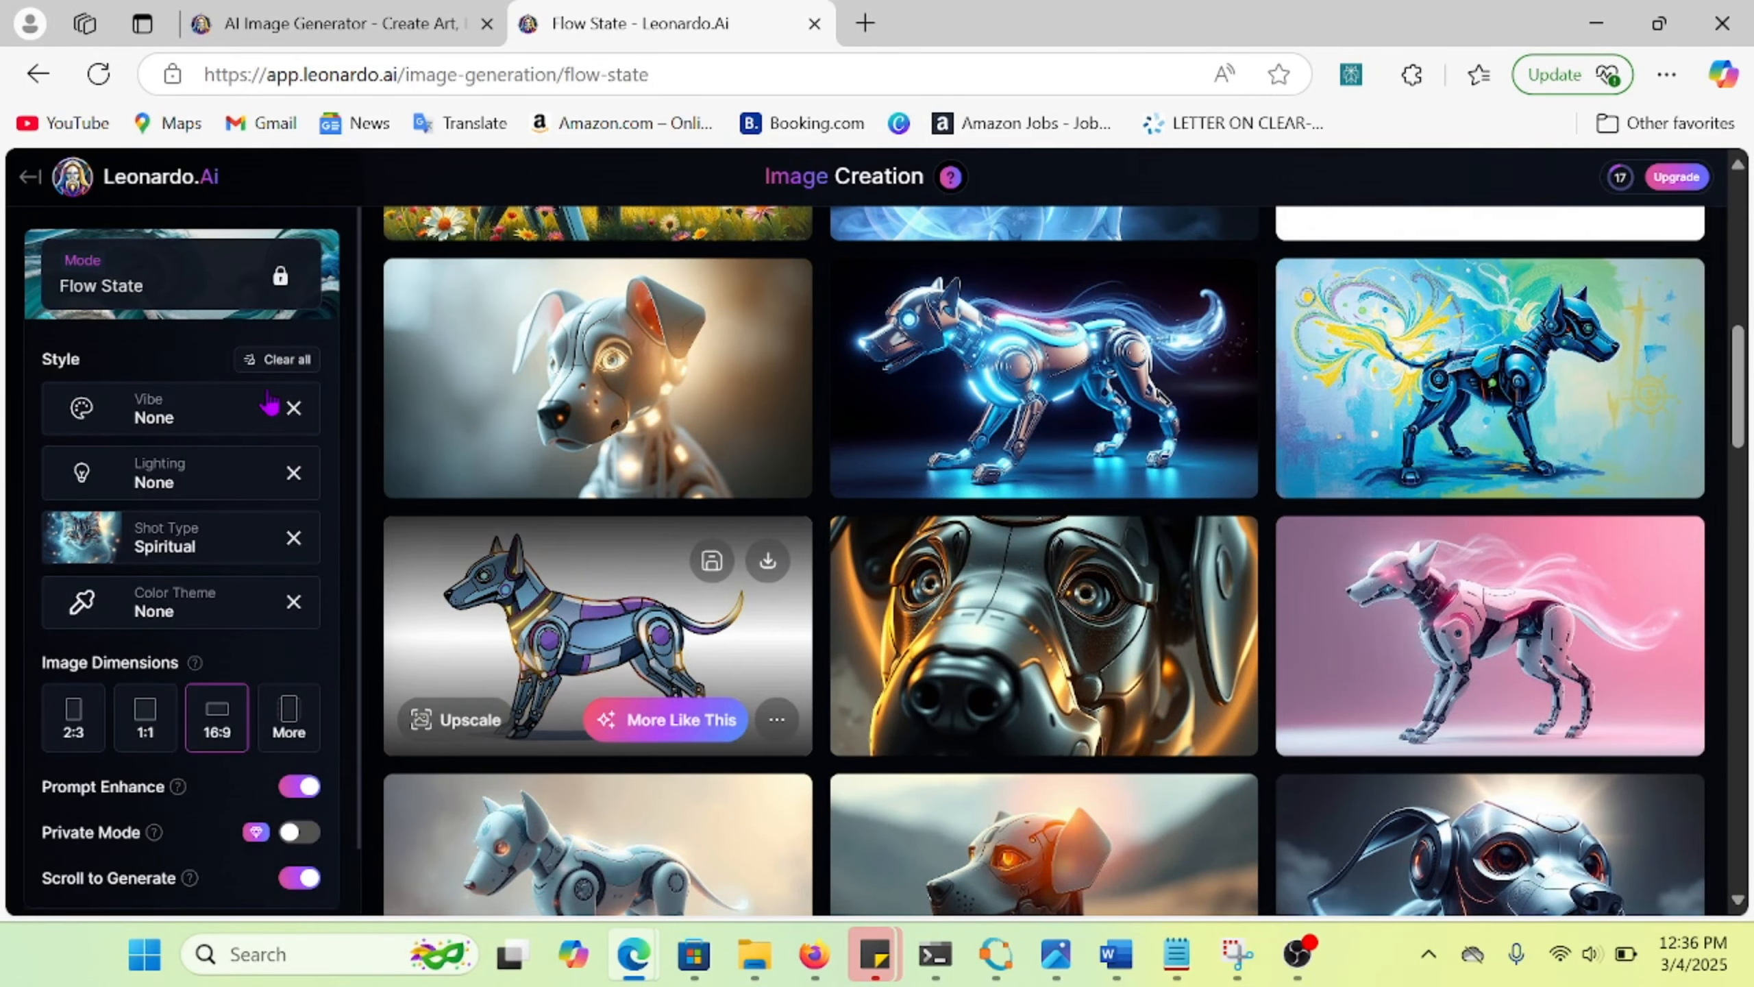
{"action": "mouse_move", "coordinate": [787, 622]}
{"action": "scroll", "coordinate": [788, 622], "scroll_direction": "down", "scroll_amount": 12}
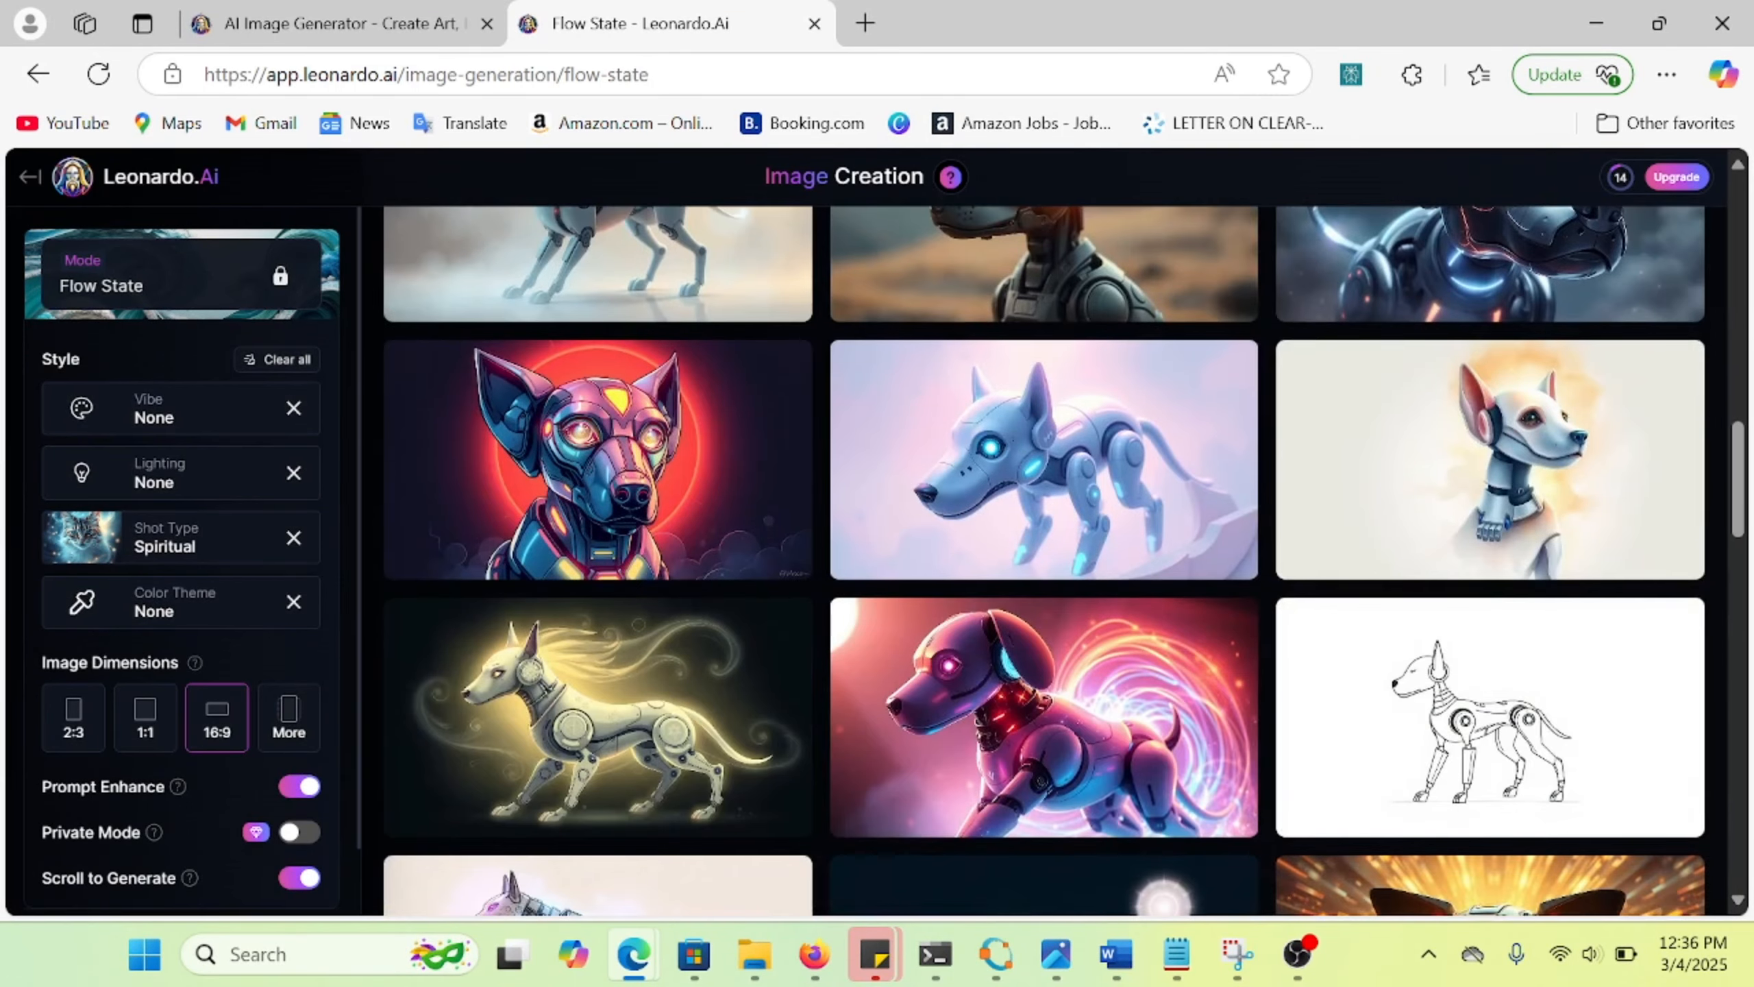
{"action": "scroll", "coordinate": [1064, 561], "scroll_direction": "down", "scroll_amount": 12}
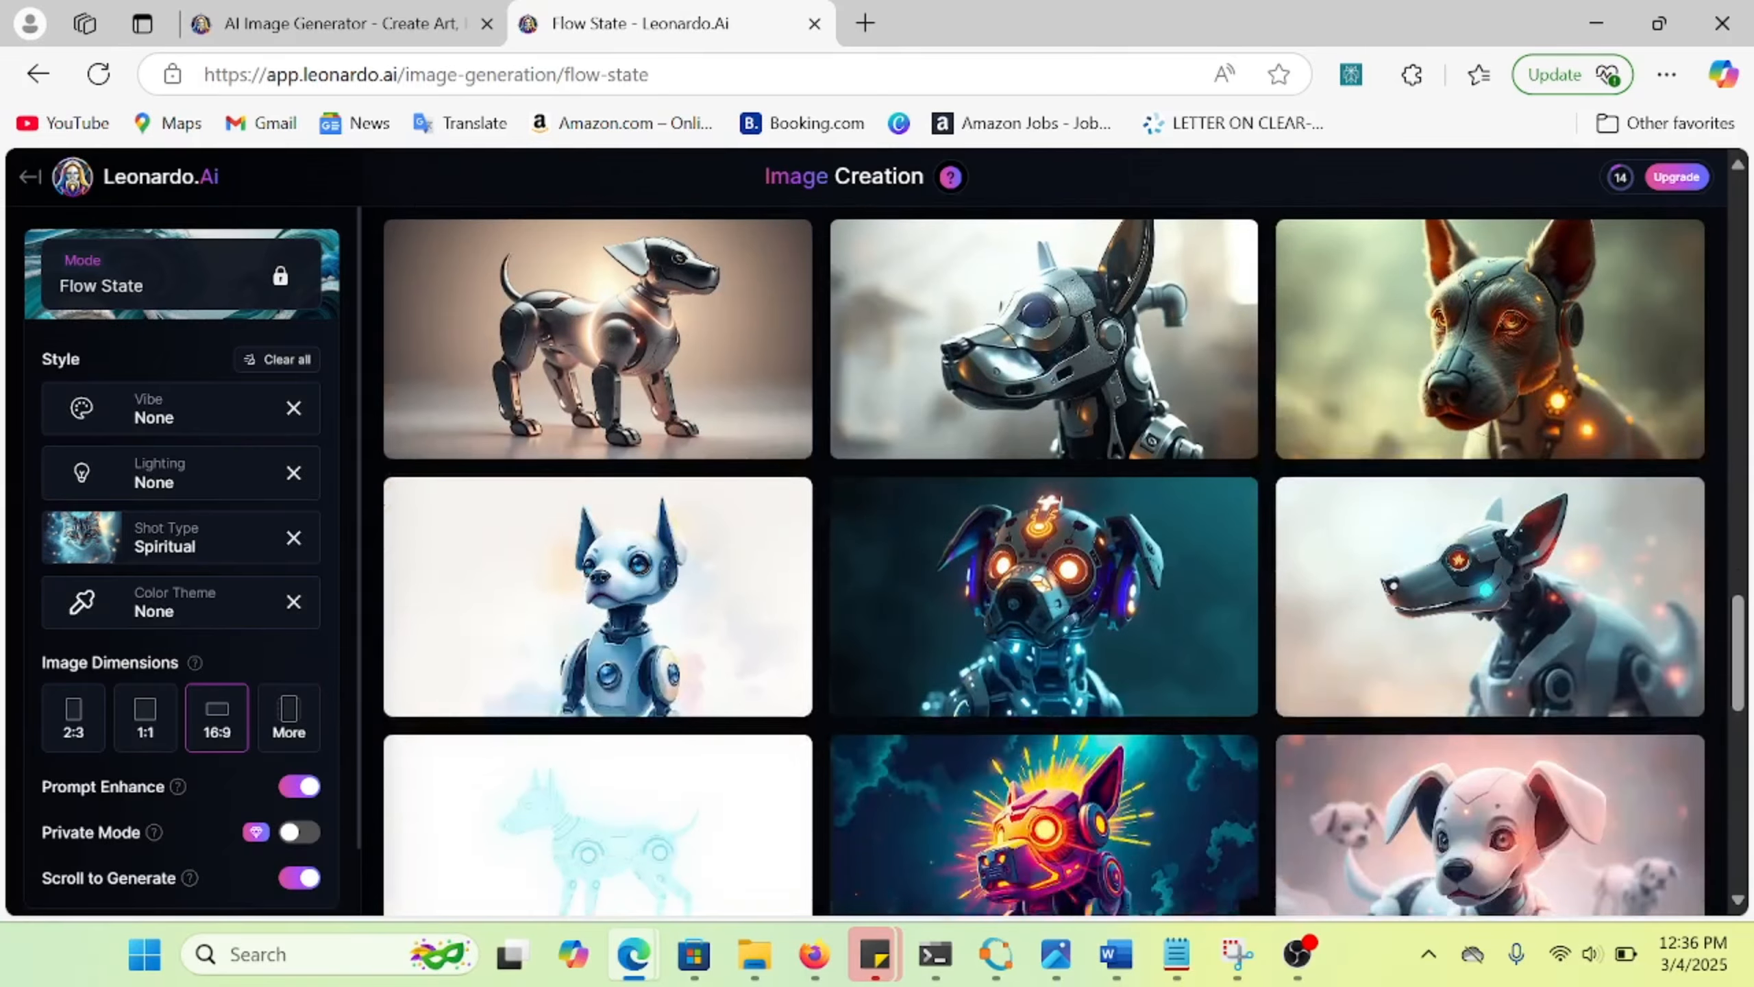
{"action": "scroll", "coordinate": [1063, 561], "scroll_direction": "down", "scroll_amount": 10}
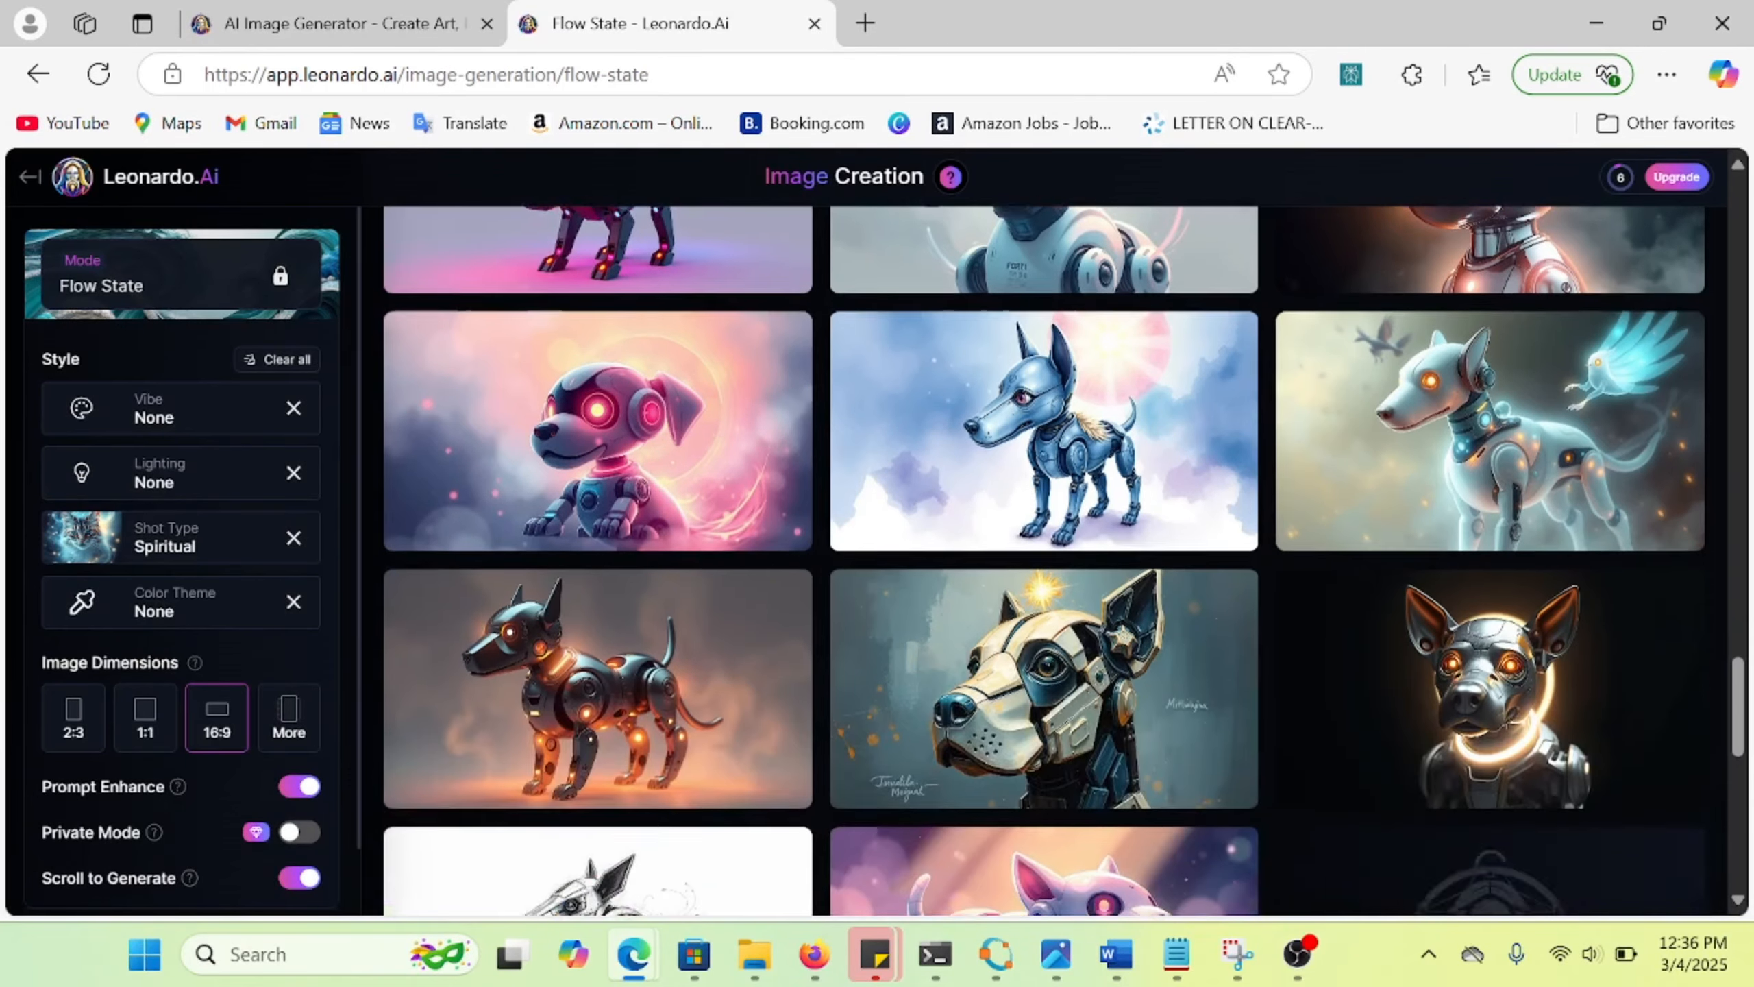
{"action": "scroll", "coordinate": [1044, 559], "scroll_direction": "up", "scroll_amount": 3}
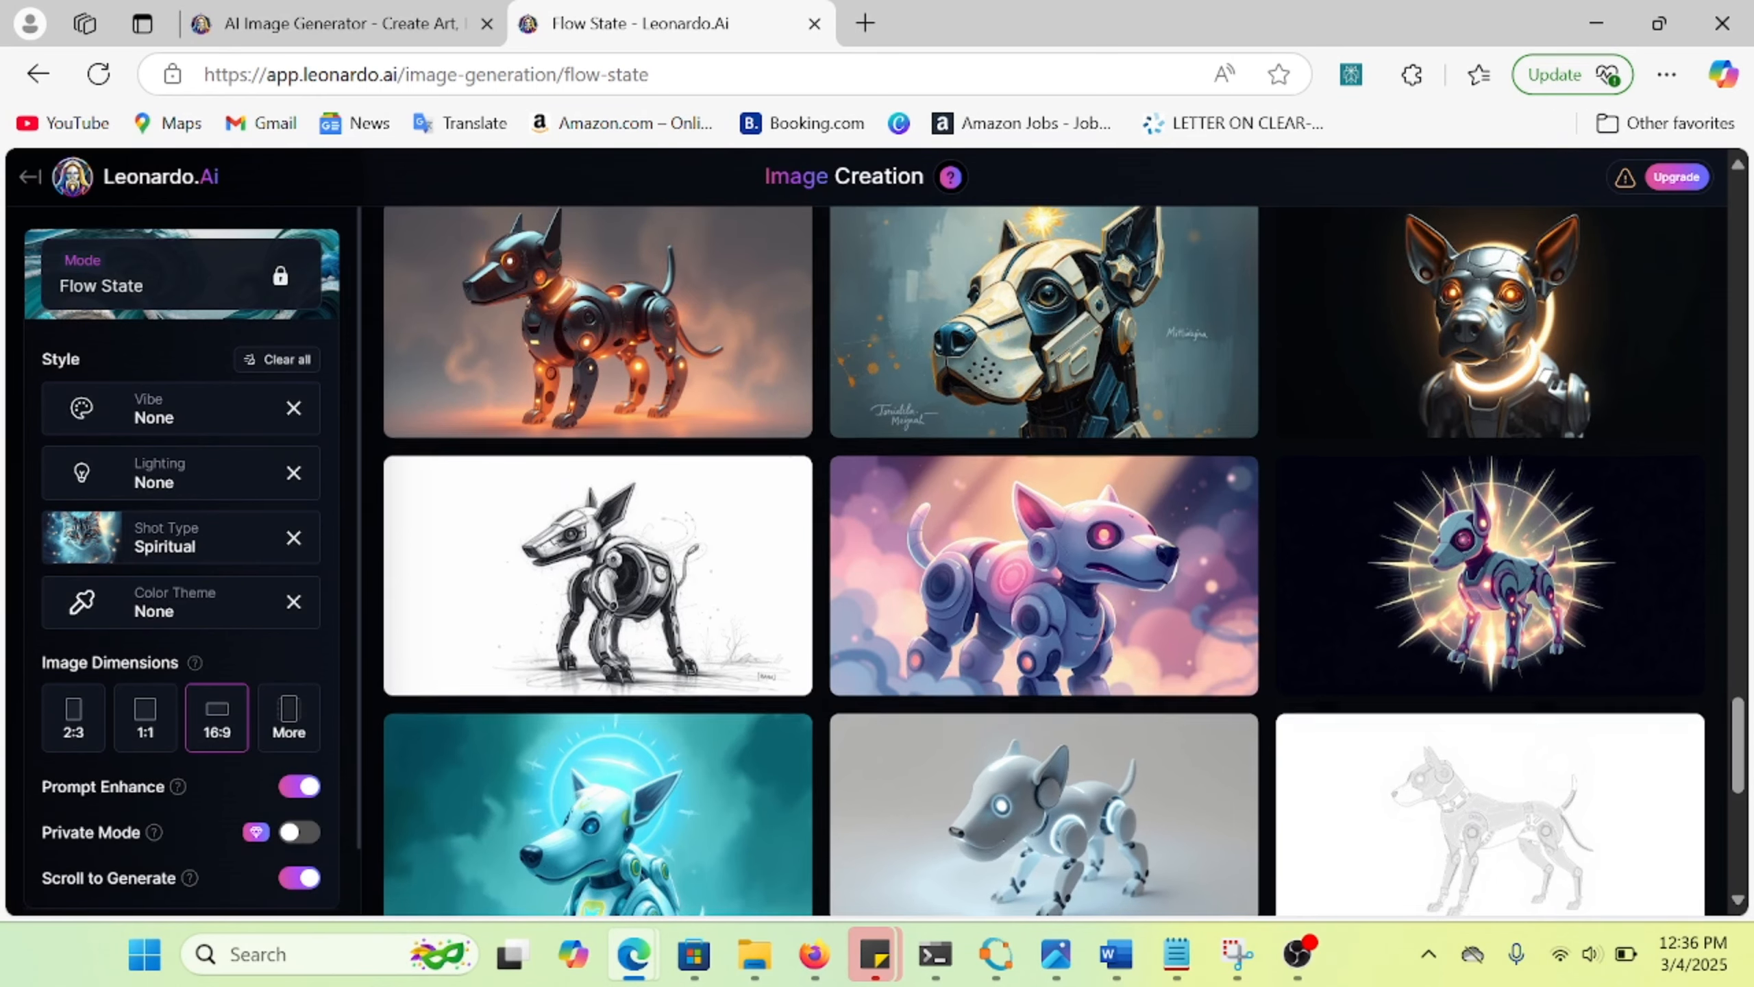
{"action": "scroll", "coordinate": [1044, 561], "scroll_direction": "down", "scroll_amount": 3}
{"action": "scroll", "coordinate": [1044, 561], "scroll_direction": "down", "scroll_amount": 2}
{"action": "scroll", "coordinate": [181, 561], "scroll_direction": "down", "scroll_amount": 1}
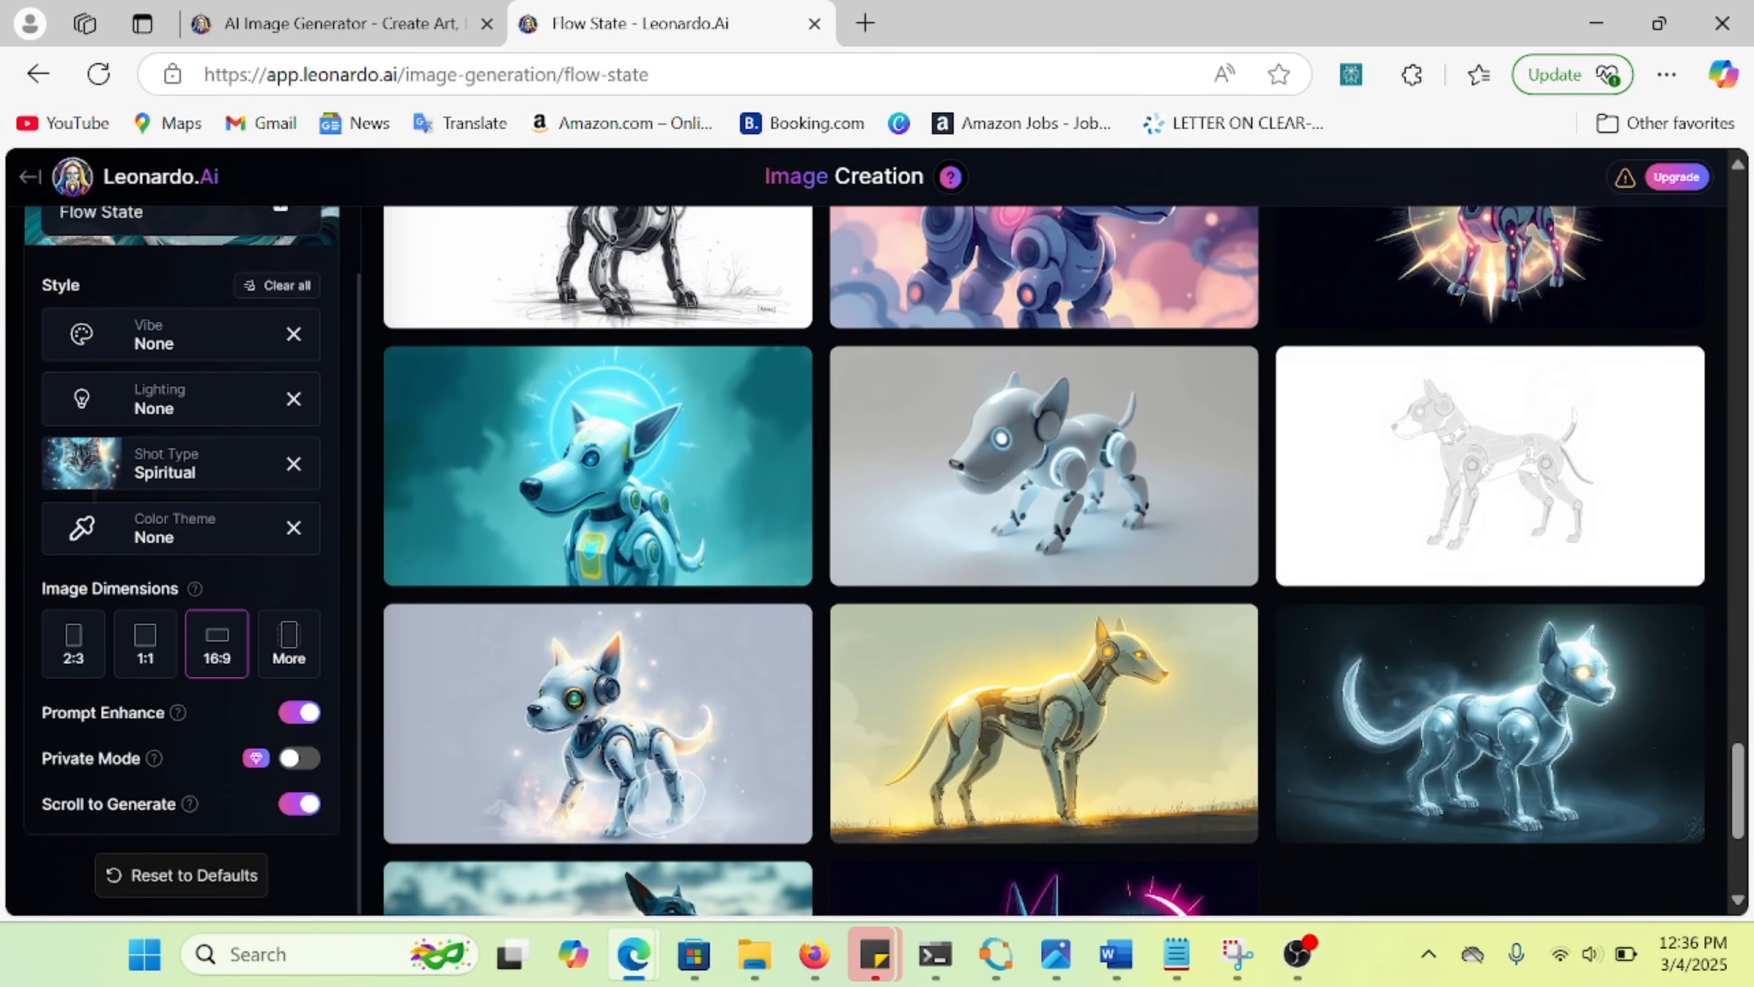
{"action": "scroll", "coordinate": [181, 561], "scroll_direction": "up", "scroll_amount": 1}
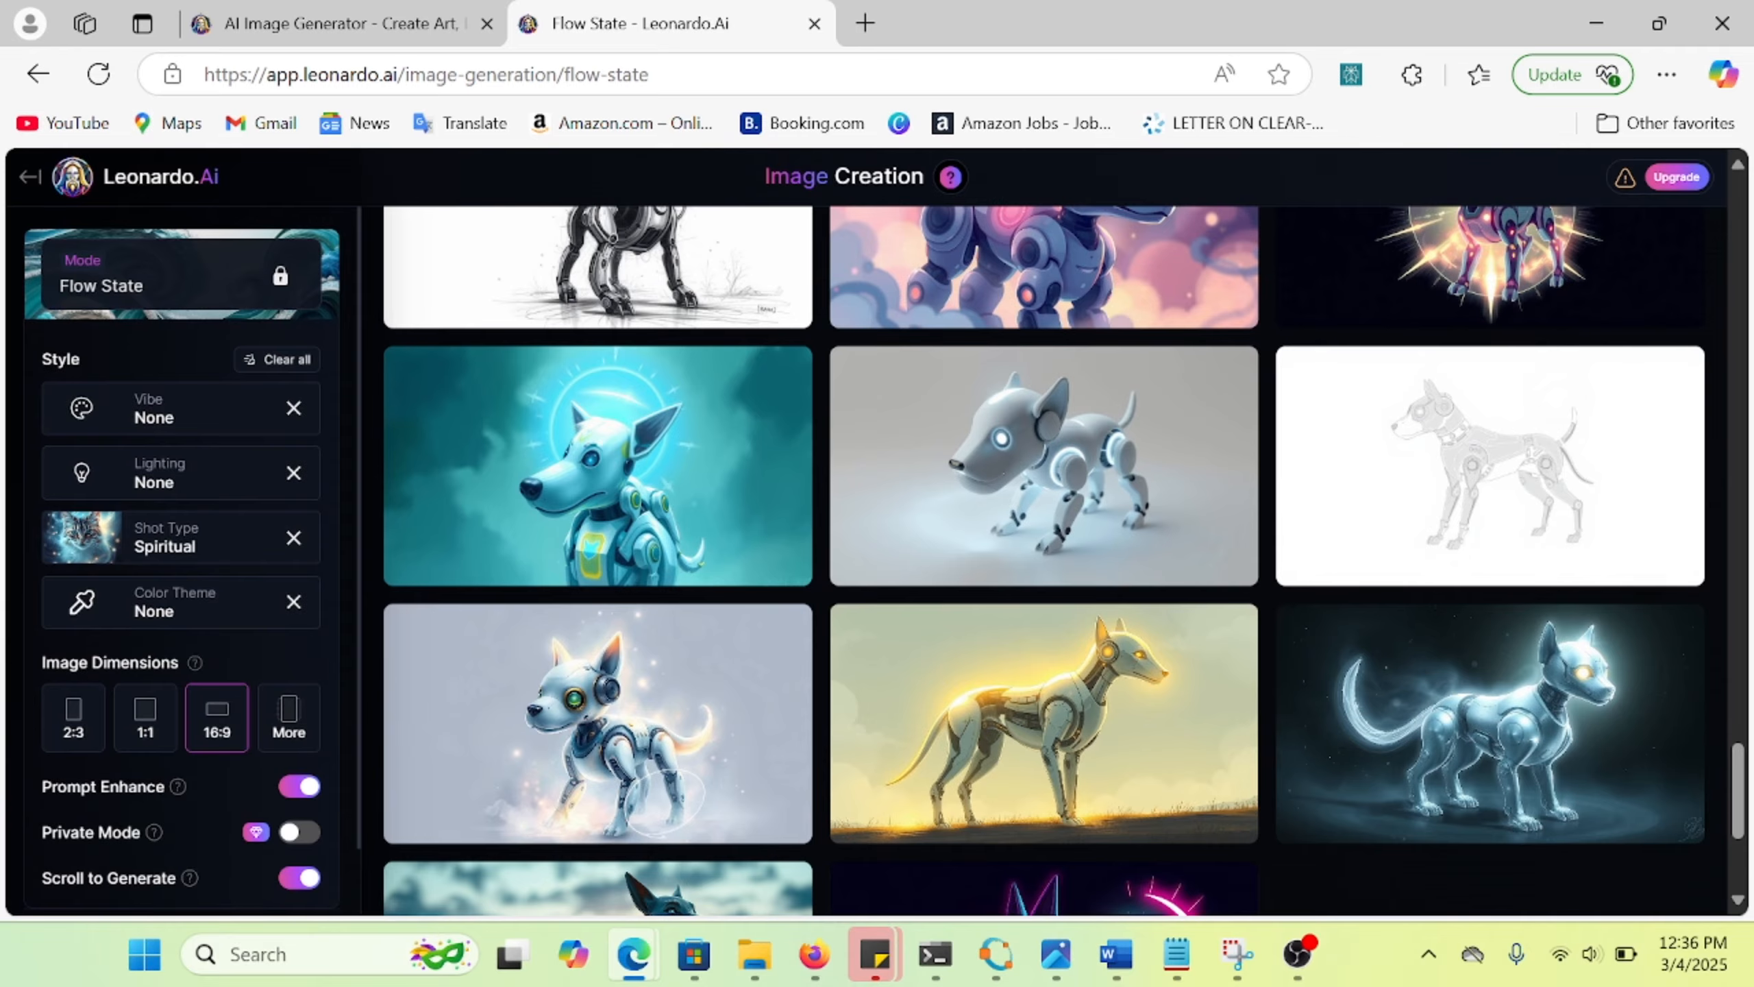
{"action": "scroll", "coordinate": [1044, 561], "scroll_direction": "down", "scroll_amount": 5}
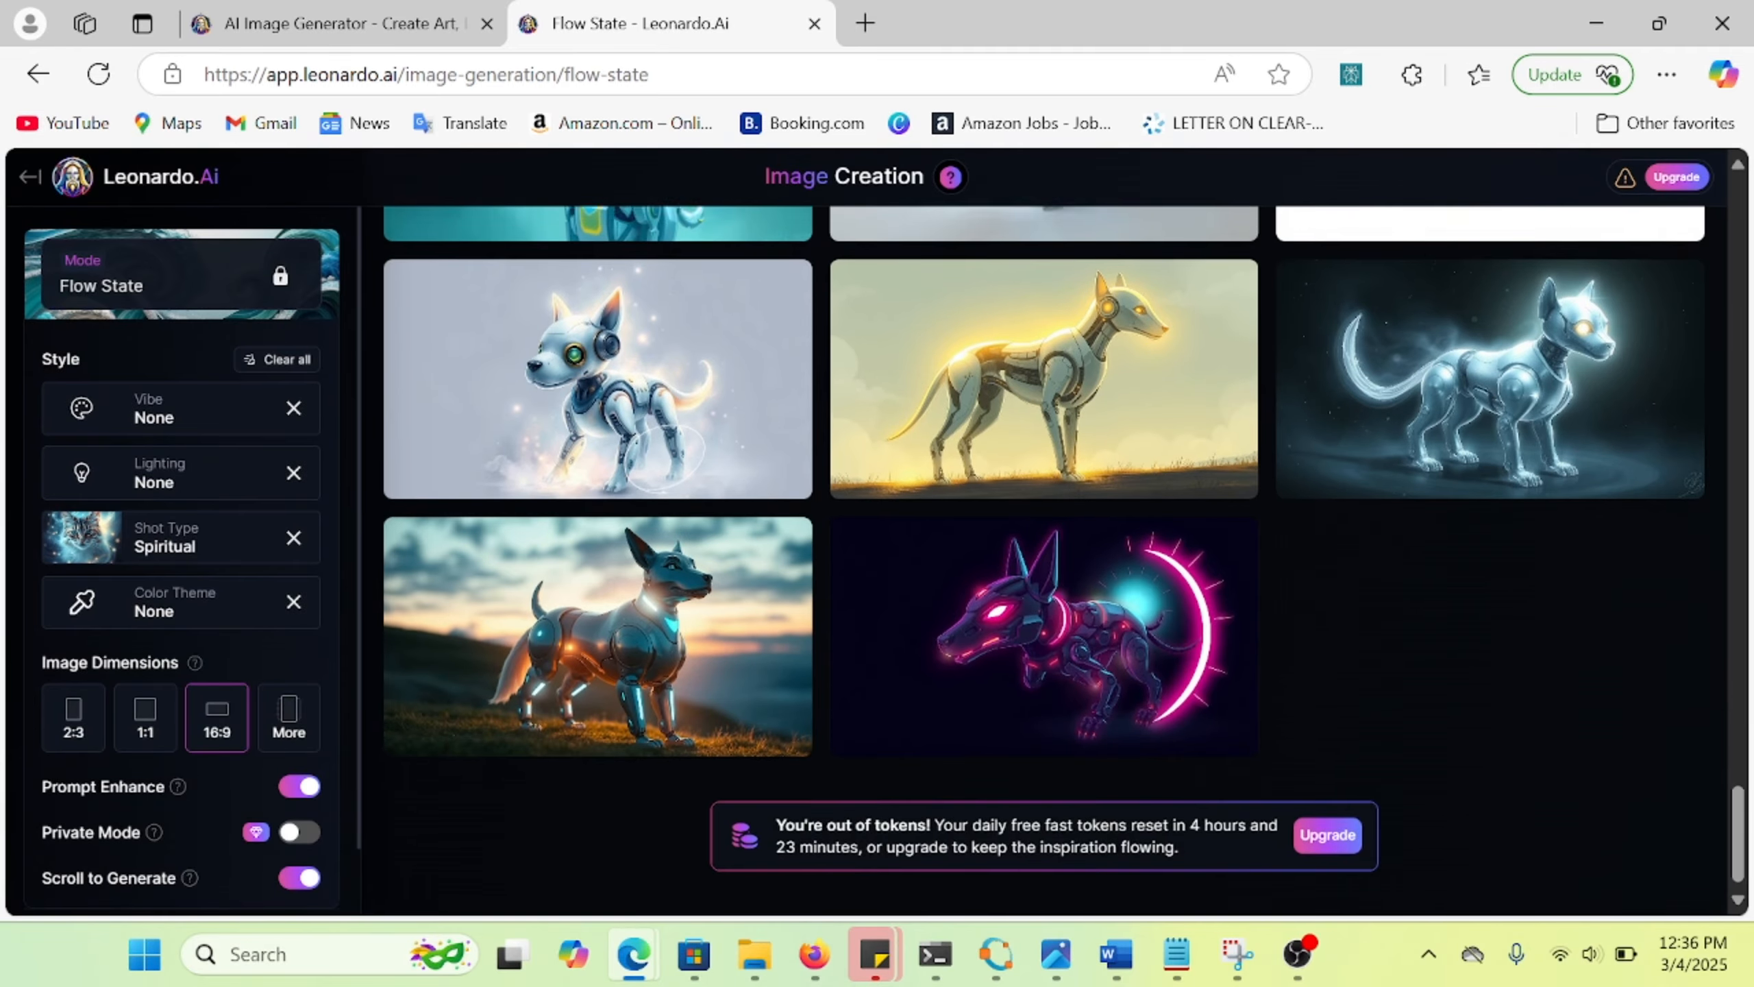
{"action": "scroll", "coordinate": [1044, 561], "scroll_direction": "up", "scroll_amount": 15}
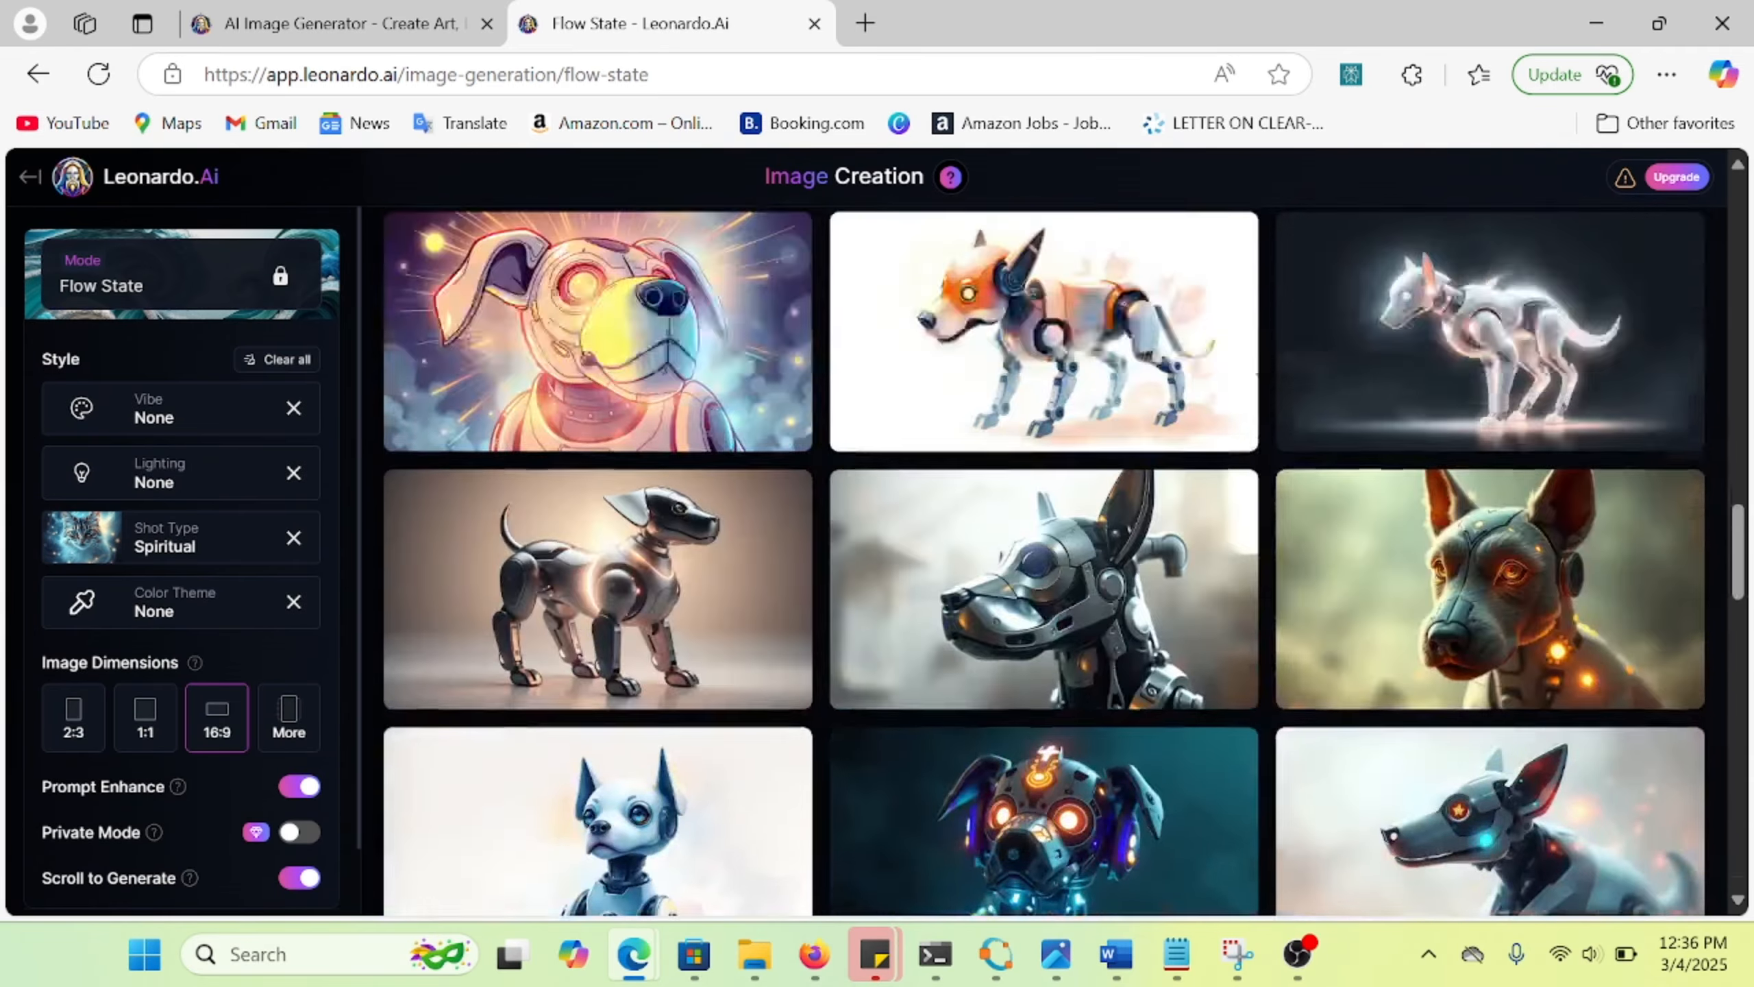
{"action": "scroll", "coordinate": [1044, 562], "scroll_direction": "up", "scroll_amount": 8}
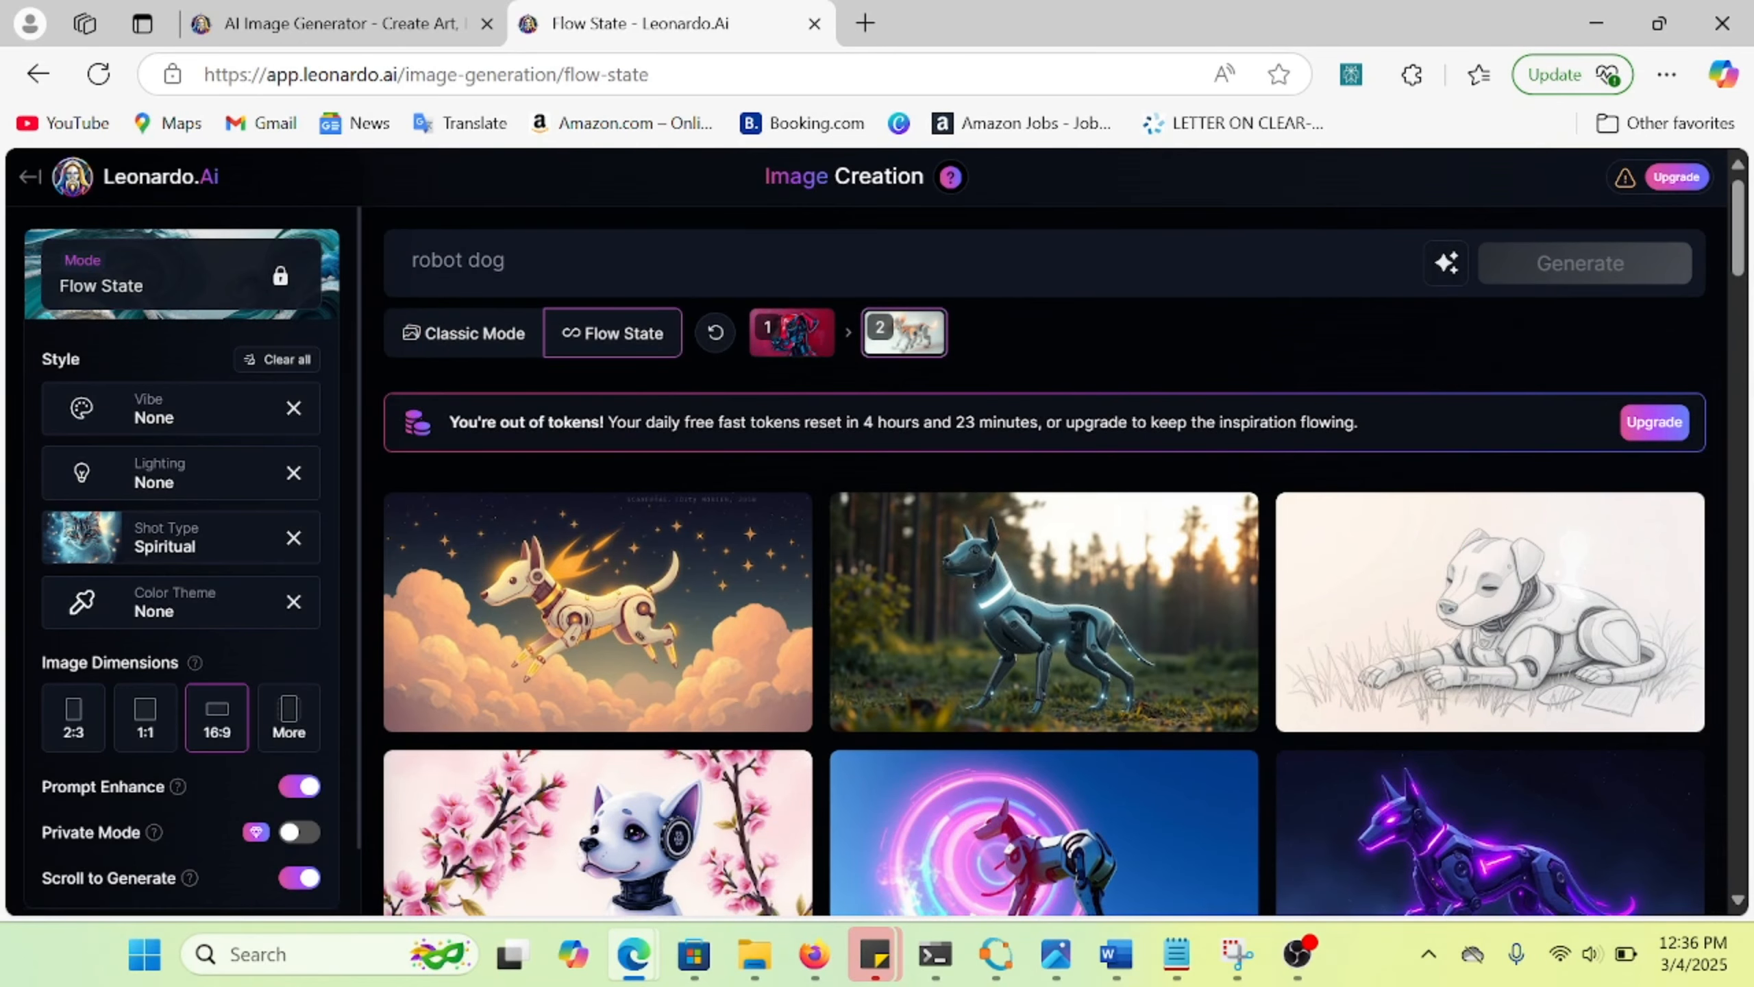